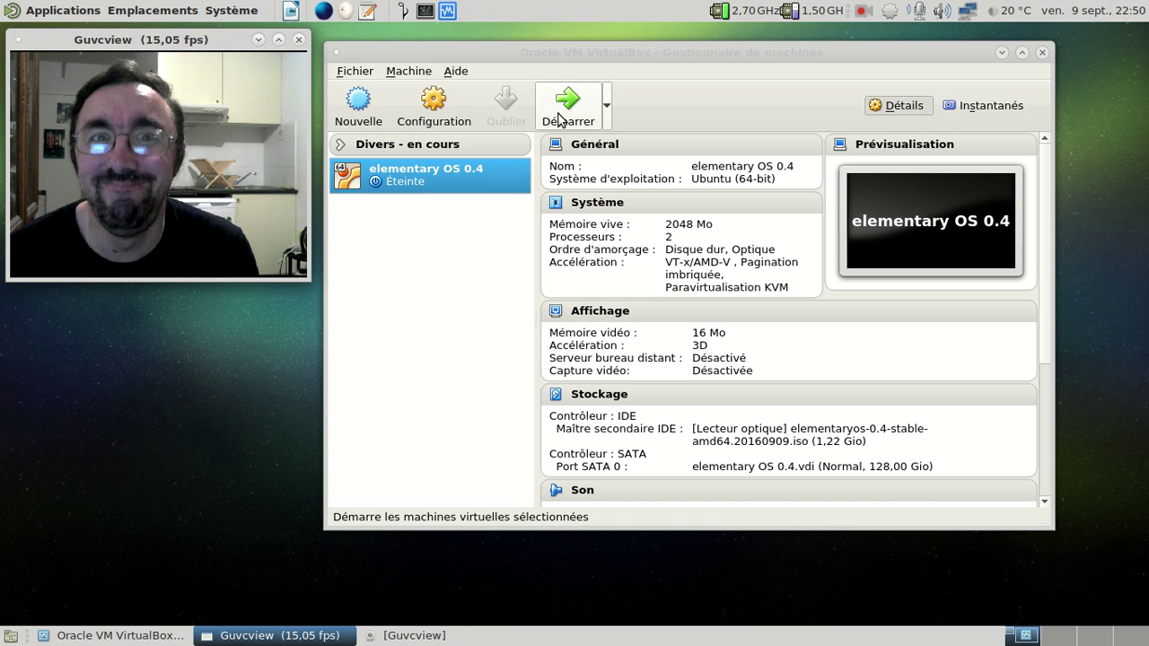
Step: Start the elementary OS 0.4 virtual machine and move its window right while it boots
{"action": "left_click", "coordinate": [561, 120]}
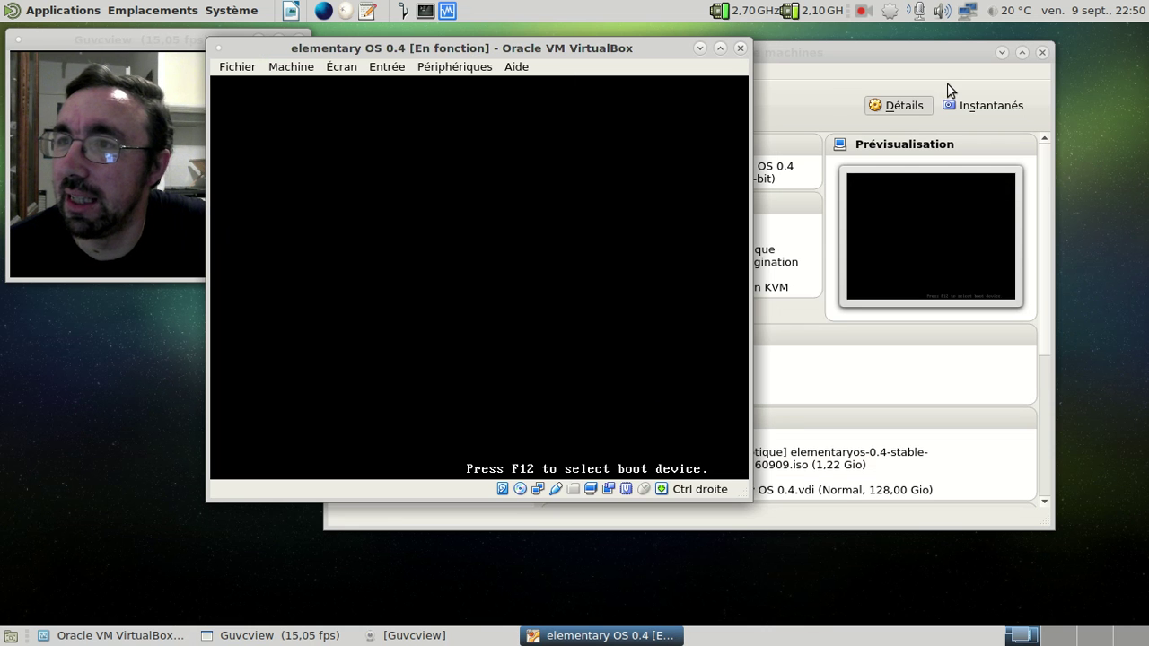
{"action": "left_click", "coordinate": [1002, 53]}
{"action": "left_click_drag", "start_coordinate": [533, 49], "coordinate": [646, 42]}
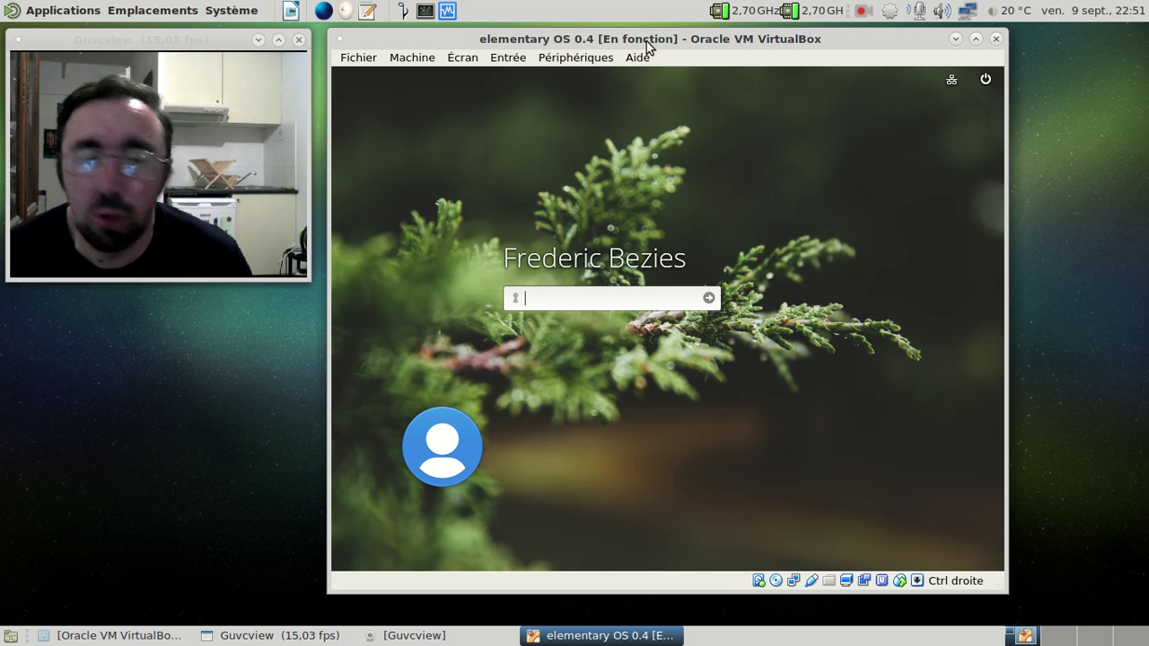
Step: Switch the VM to full screen and log in with the account password
{"action": "key", "text": "alt+F9"}
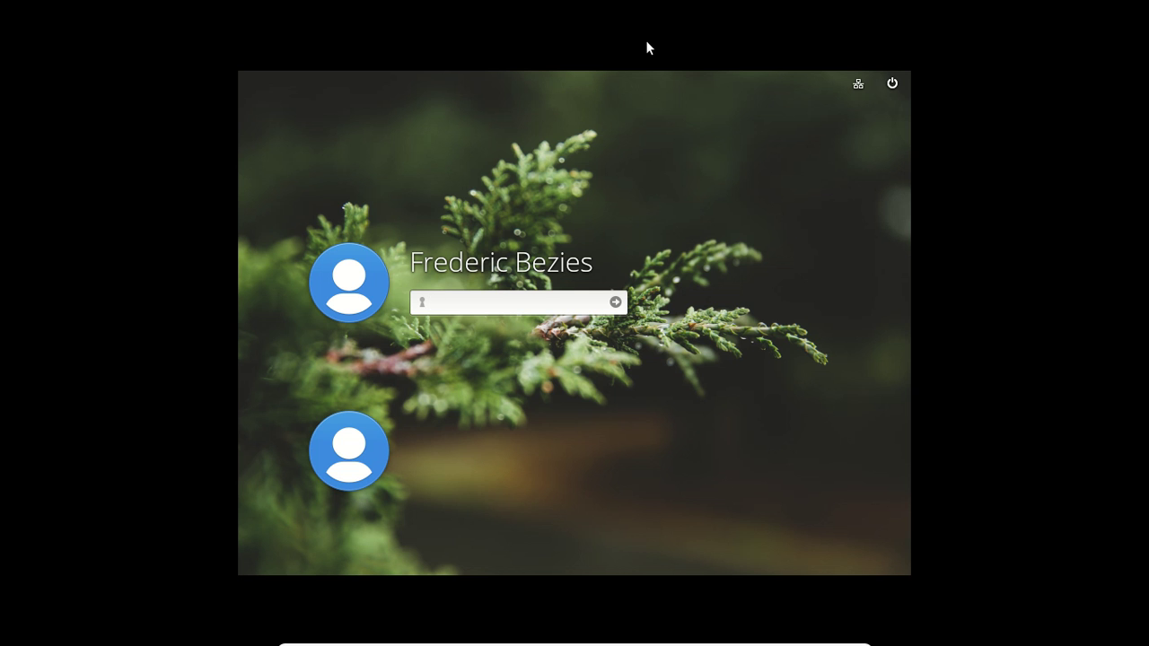
{"action": "type", "text": "******"}
{"action": "key", "text": "Return"}
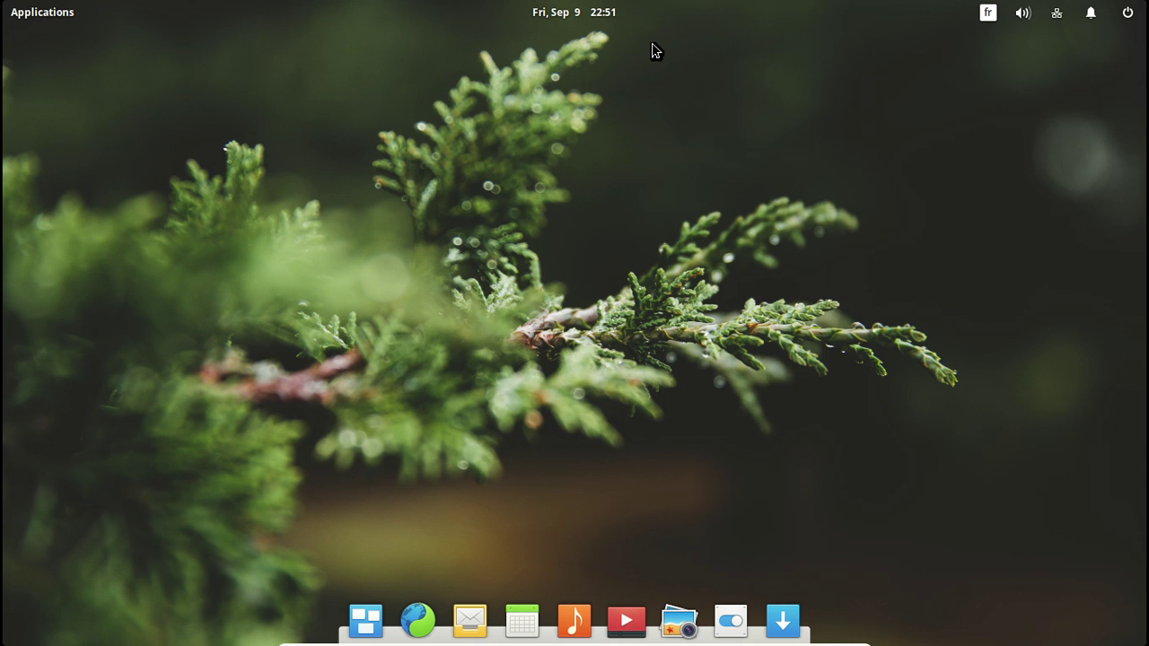
Step: Check today's date in the panel calendar, then launch System Settings from the dock
{"action": "left_click", "coordinate": [556, 14]}
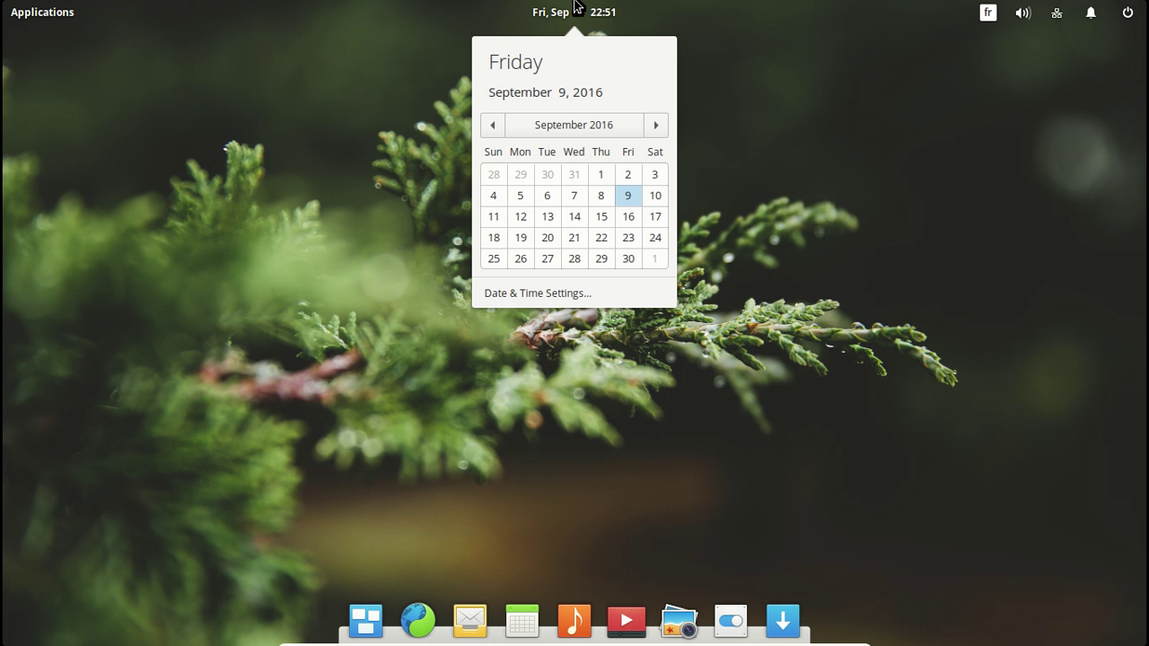
{"action": "left_click", "coordinate": [413, 43]}
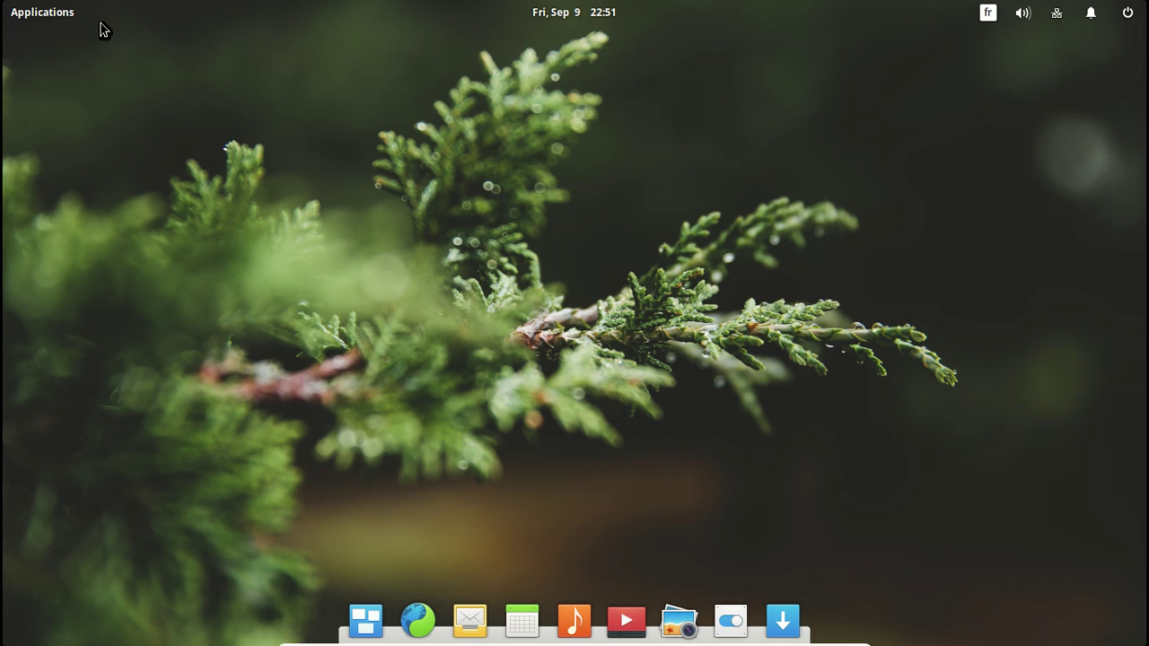
{"action": "left_click", "coordinate": [719, 625]}
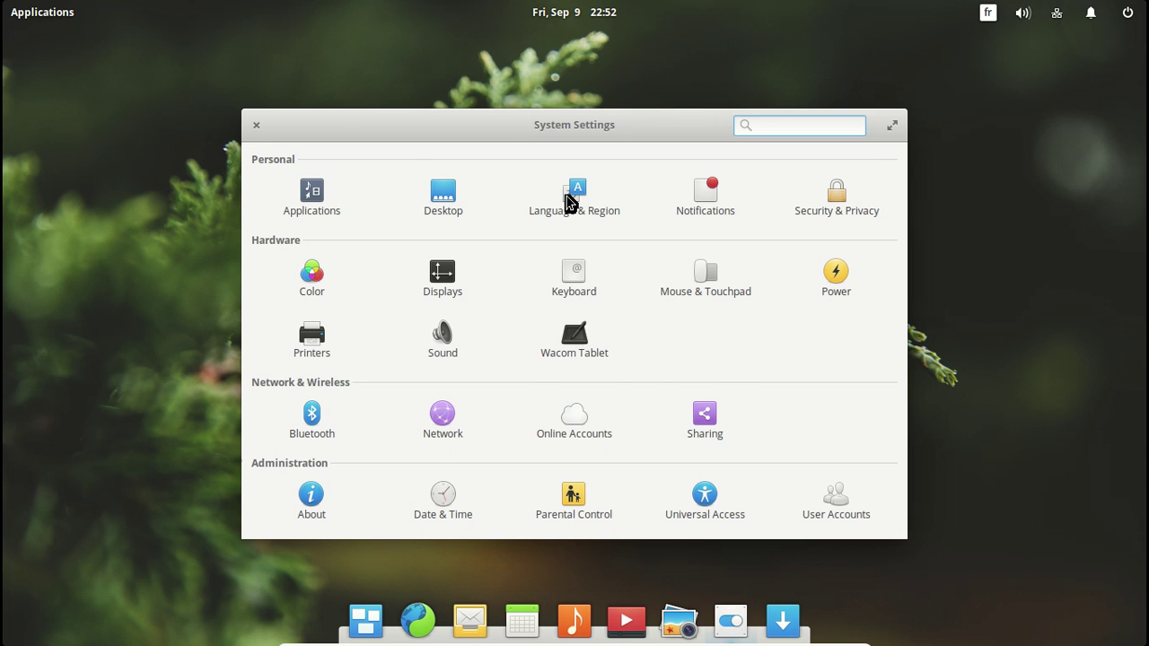
Step: In Language & Region, select français and authenticate with the administrator password
{"action": "left_click", "coordinate": [569, 202]}
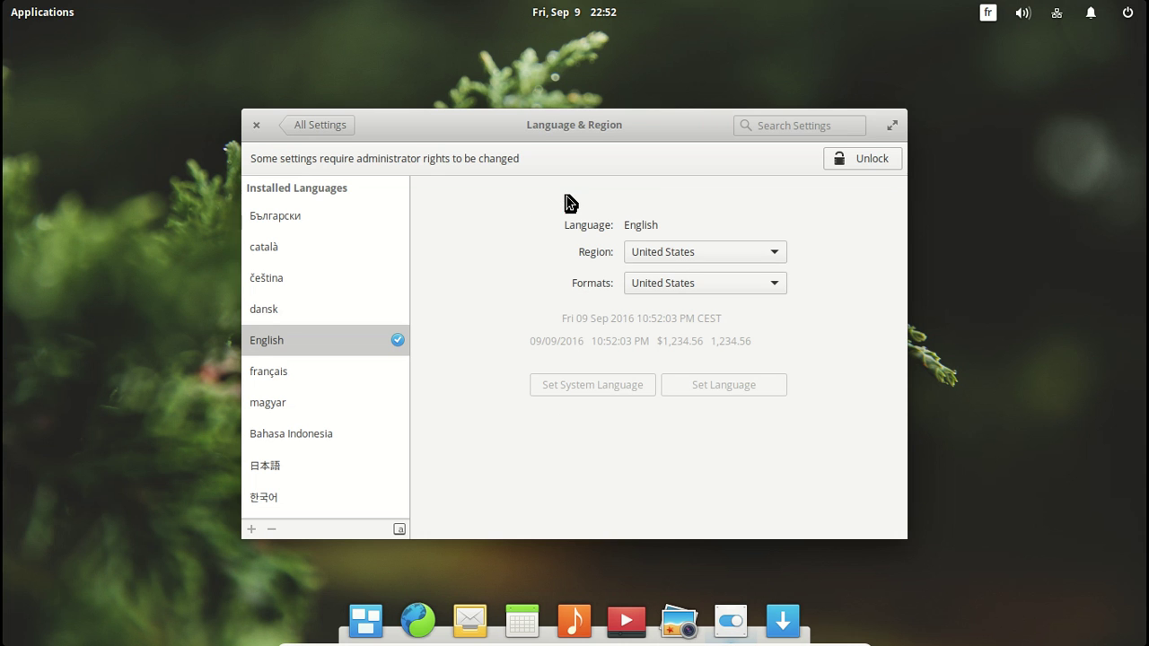
{"action": "left_click", "coordinate": [308, 375]}
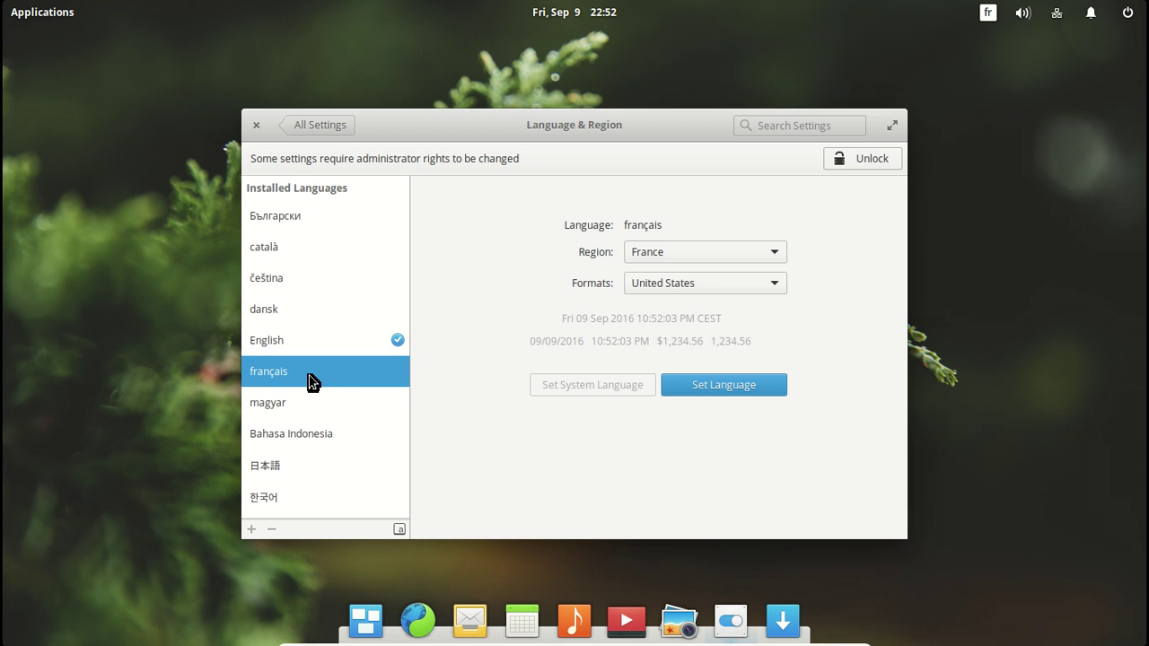
{"action": "left_click", "coordinate": [845, 169]}
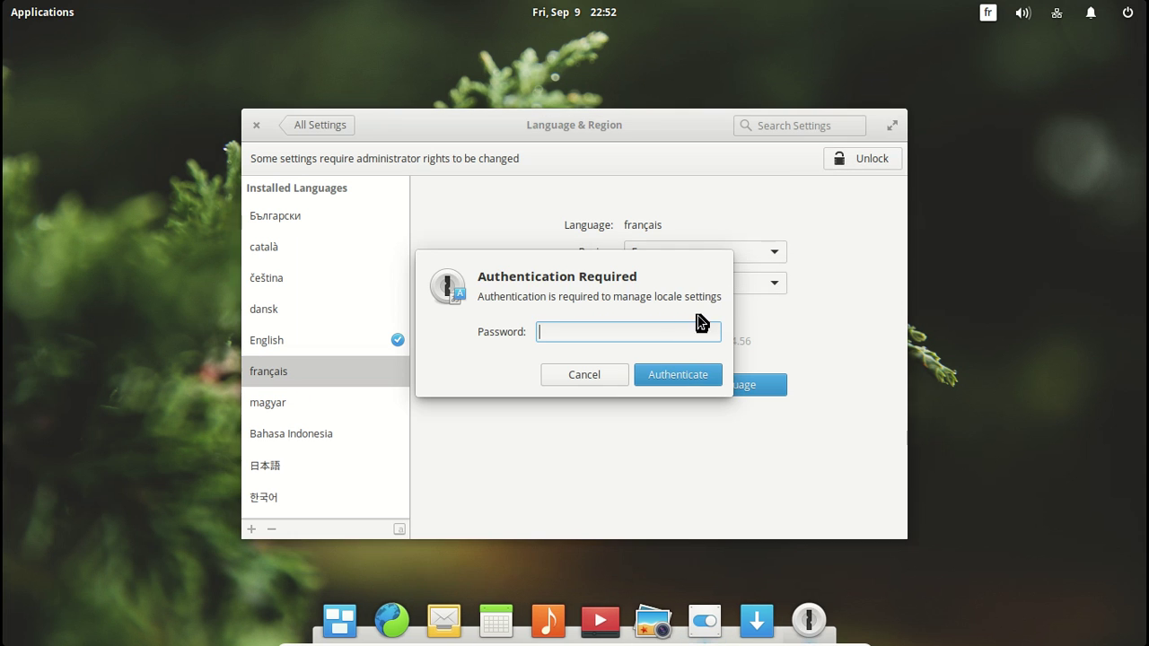
{"action": "type", "text": "••••••••"}
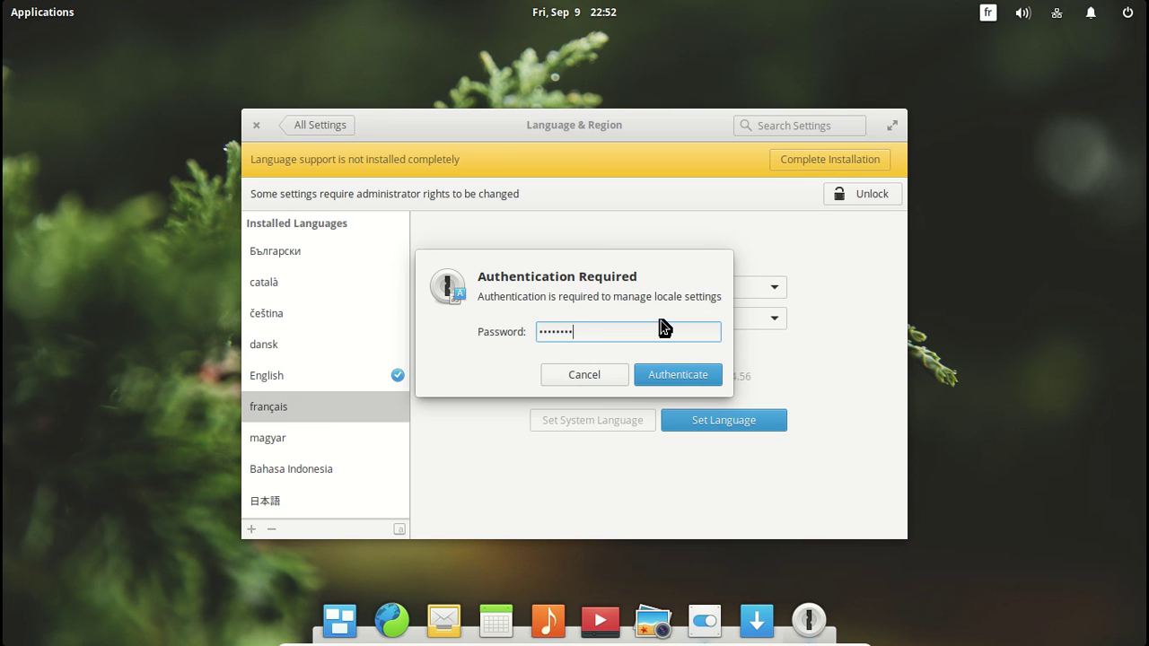
{"action": "key", "text": "Return"}
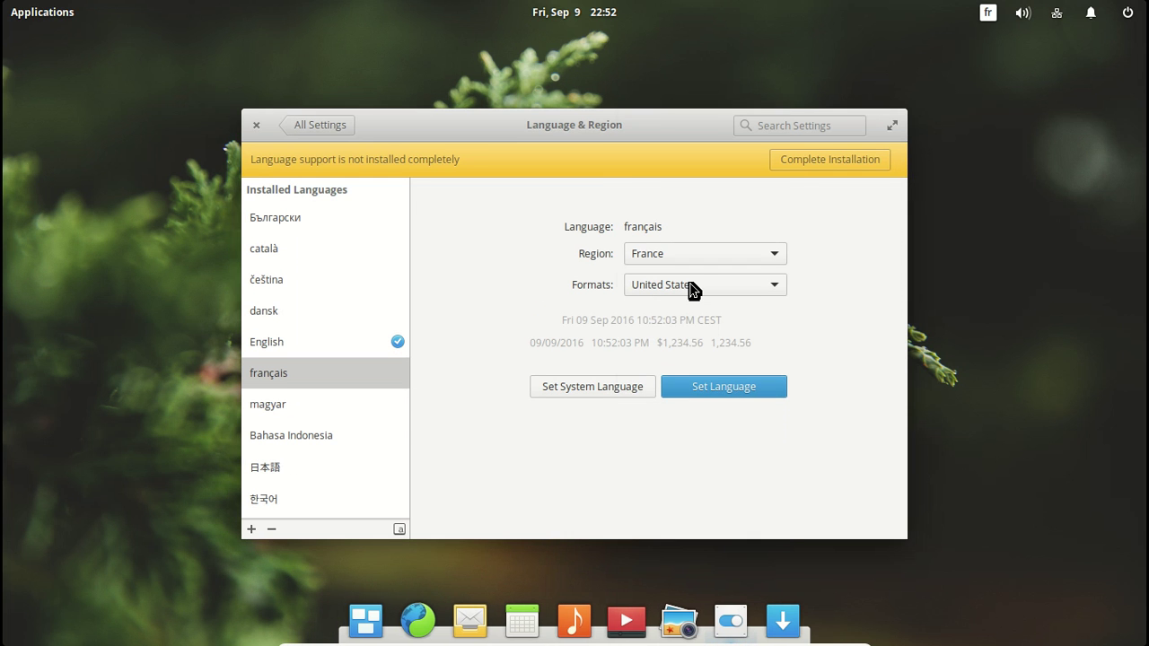
Step: Choose France (French) formats and complete the French language support installation
{"action": "left_click", "coordinate": [691, 285]}
{"action": "mouse_move", "coordinate": [719, 607]}
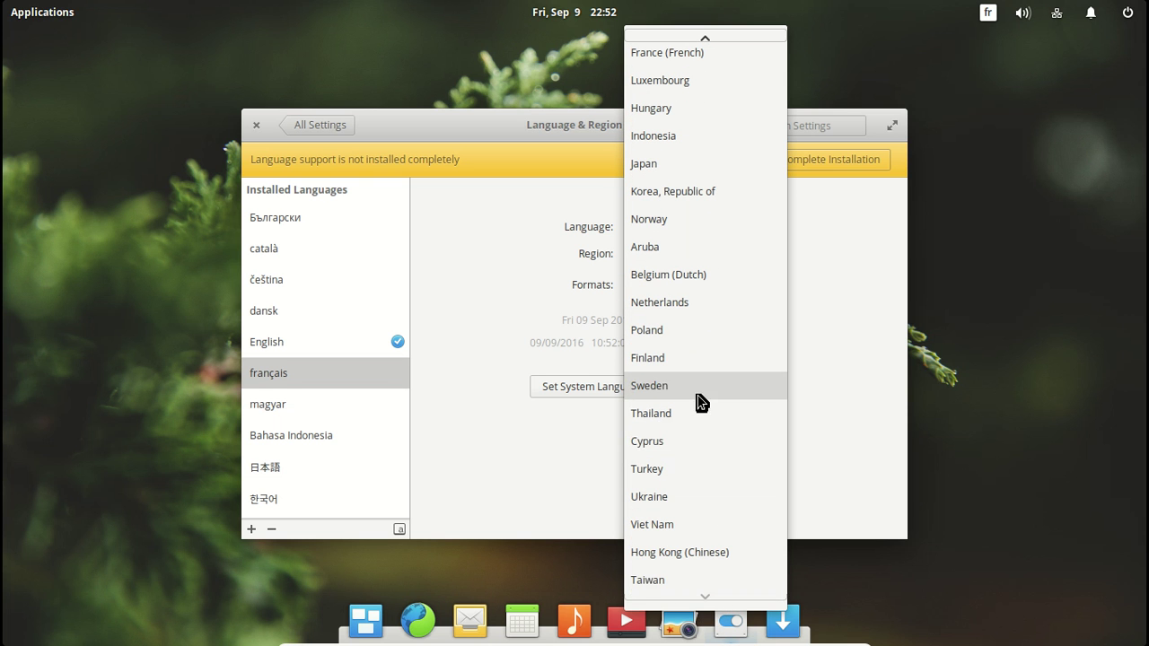
{"action": "left_click", "coordinate": [692, 53]}
{"action": "left_click", "coordinate": [821, 167]}
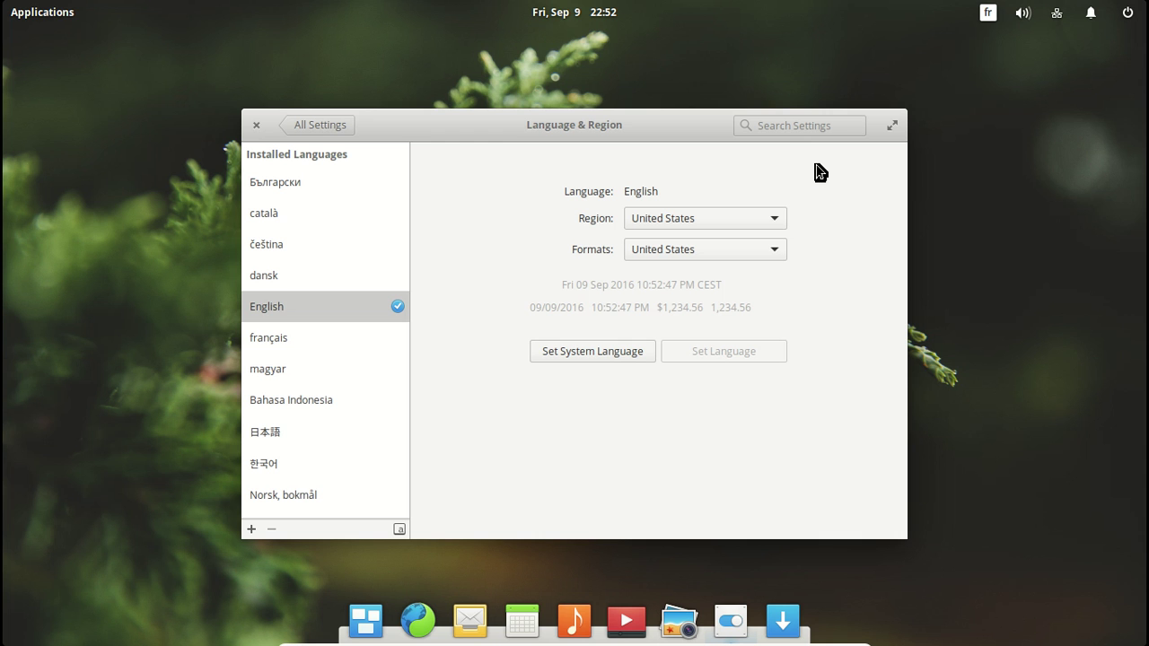
Step: Apply français as both the user language and the system-wide language
{"action": "left_click", "coordinate": [588, 354]}
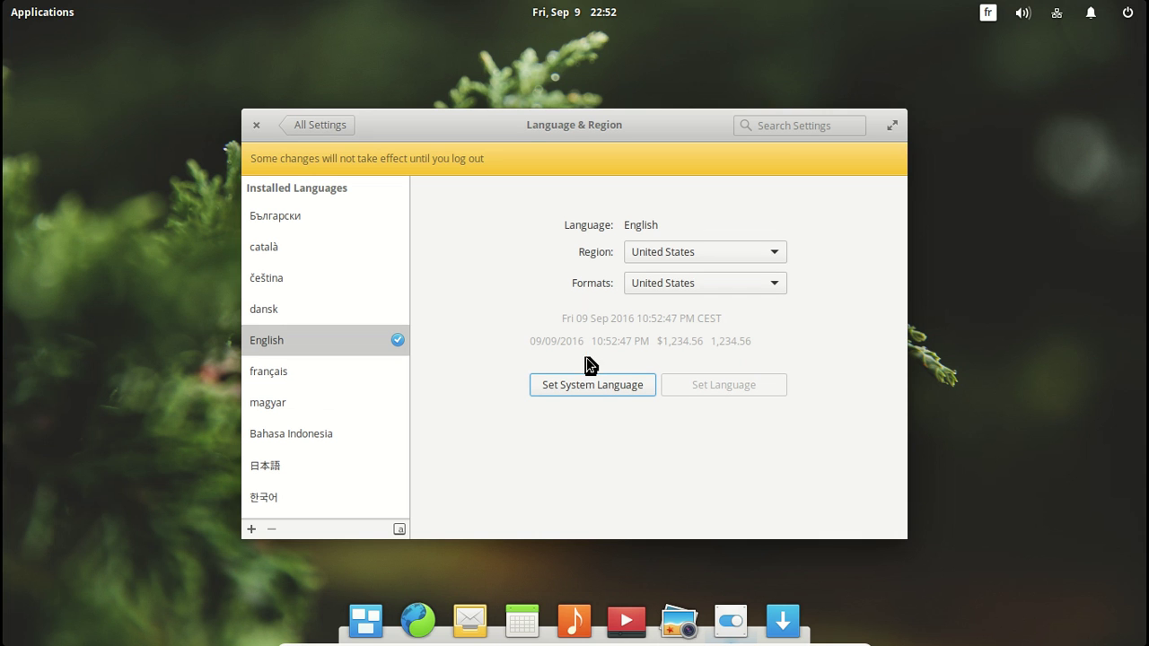
{"action": "left_click", "coordinate": [683, 252]}
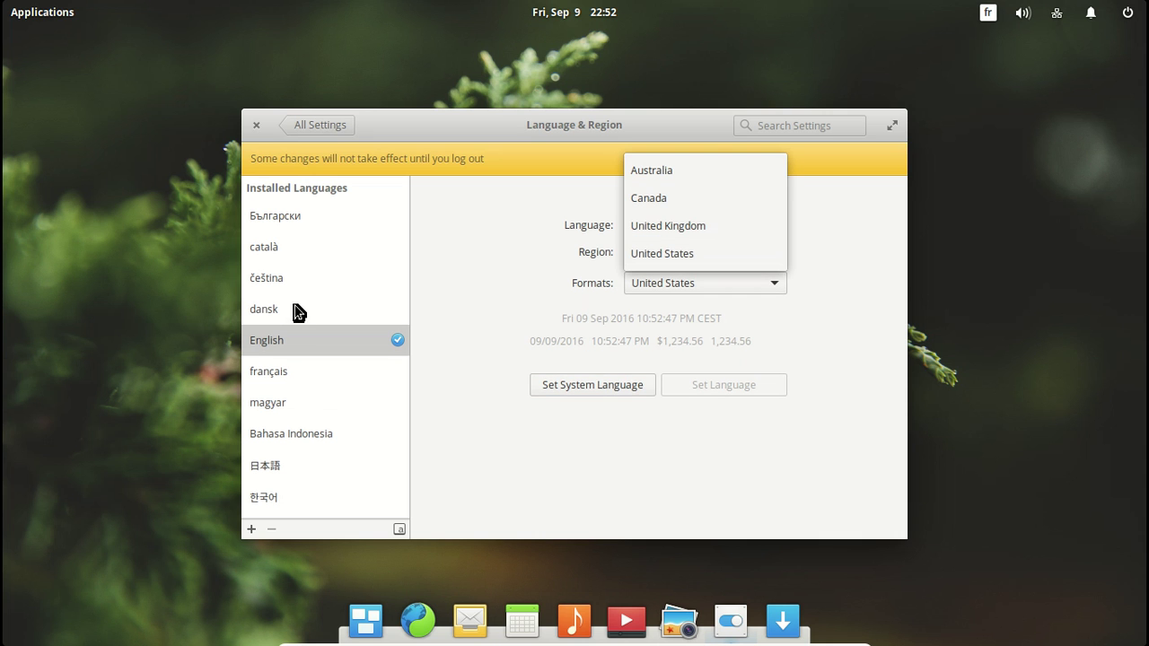
{"action": "left_click", "coordinate": [267, 373]}
{"action": "left_click", "coordinate": [267, 372]}
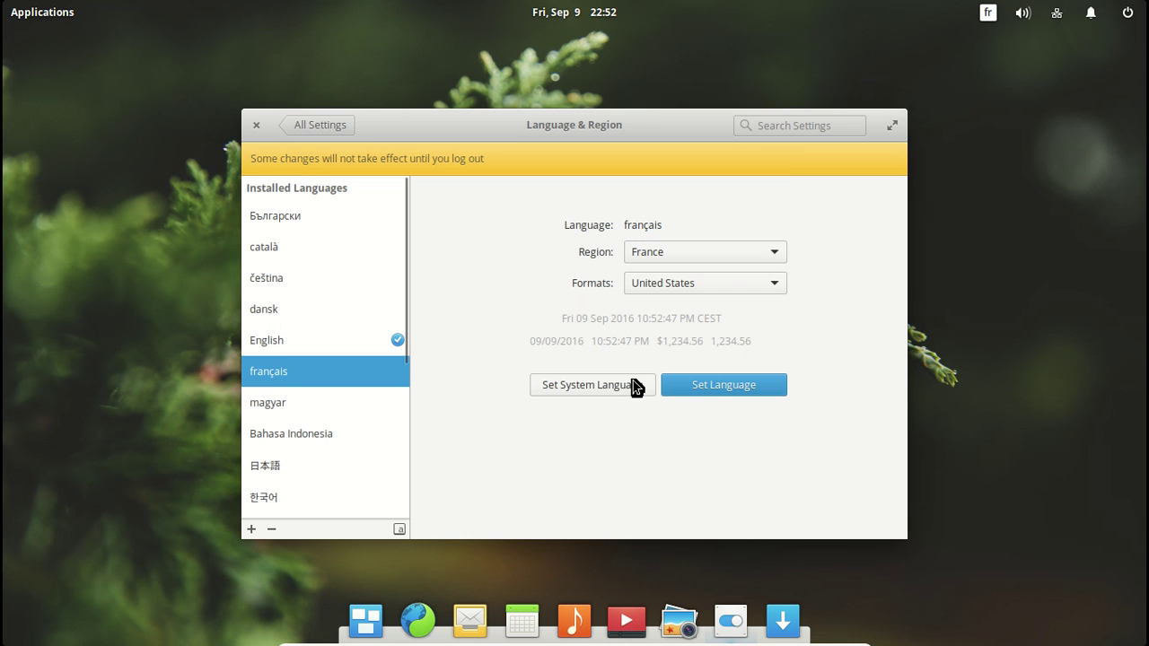
{"action": "left_click", "coordinate": [700, 397]}
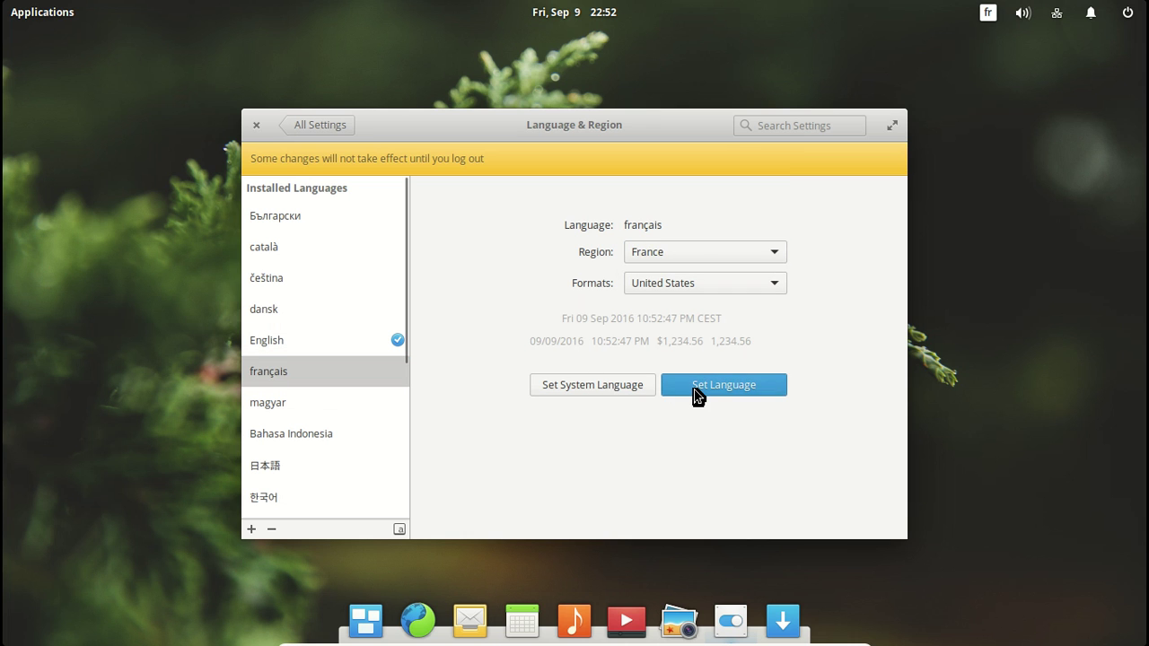
{"action": "left_click", "coordinate": [611, 389]}
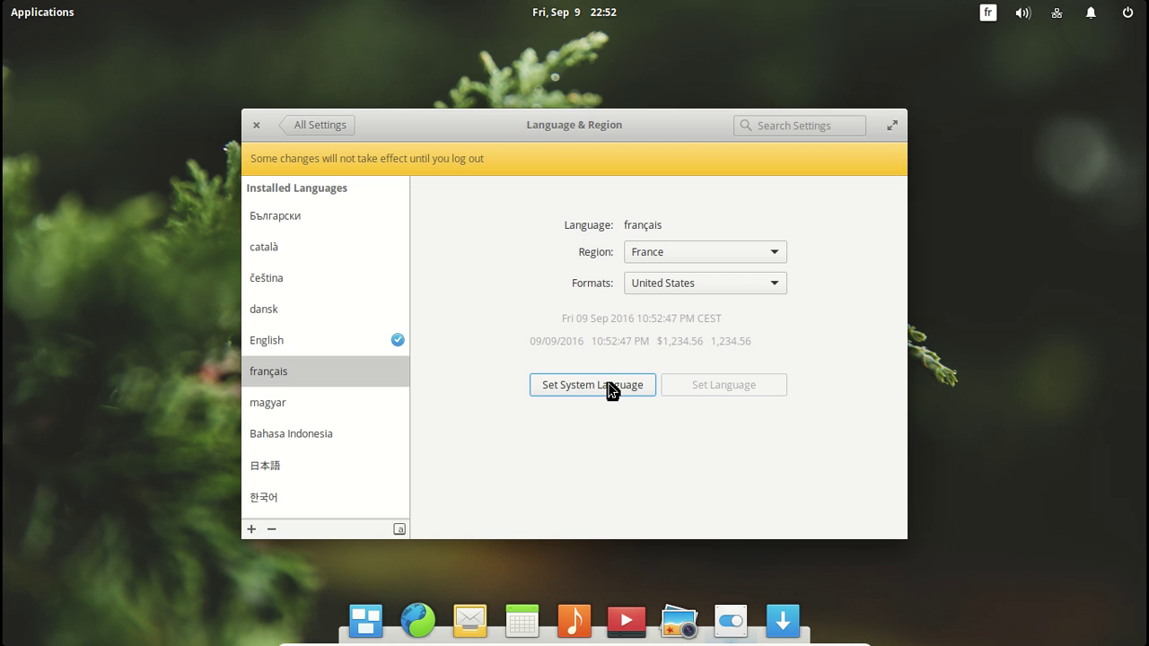
Step: Close the settings window and log out of the session via the power menu
{"action": "left_click", "coordinate": [256, 127]}
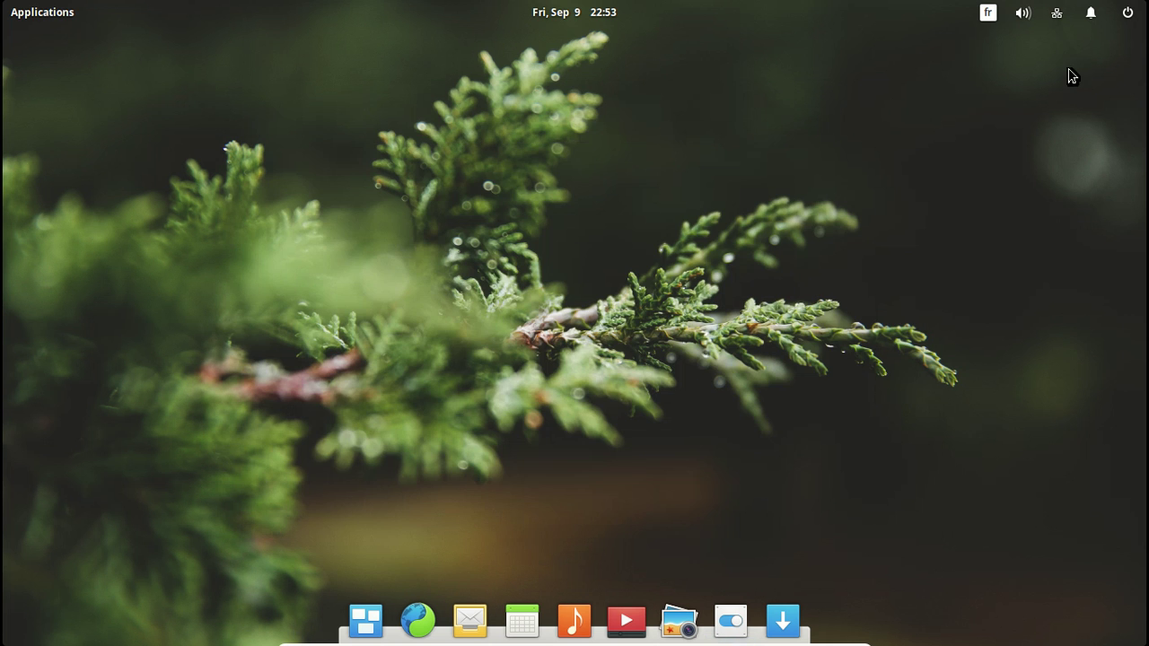
{"action": "left_click", "coordinate": [1133, 18]}
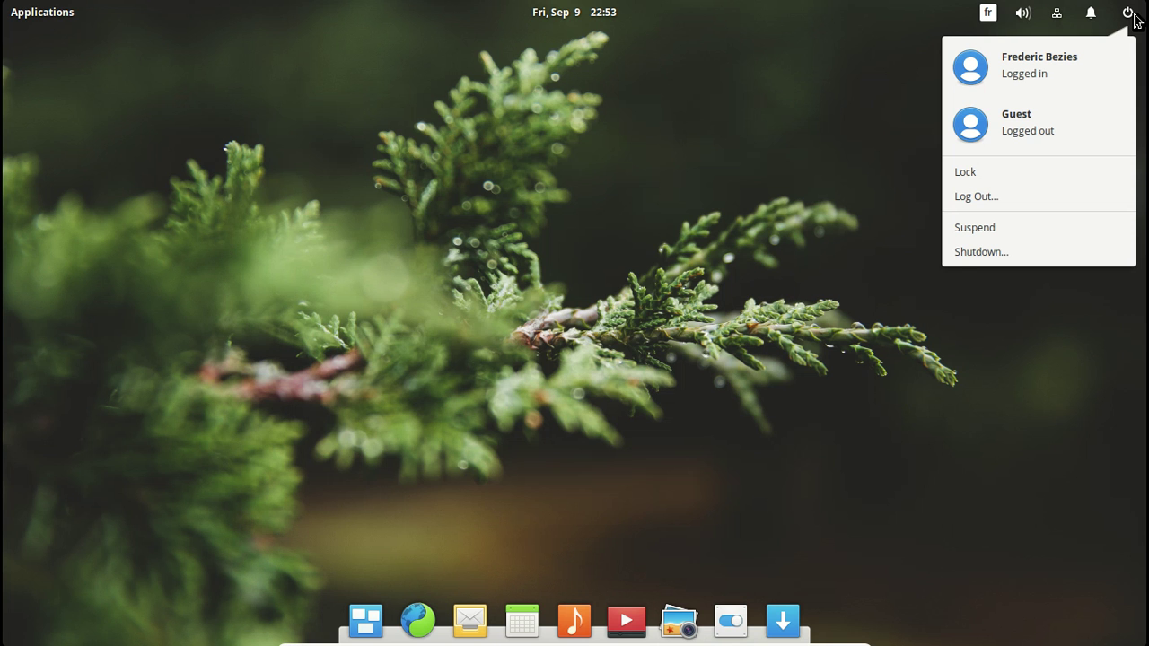
{"action": "mouse_move", "coordinate": [1103, 20]}
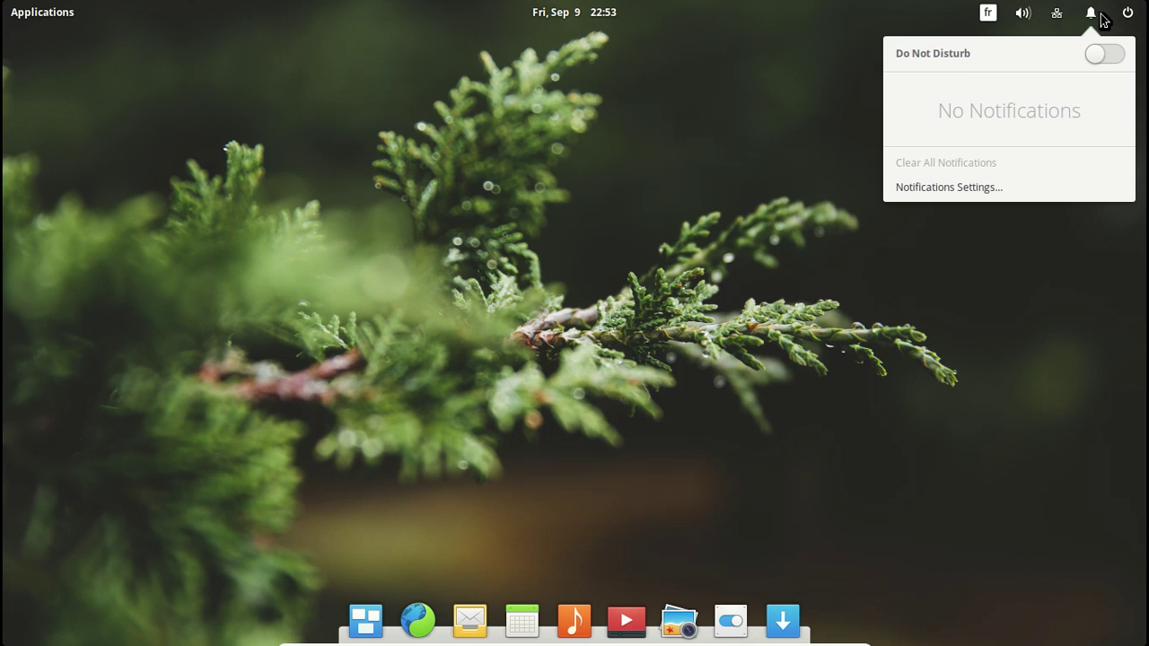
{"action": "mouse_move", "coordinate": [1031, 18]}
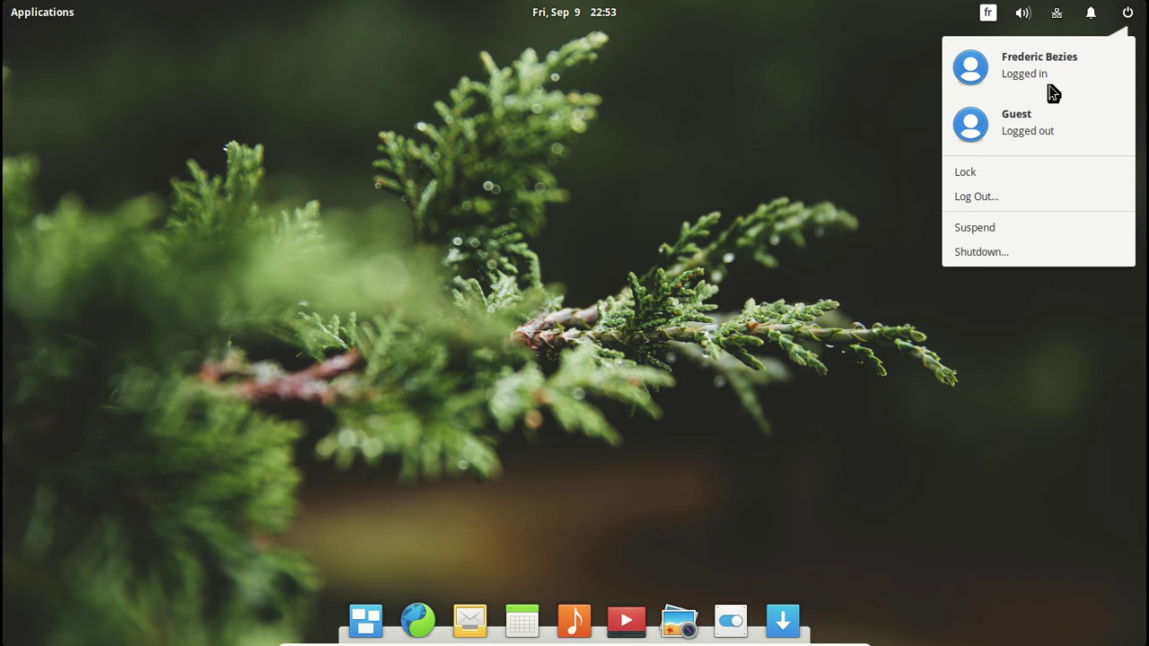
{"action": "left_click", "coordinate": [1030, 204]}
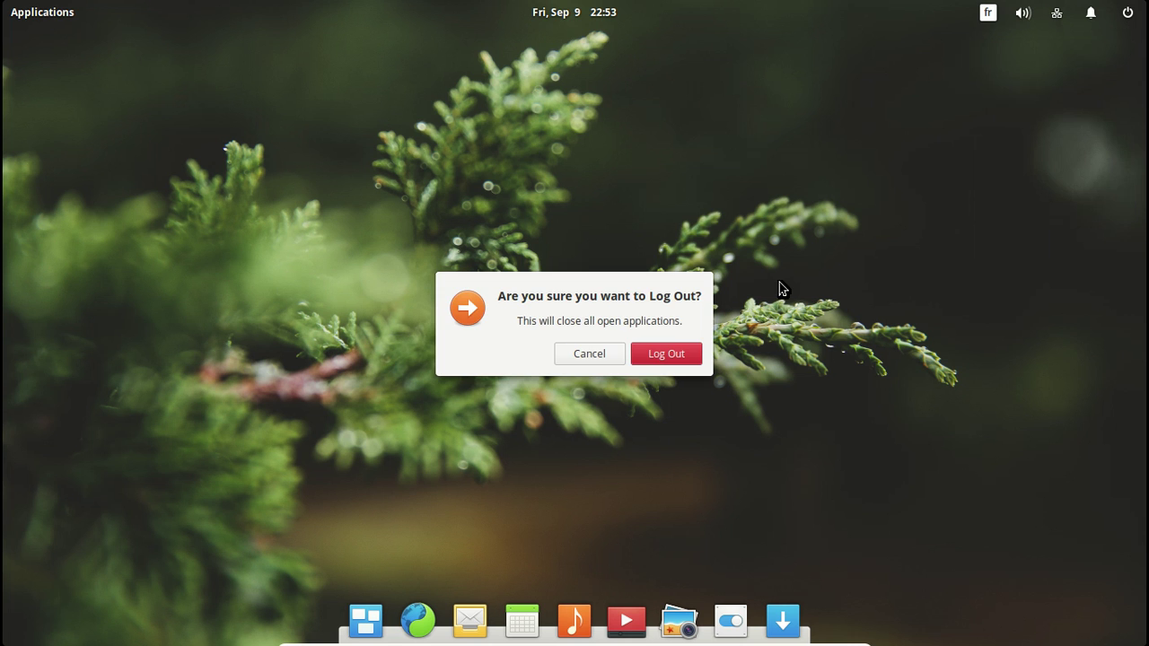
{"action": "left_click", "coordinate": [663, 350]}
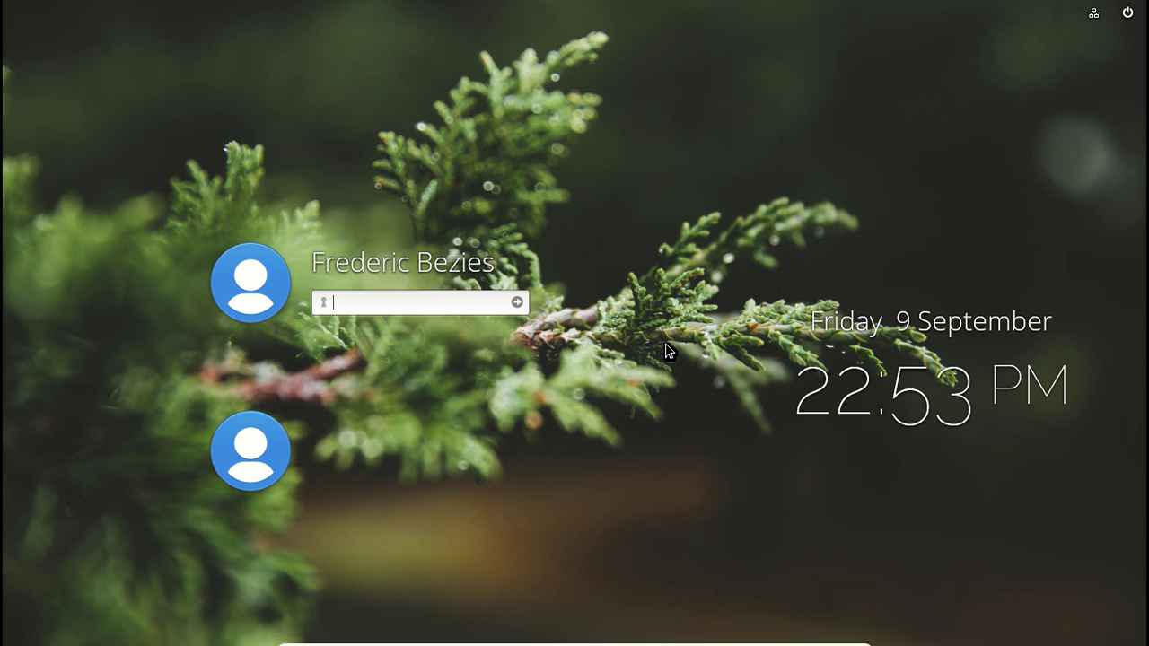
Step: Log back in, accept French home folder names, and check the French date in the calendar
{"action": "type", "text": "******"}
{"action": "key", "text": "Return"}
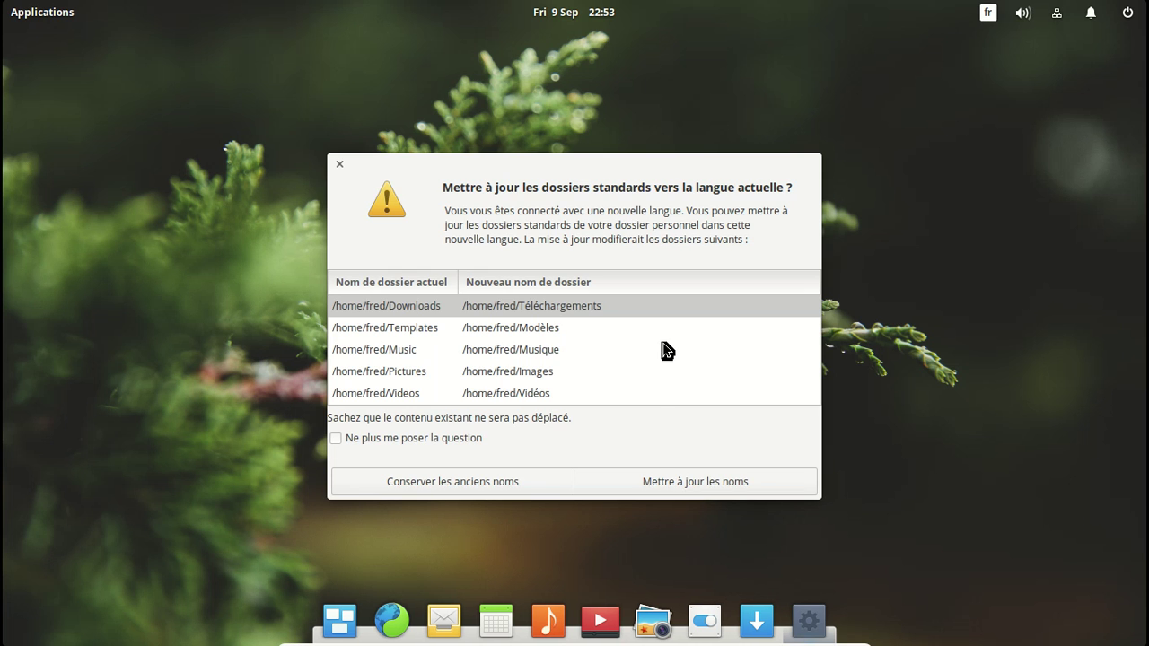
{"action": "left_click", "coordinate": [672, 481]}
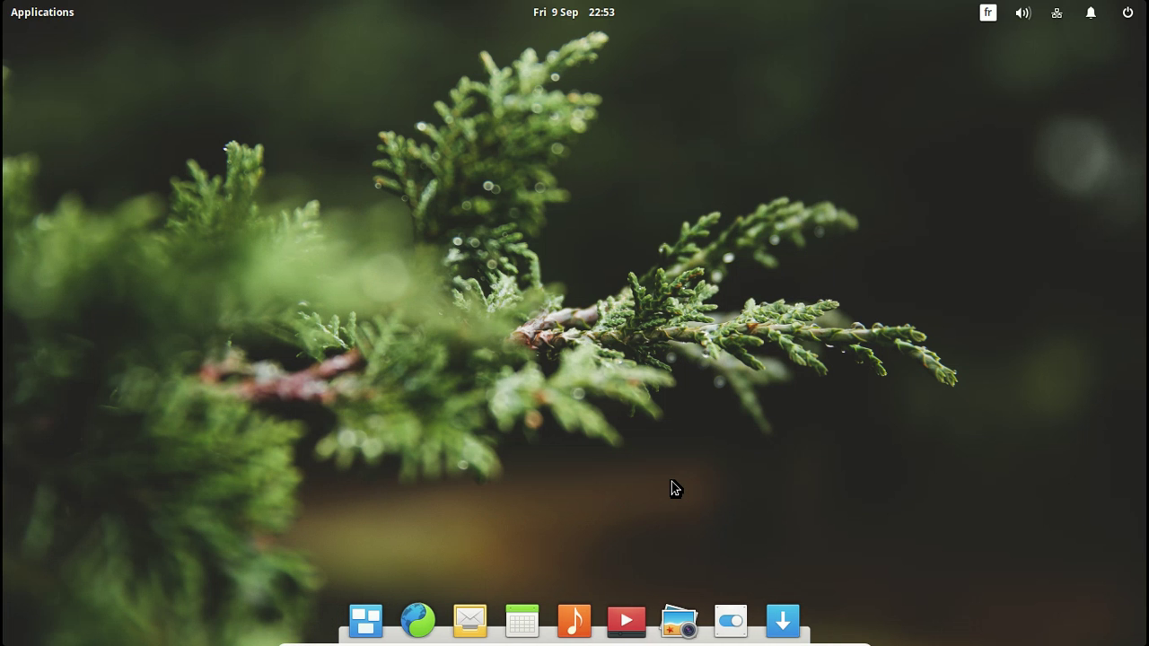
{"action": "left_click", "coordinate": [567, 17]}
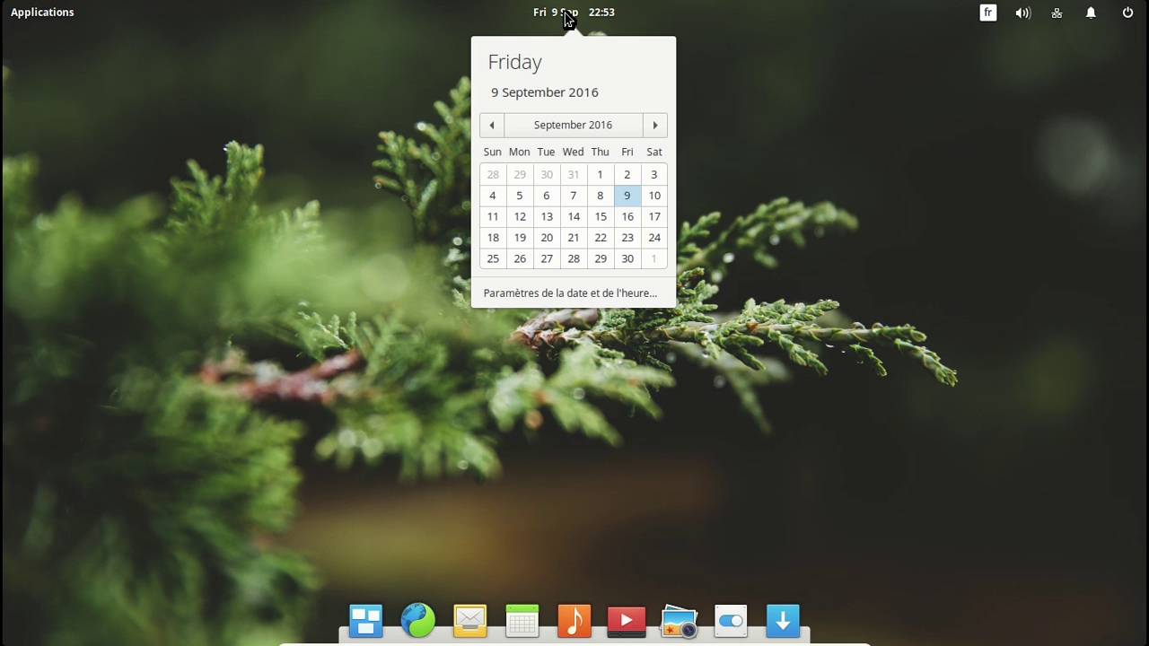
{"action": "left_click", "coordinate": [566, 17]}
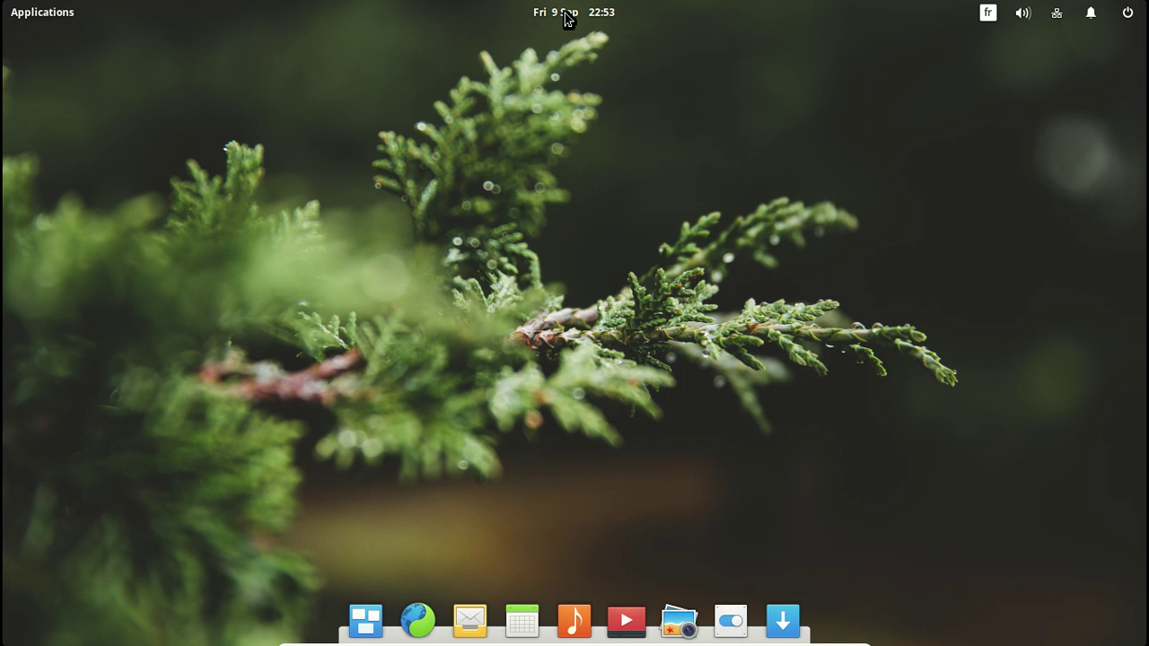
Step: Open Langue & Pays in System Settings and unlock it with the administrator password
{"action": "left_click", "coordinate": [732, 618]}
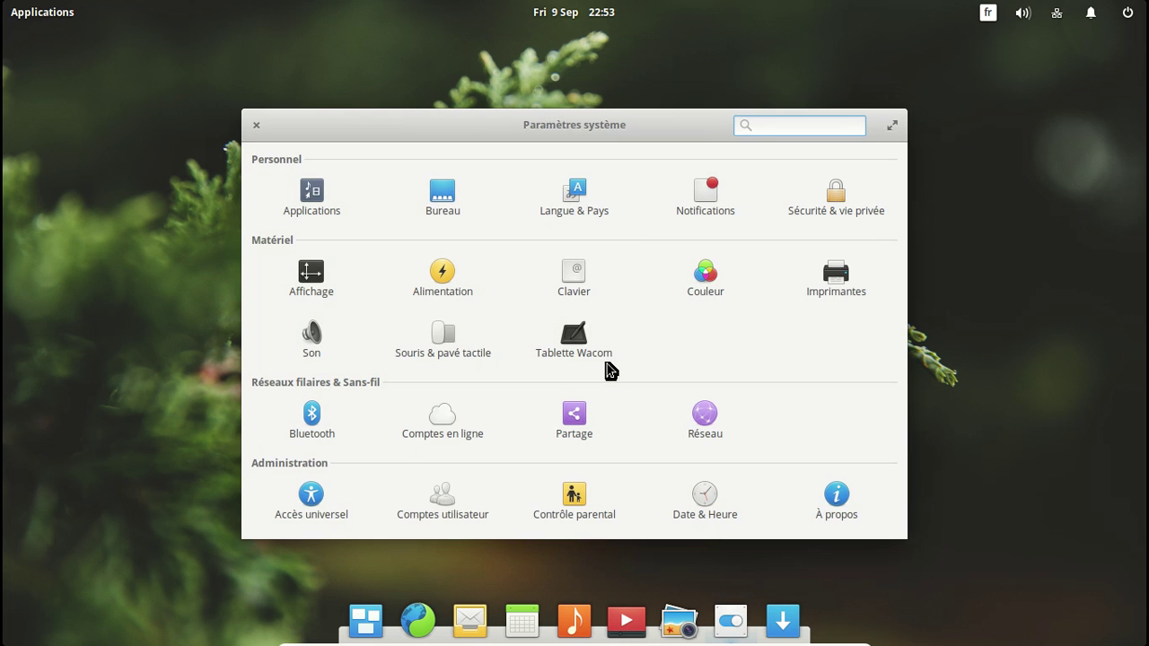
{"action": "left_click", "coordinate": [581, 201]}
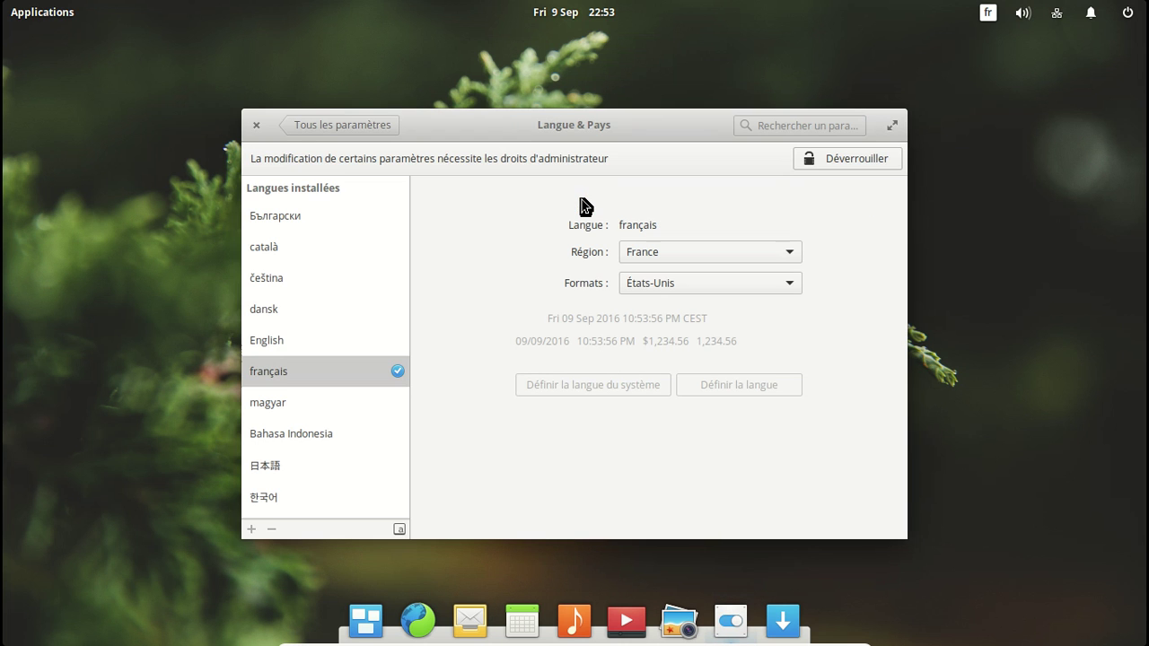
{"action": "left_click", "coordinate": [809, 169]}
{"action": "type", "text": "*******"}
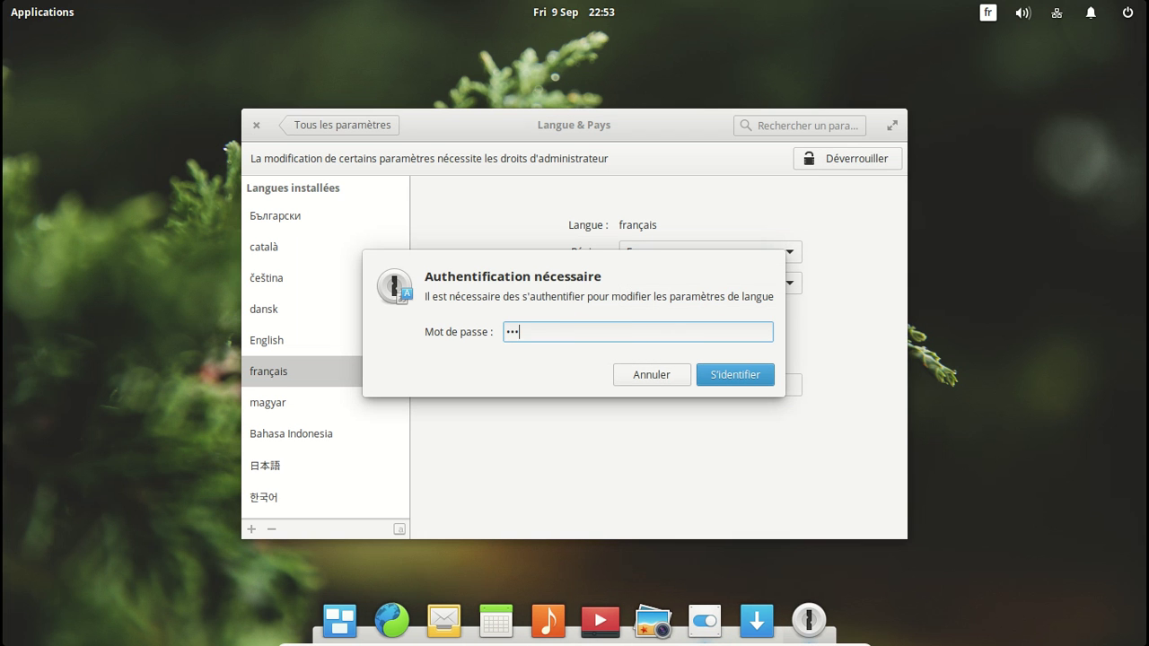
{"action": "key", "text": "Return"}
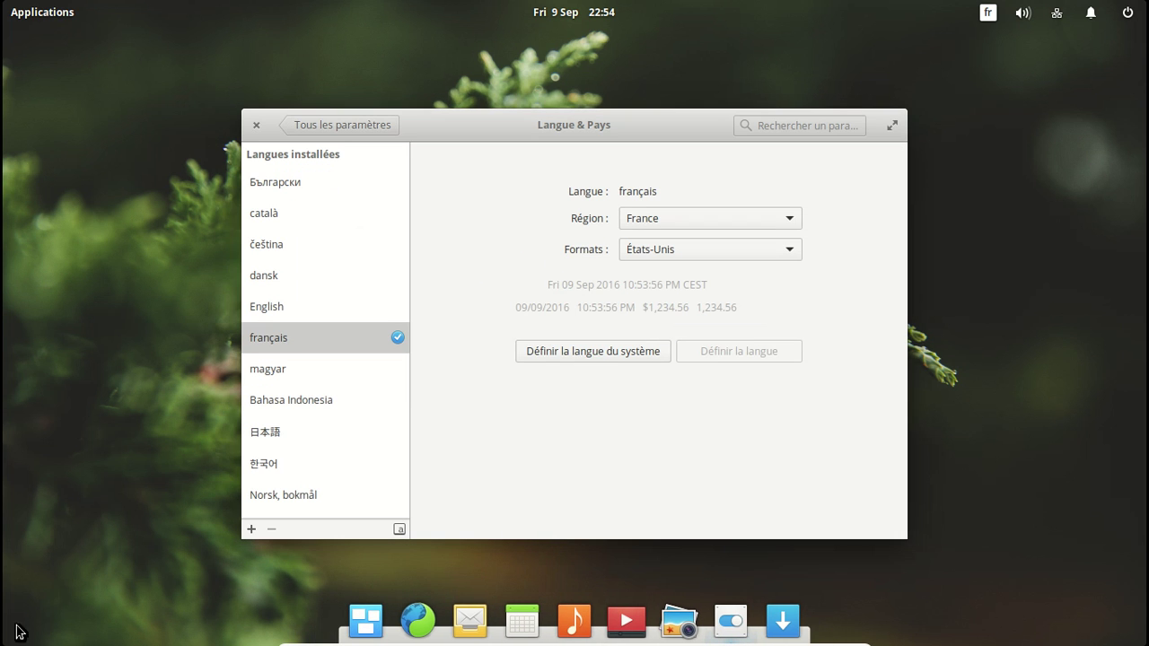
Step: Set the formats to France (français) and apply French as the system language
{"action": "left_click", "coordinate": [657, 257]}
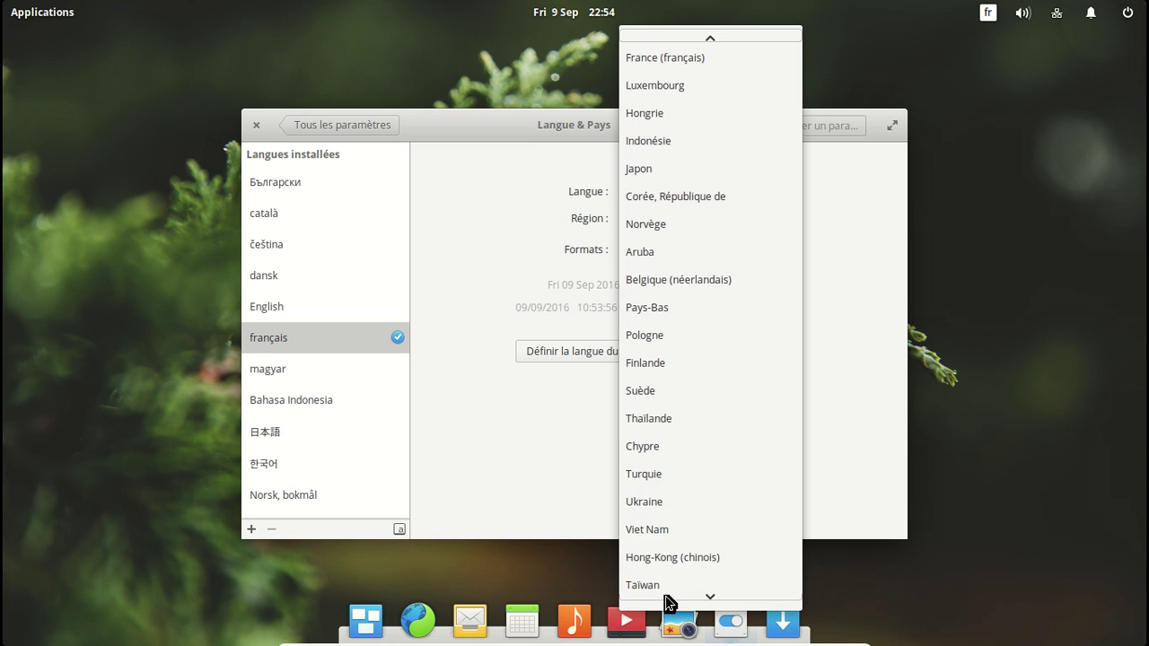
{"action": "left_click", "coordinate": [688, 53]}
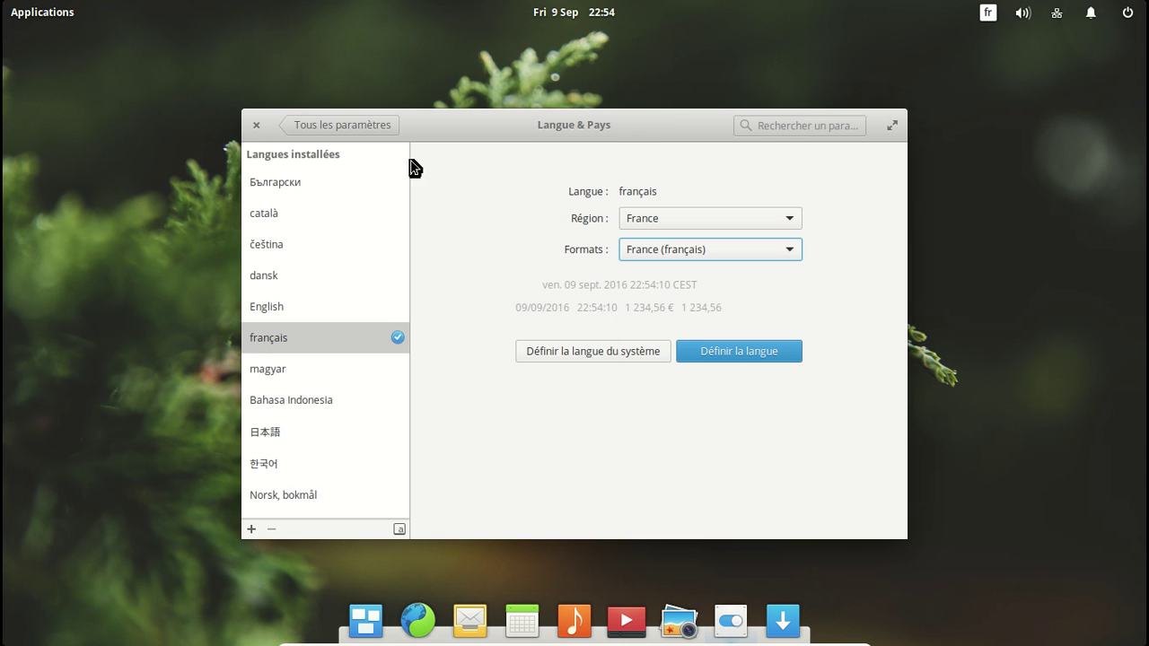
{"action": "left_click", "coordinate": [649, 359]}
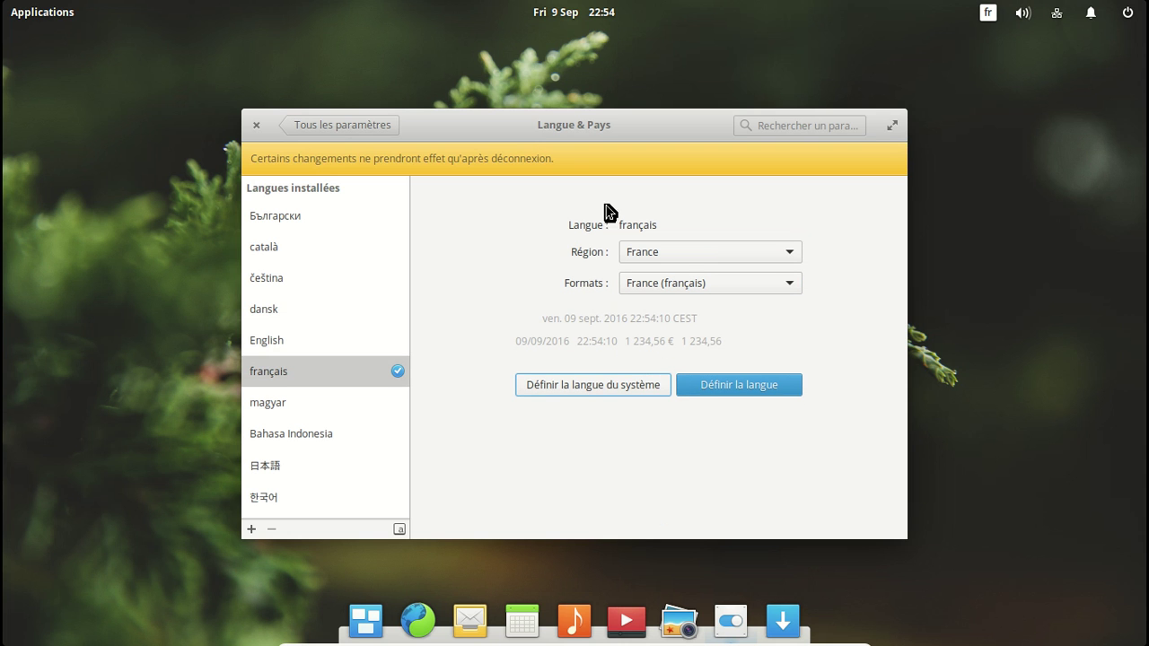
Step: Close the language settings and log out via Fermer la session…
{"action": "left_click", "coordinate": [255, 129]}
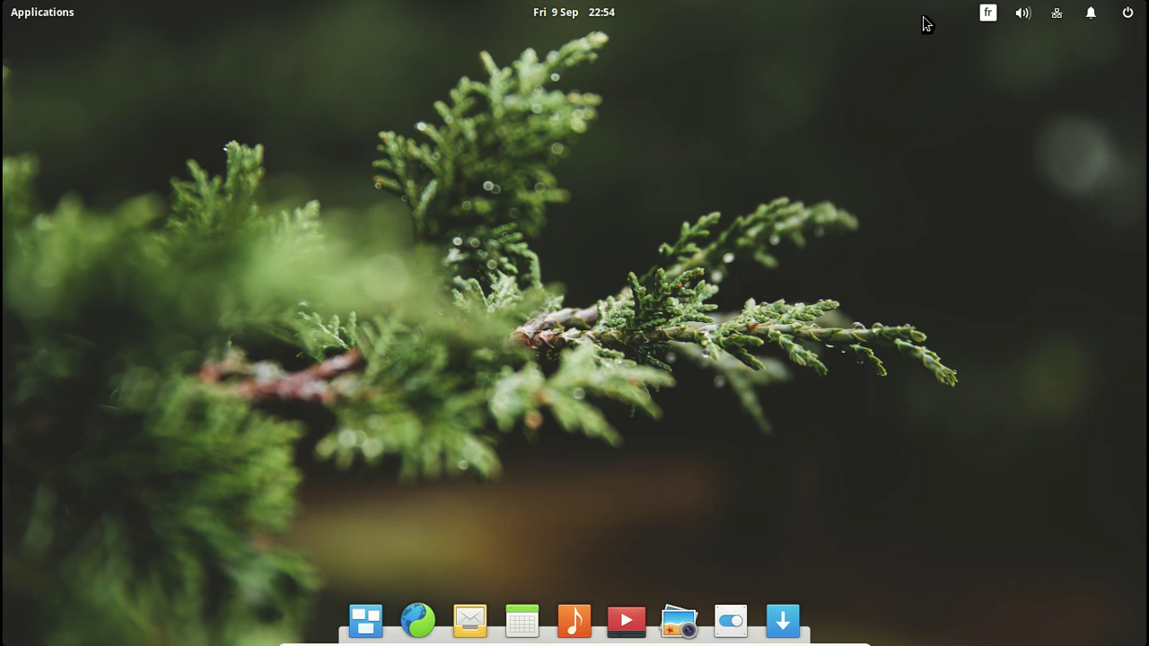
{"action": "left_click", "coordinate": [1128, 19]}
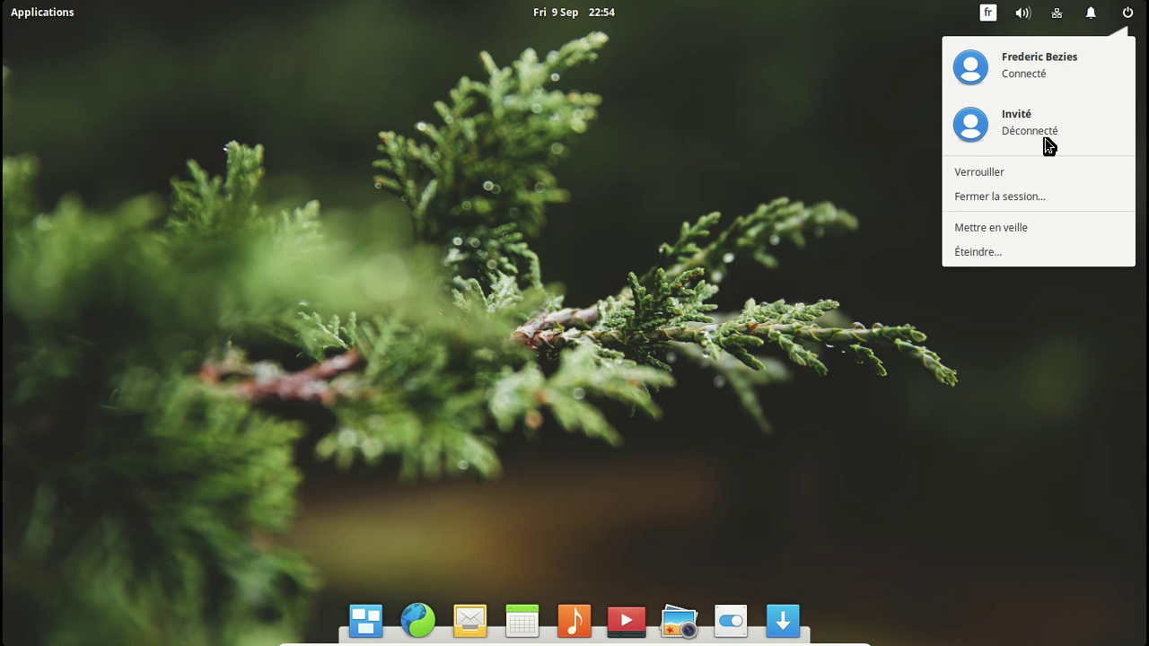
{"action": "left_click", "coordinate": [1013, 198]}
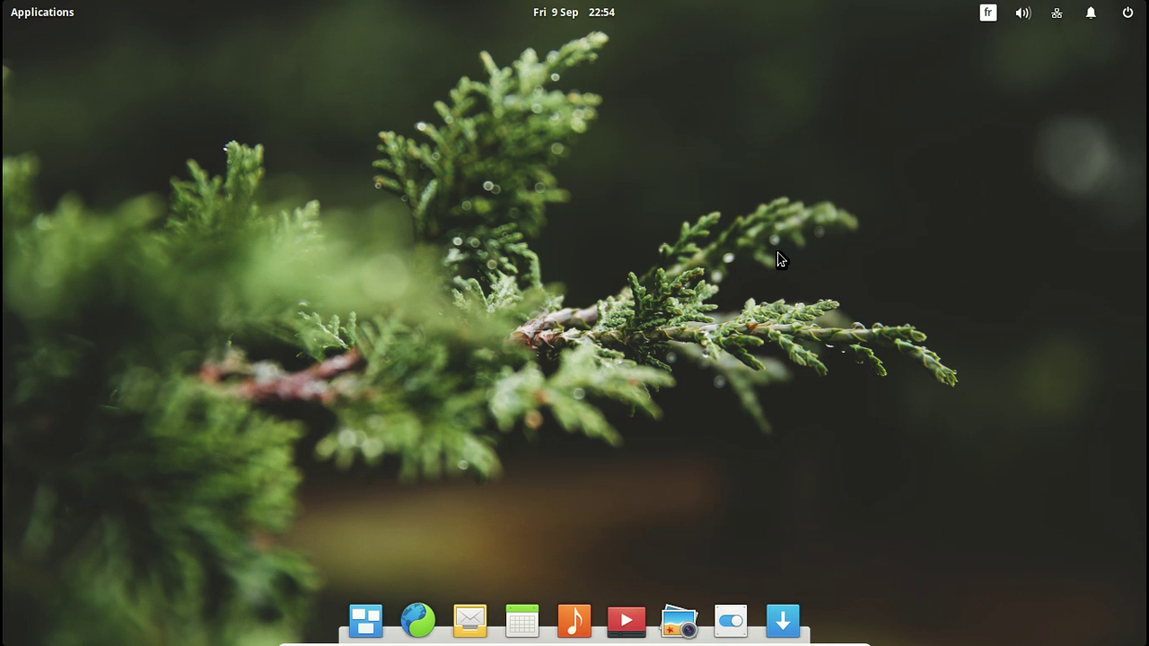
{"action": "key", "text": "Return"}
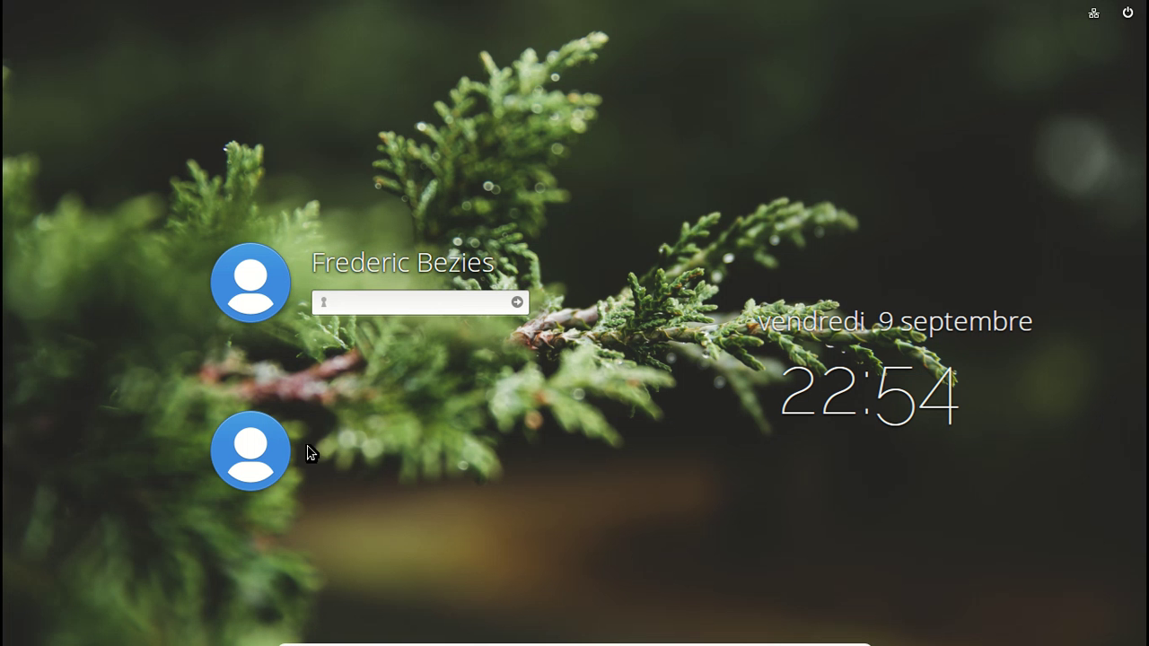
Step: Enter the account password on the login screen to return to the desktop
{"action": "type", "text": "•••••"}
{"action": "key", "text": "Return"}
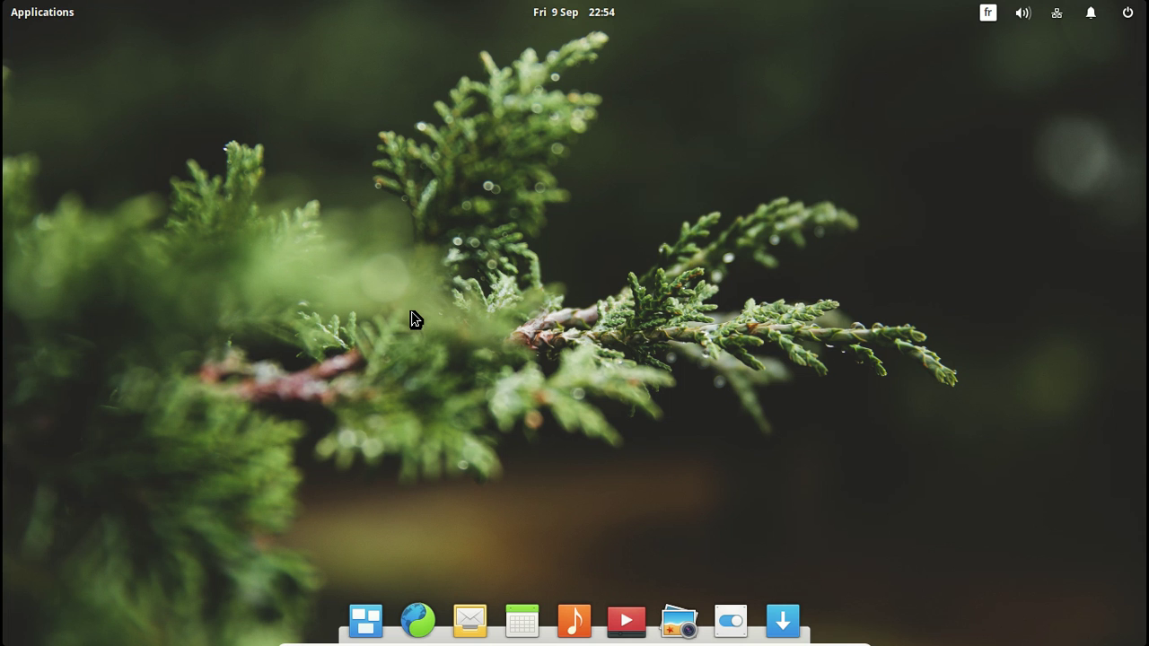
{"action": "left_click", "coordinate": [553, 13]}
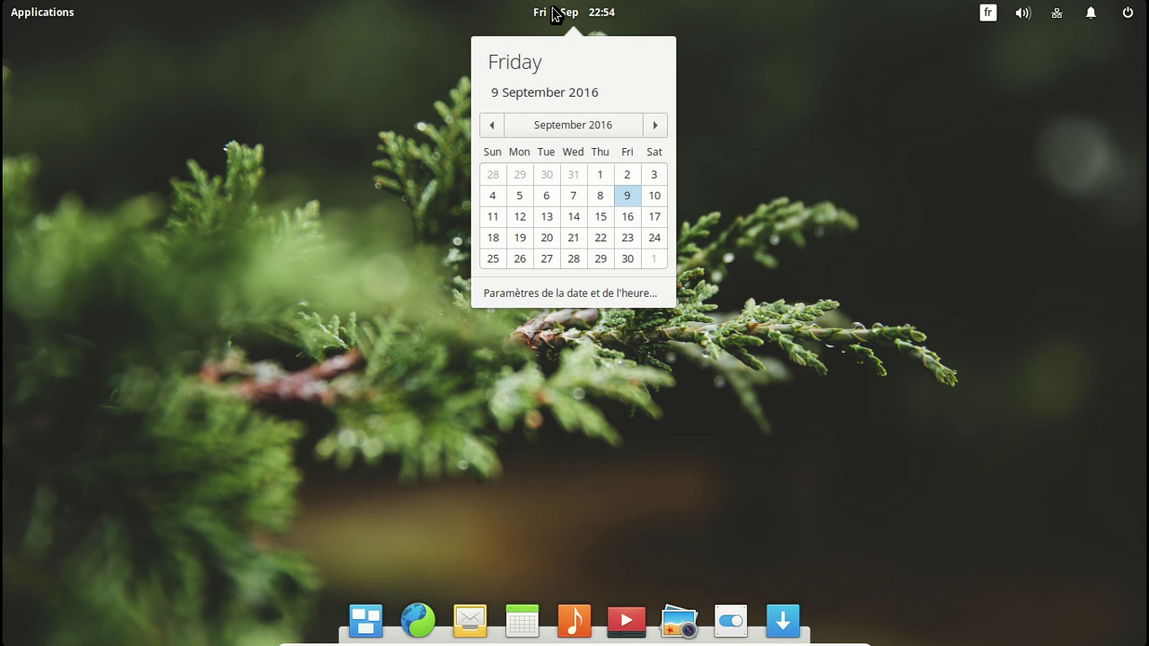
{"action": "left_click", "coordinate": [556, 13]}
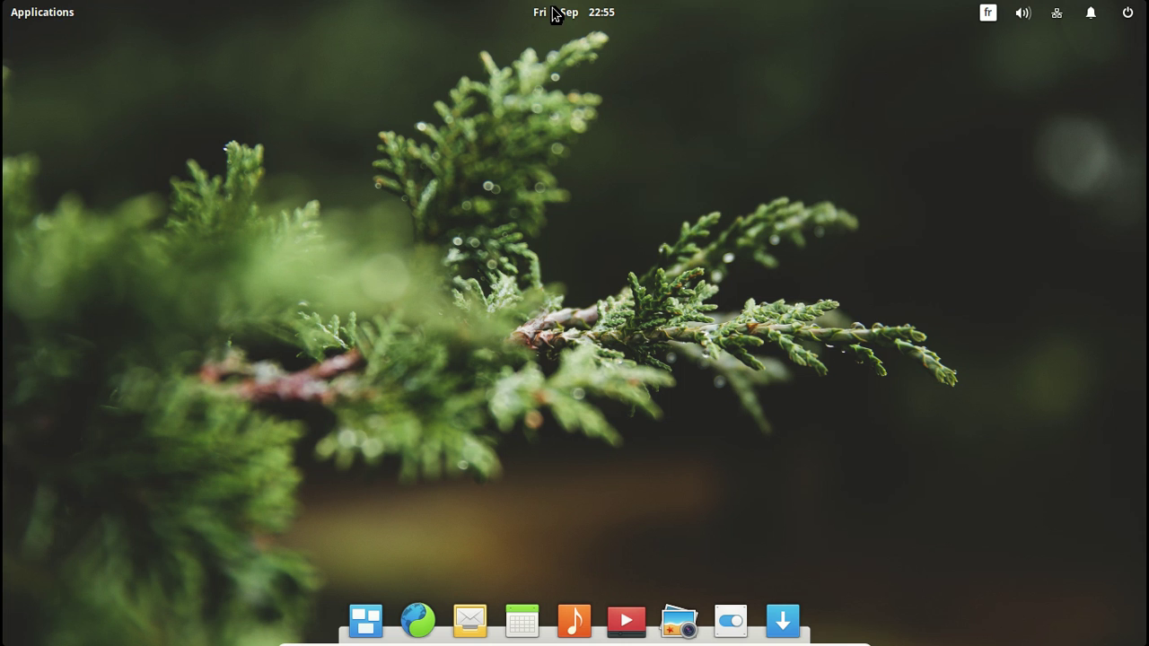
Step: Open the Applications launcher, view page 2 of apps, then return to page 1
{"action": "left_click", "coordinate": [41, 12]}
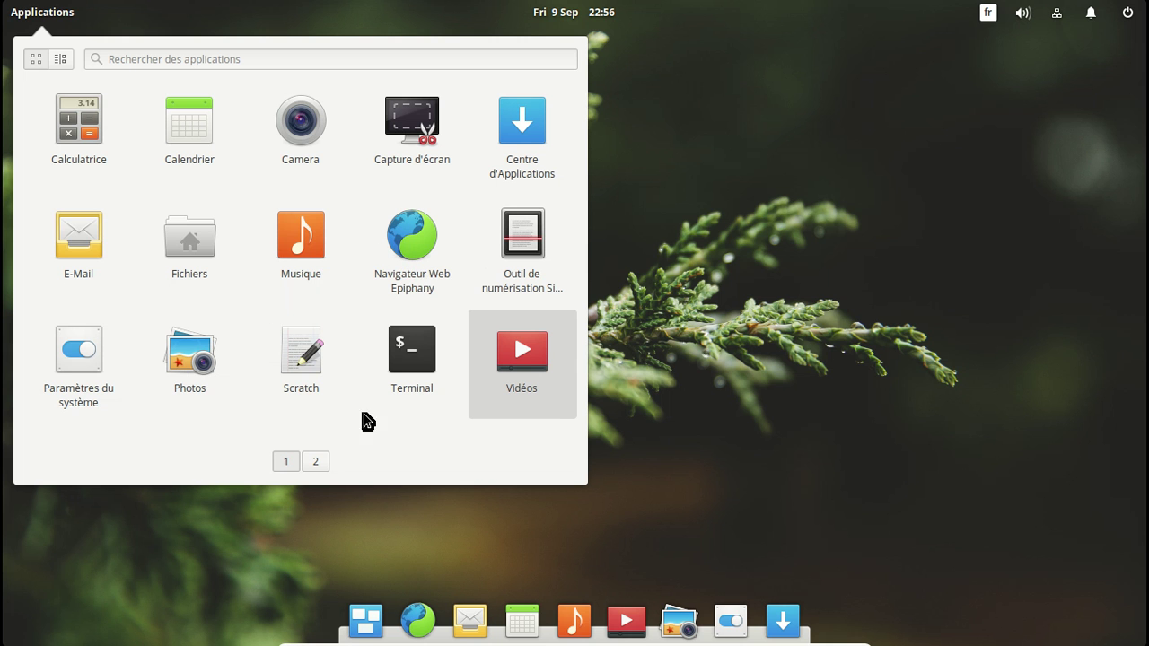
{"action": "left_click", "coordinate": [317, 467]}
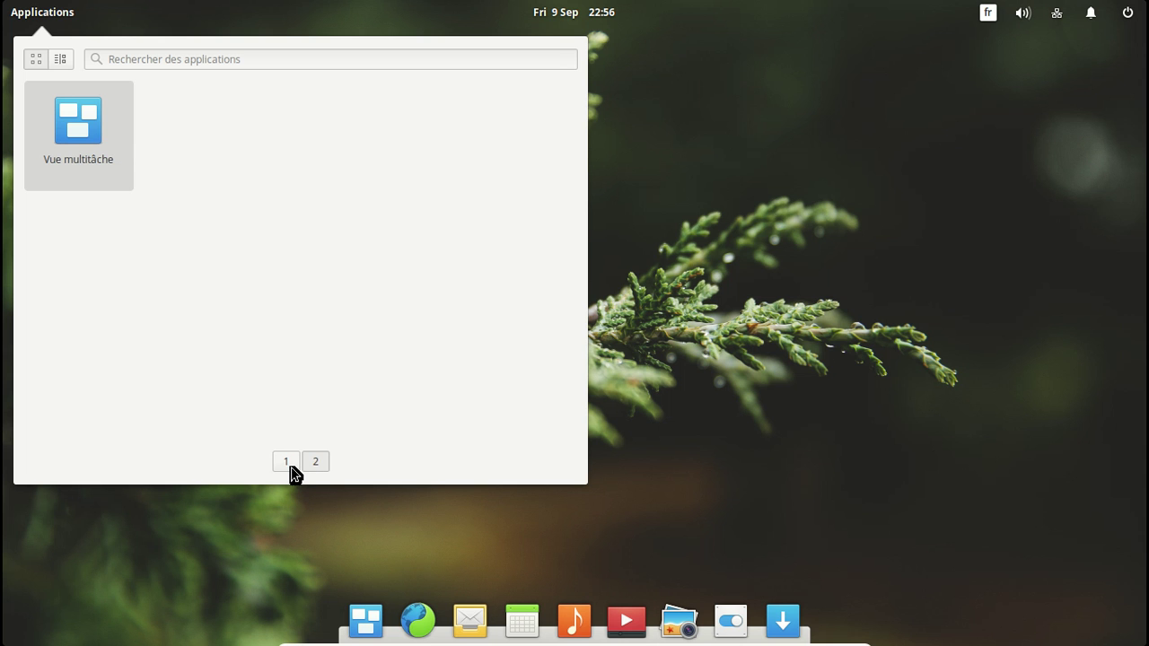
{"action": "left_click", "coordinate": [287, 464]}
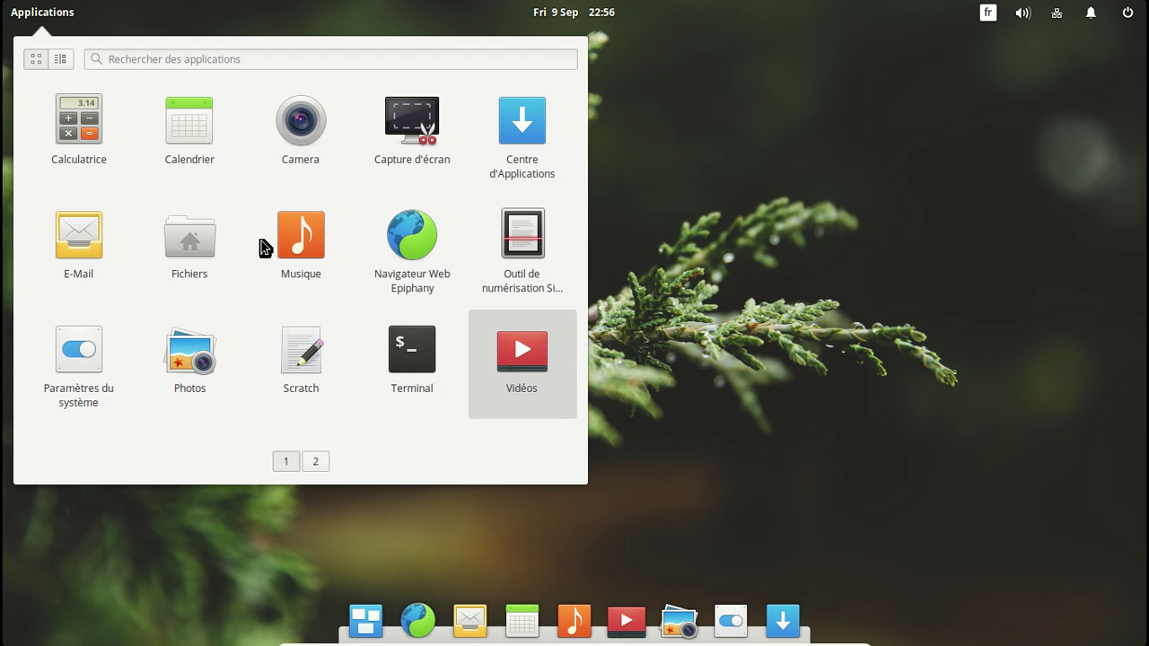
Step: Launch Fichiers on the Dossier personnel folder and peek at its right-click menu
{"action": "left_click", "coordinate": [212, 252]}
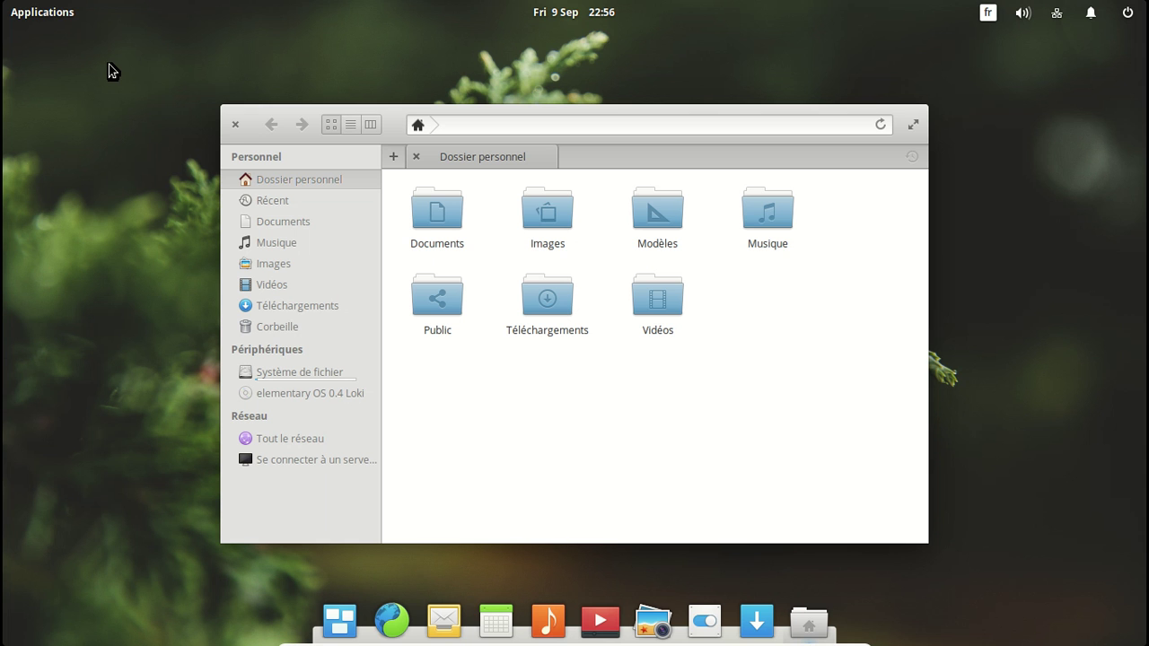
{"action": "right_click", "coordinate": [580, 371]}
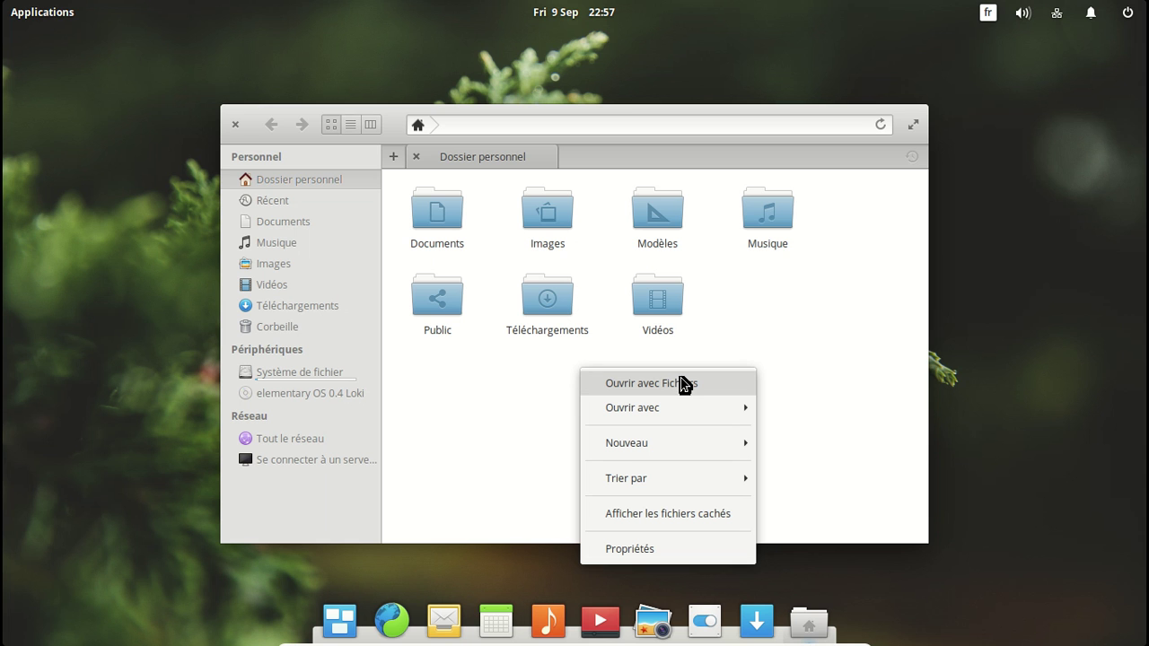
{"action": "left_click", "coordinate": [815, 314]}
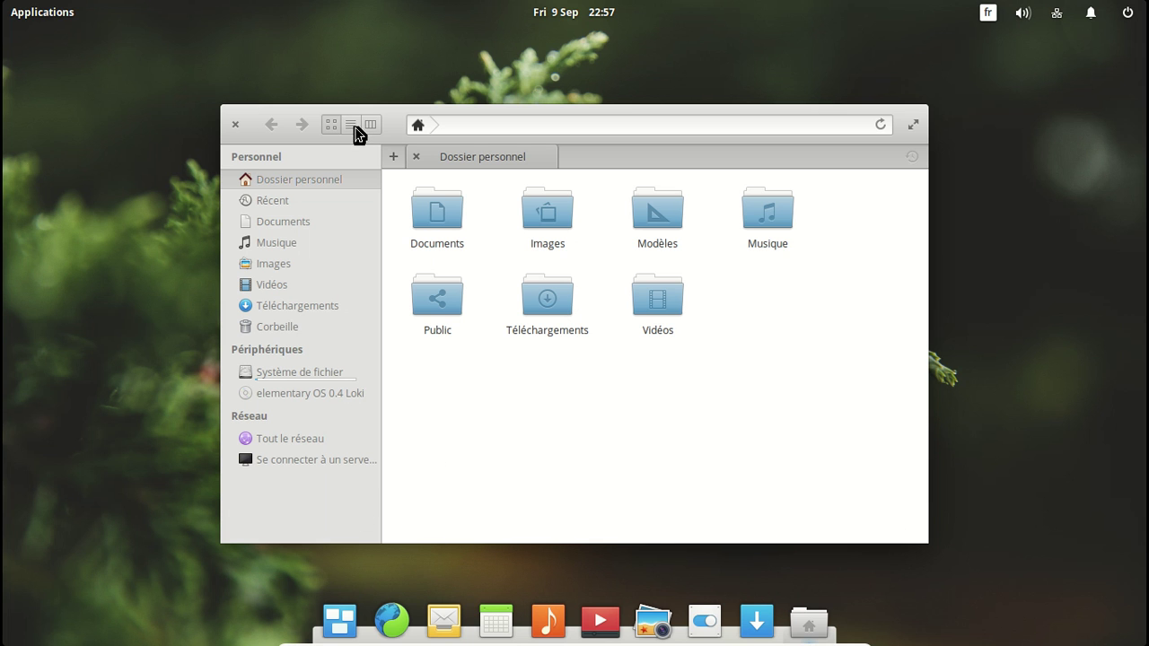
Step: Try the list and column views, return to icon view, and dismiss the folder menu
{"action": "left_click", "coordinate": [351, 125]}
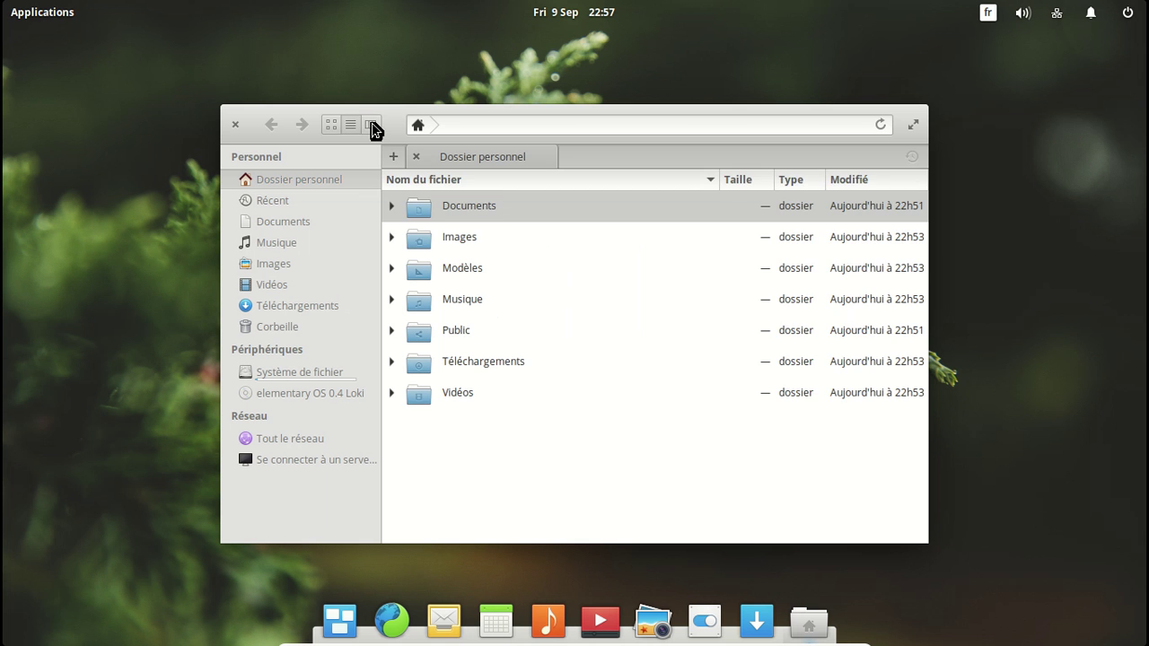
{"action": "left_click", "coordinate": [371, 128]}
{"action": "left_click", "coordinate": [351, 125]}
{"action": "left_click", "coordinate": [331, 125]}
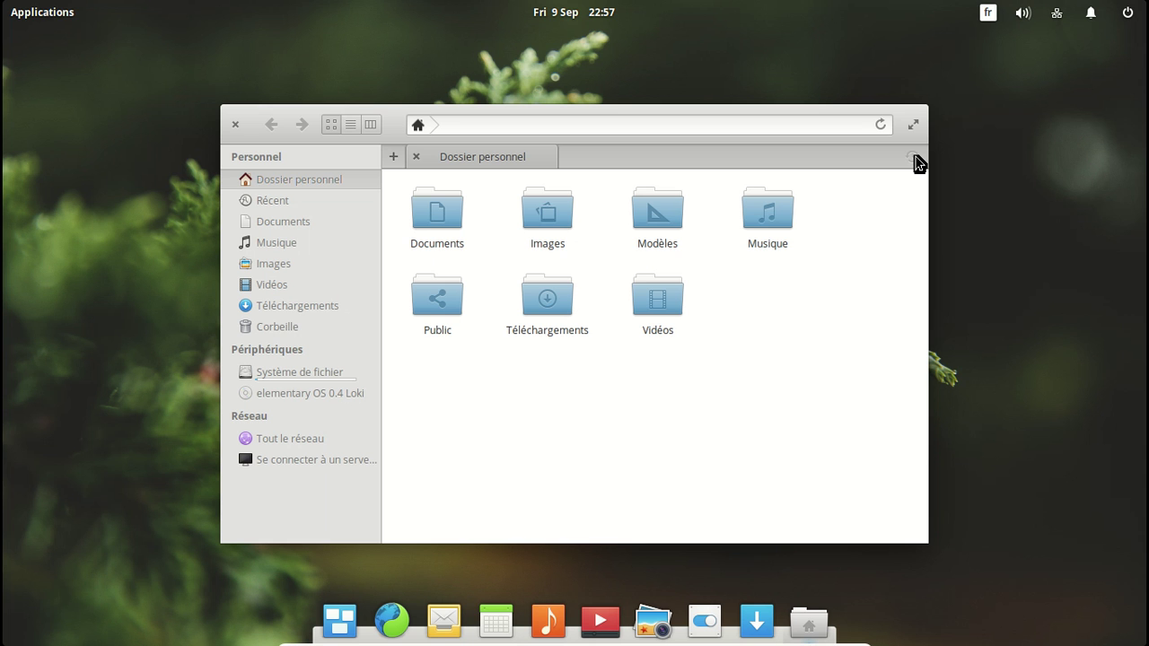
{"action": "right_click", "coordinate": [848, 299]}
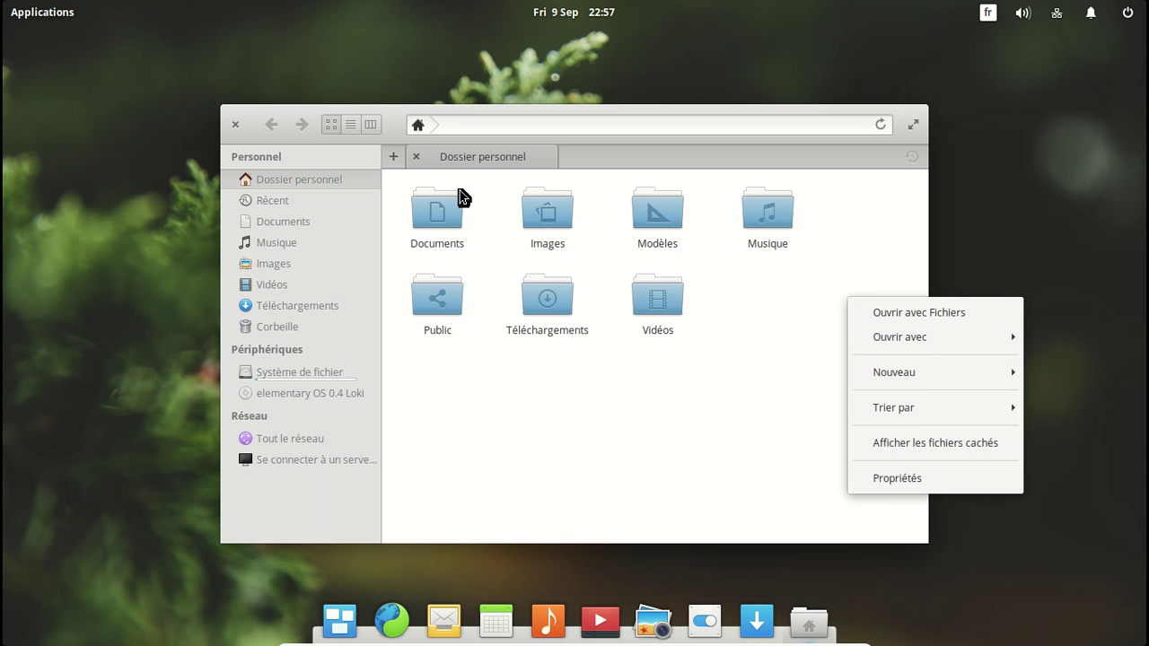
{"action": "left_click", "coordinate": [740, 437]}
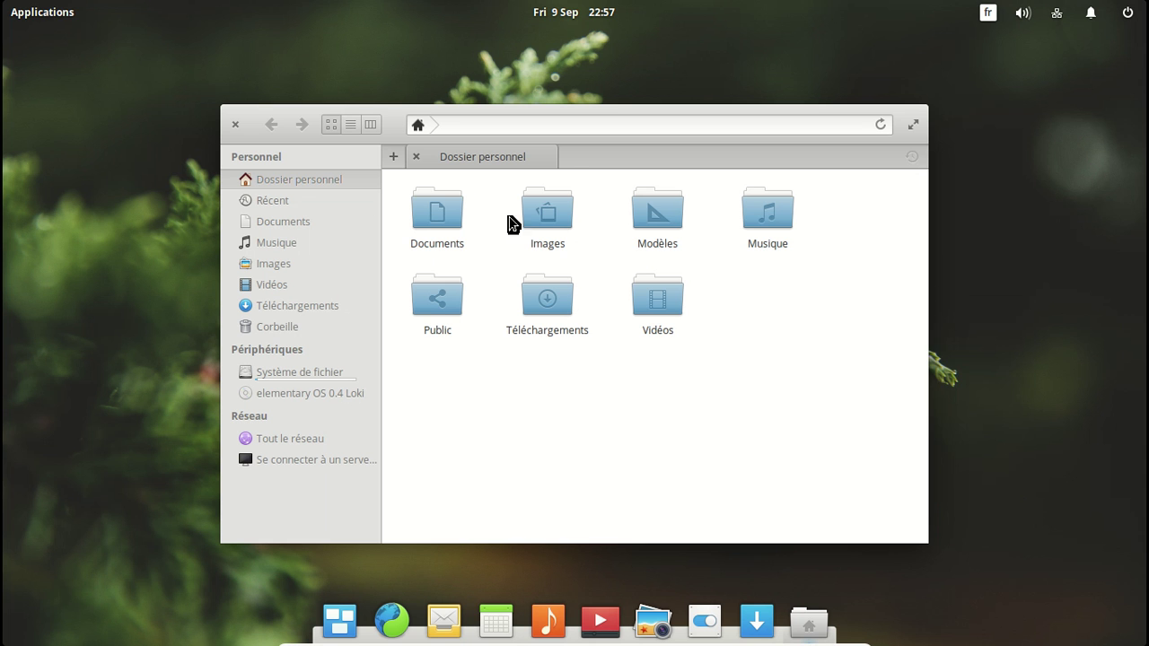
Step: Close Fichiers, launch E-Mail from the dock and choose Gmail as the service
{"action": "left_click", "coordinate": [236, 124]}
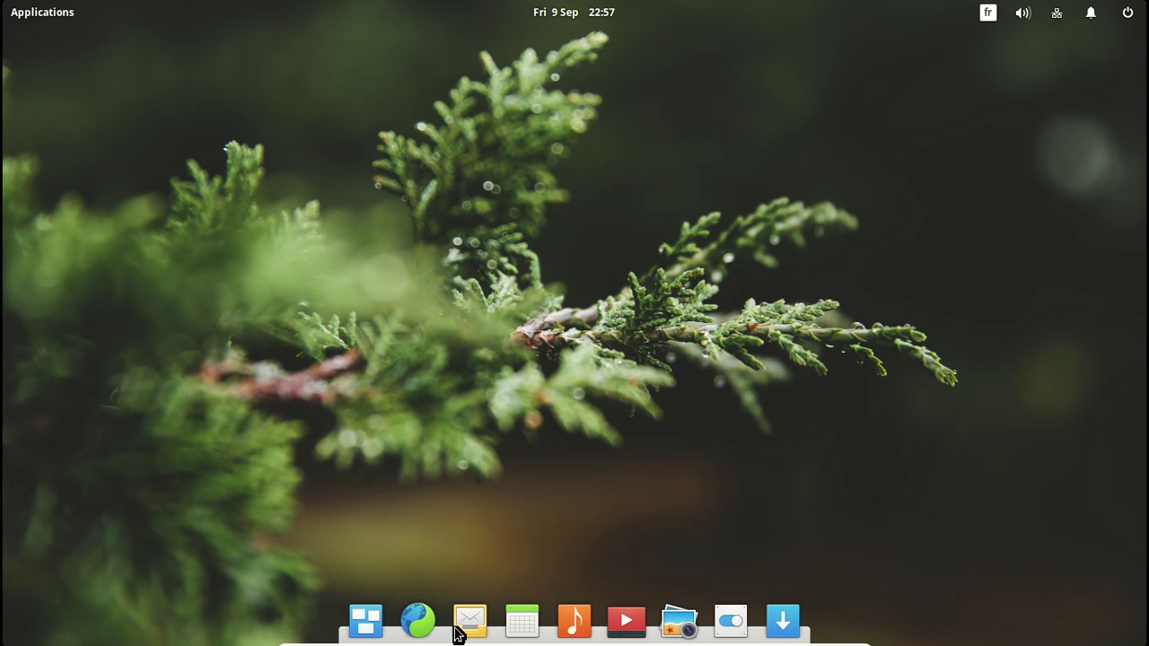
{"action": "left_click", "coordinate": [474, 631]}
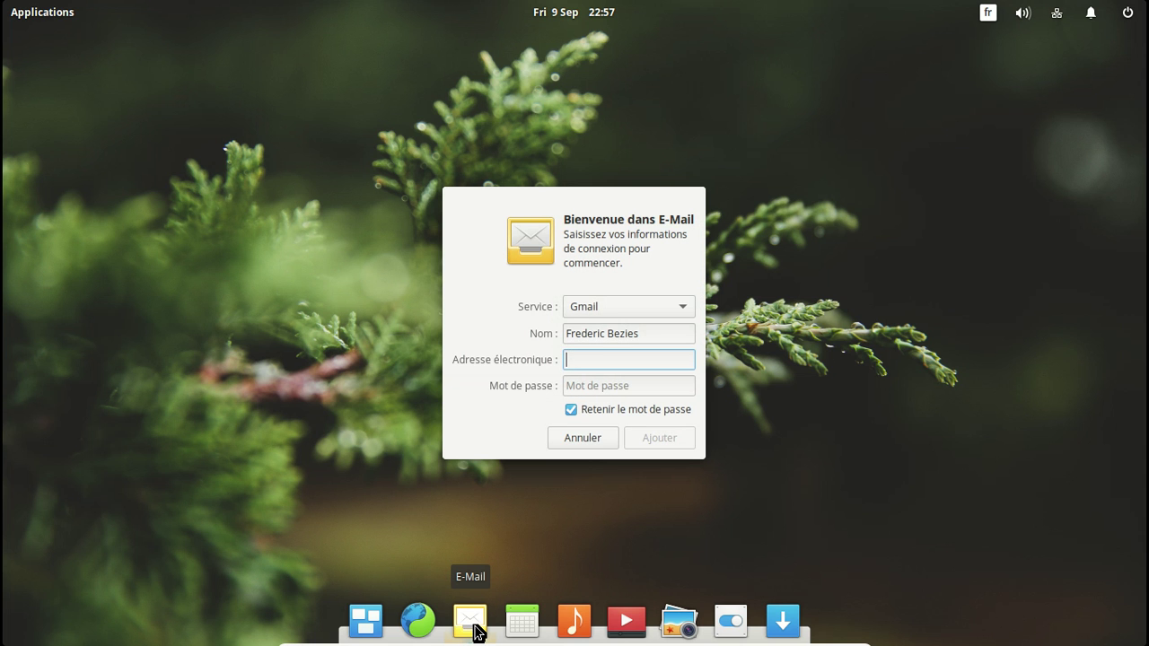
{"action": "left_click", "coordinate": [604, 309]}
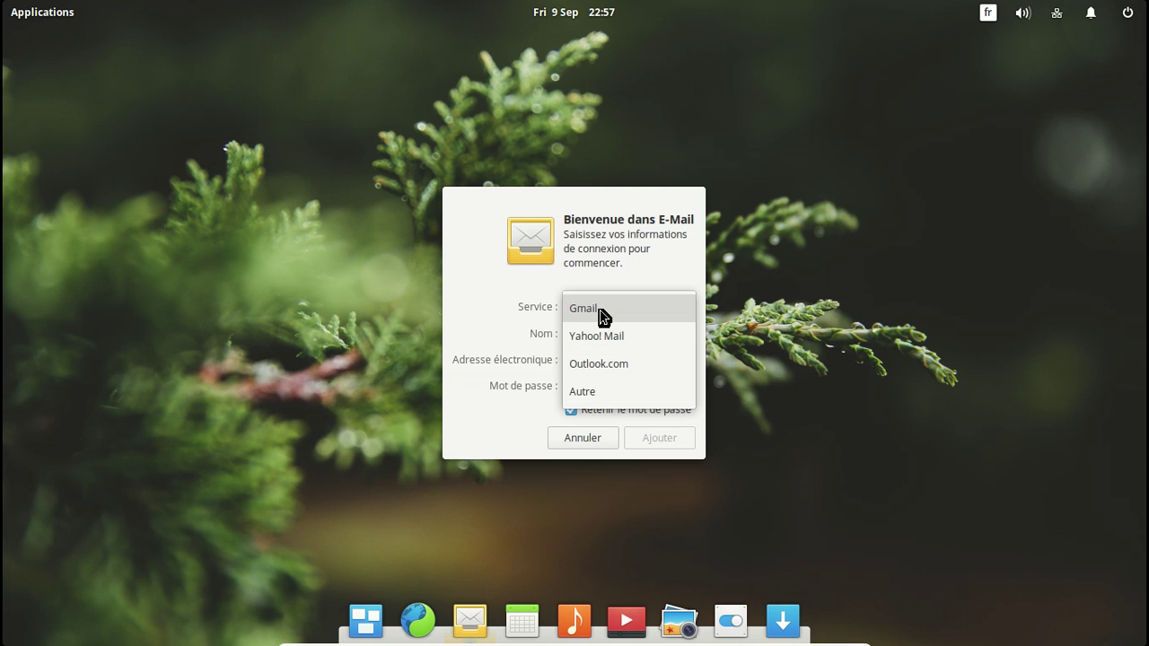
{"action": "left_click", "coordinate": [603, 309]}
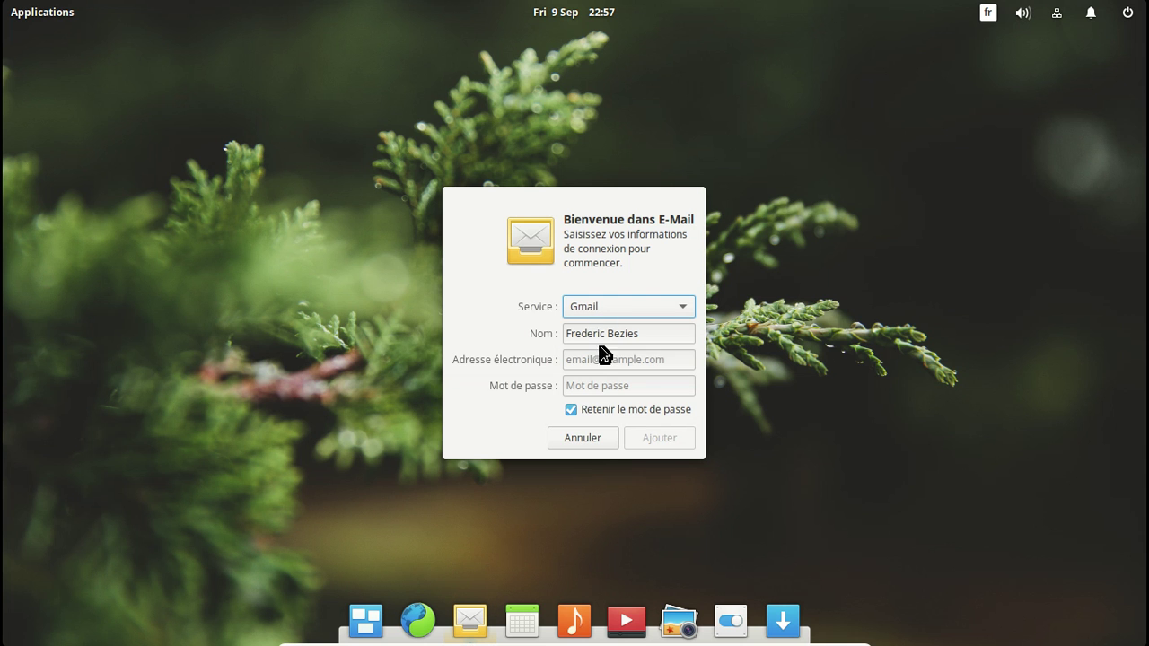
Step: Enter the Gmail address and account password, add the account, then quit Mail
{"action": "left_click", "coordinate": [607, 360]}
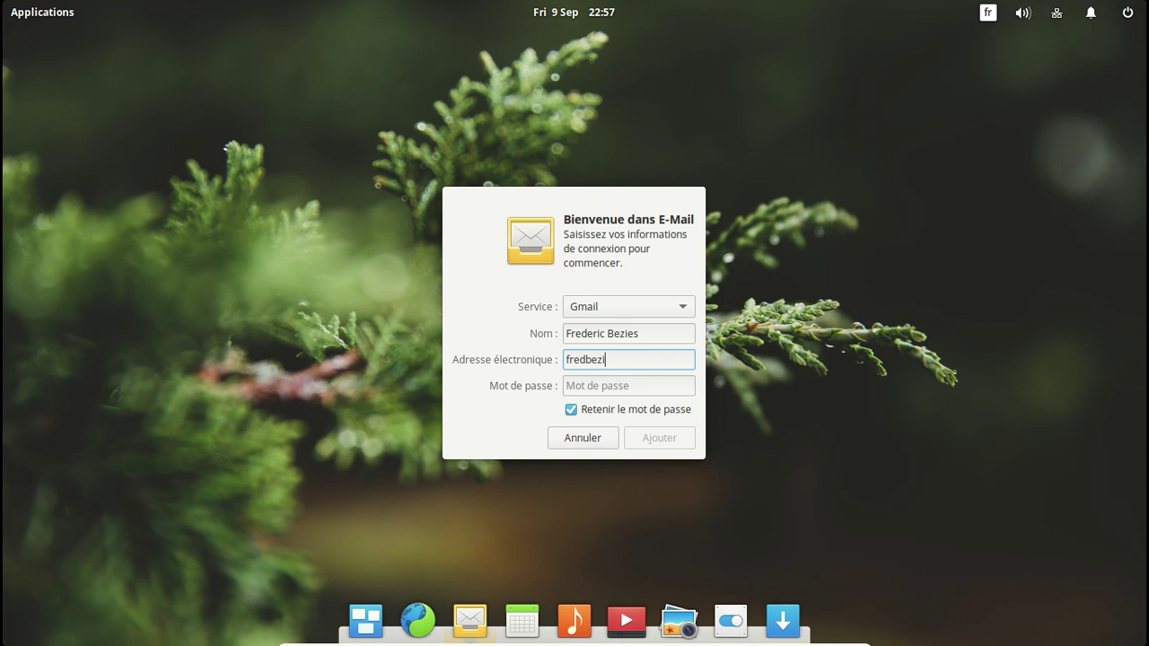
{"action": "key", "text": "Tab"}
{"action": "type", "text": "•••••••••"}
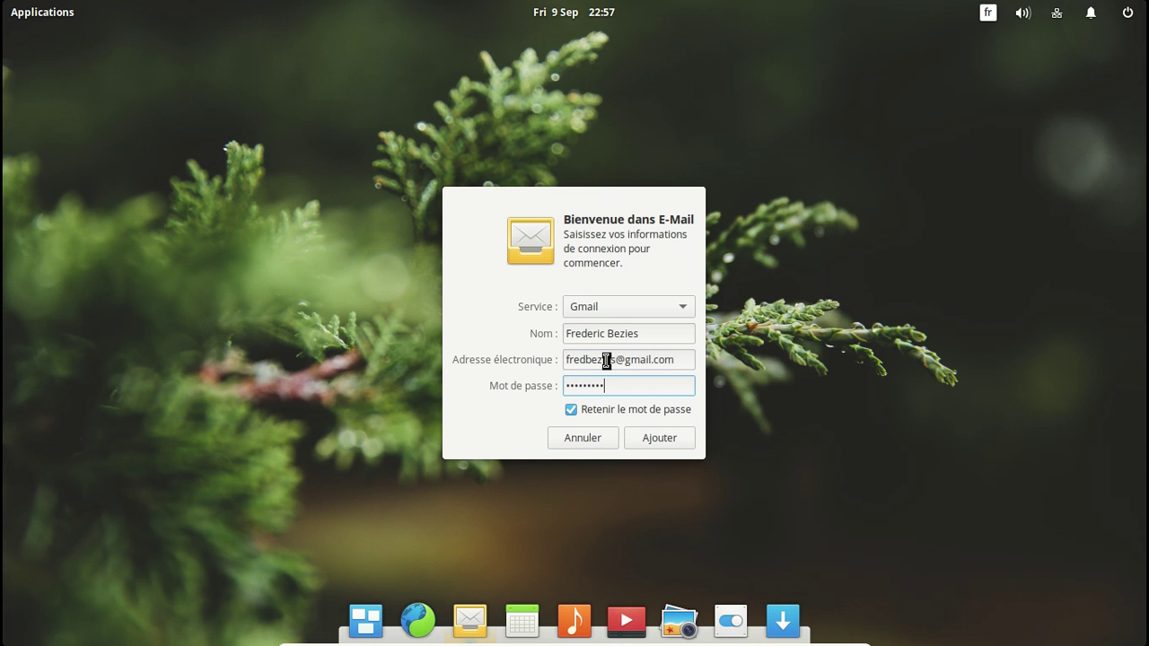
{"action": "type", "text": "••••••"}
{"action": "key", "text": "Return"}
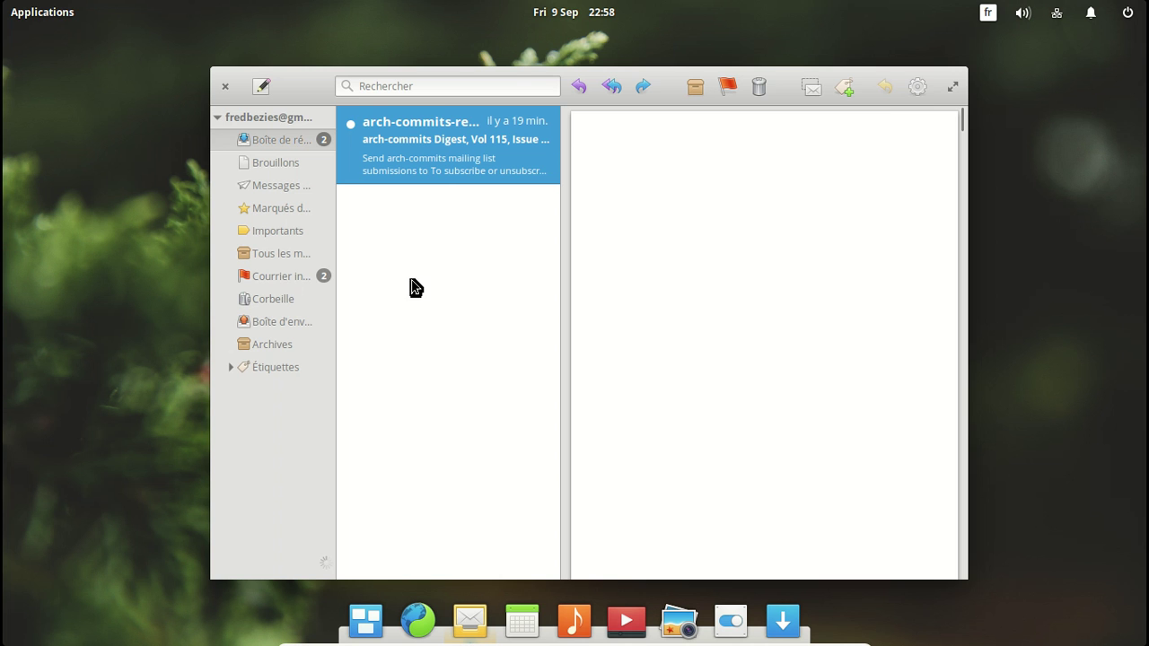
{"action": "key", "text": "ctrl+q"}
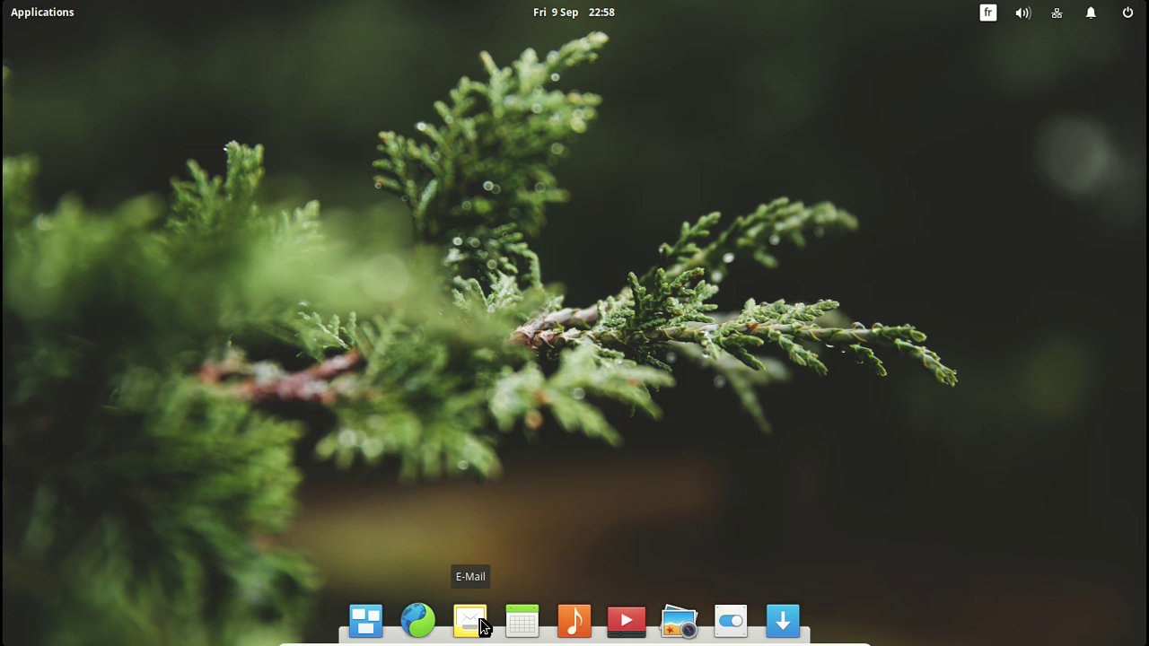
Step: Reopen Mail, delete two conversations from the junk folder, and return to the inbox
{"action": "left_click", "coordinate": [481, 619]}
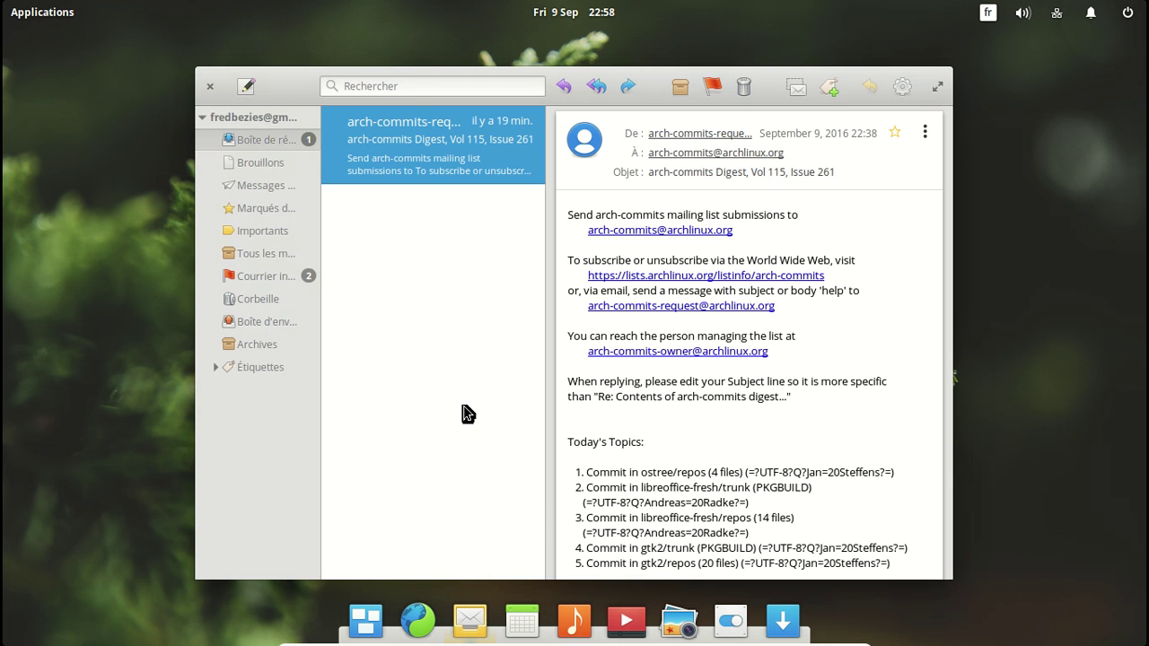
{"action": "left_click", "coordinate": [267, 280]}
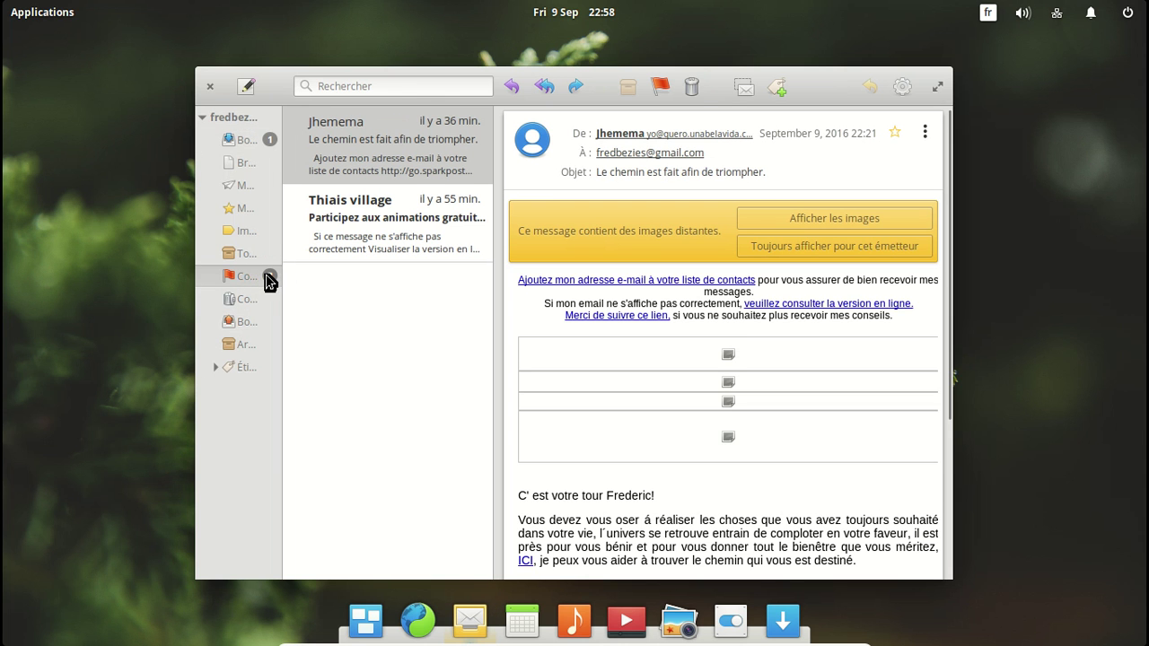
{"action": "left_click", "coordinate": [695, 87]}
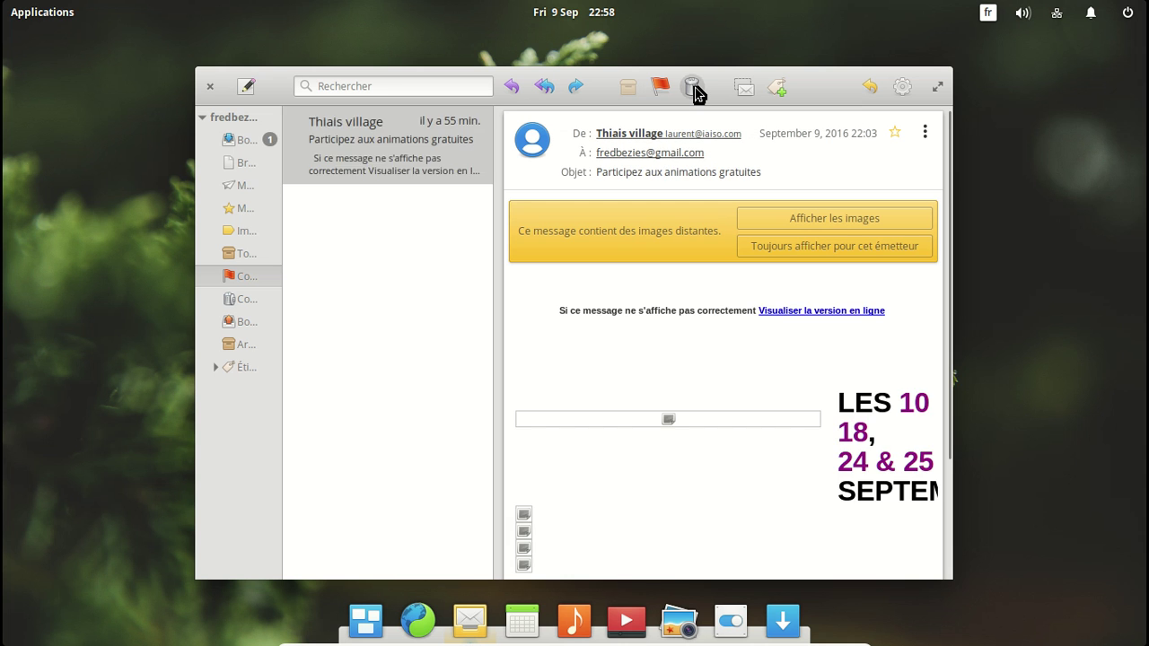
{"action": "left_click", "coordinate": [695, 87]}
{"action": "left_click", "coordinate": [247, 137]}
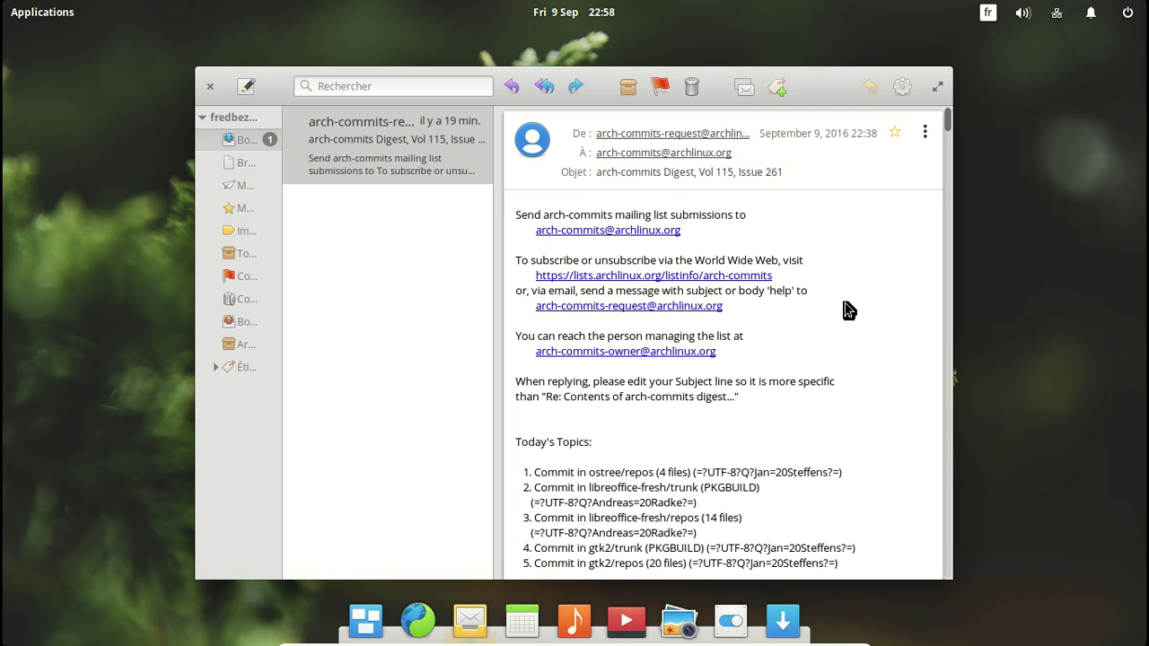
{"action": "scroll", "coordinate": [845, 302], "scroll_direction": "down", "scroll_amount": 3}
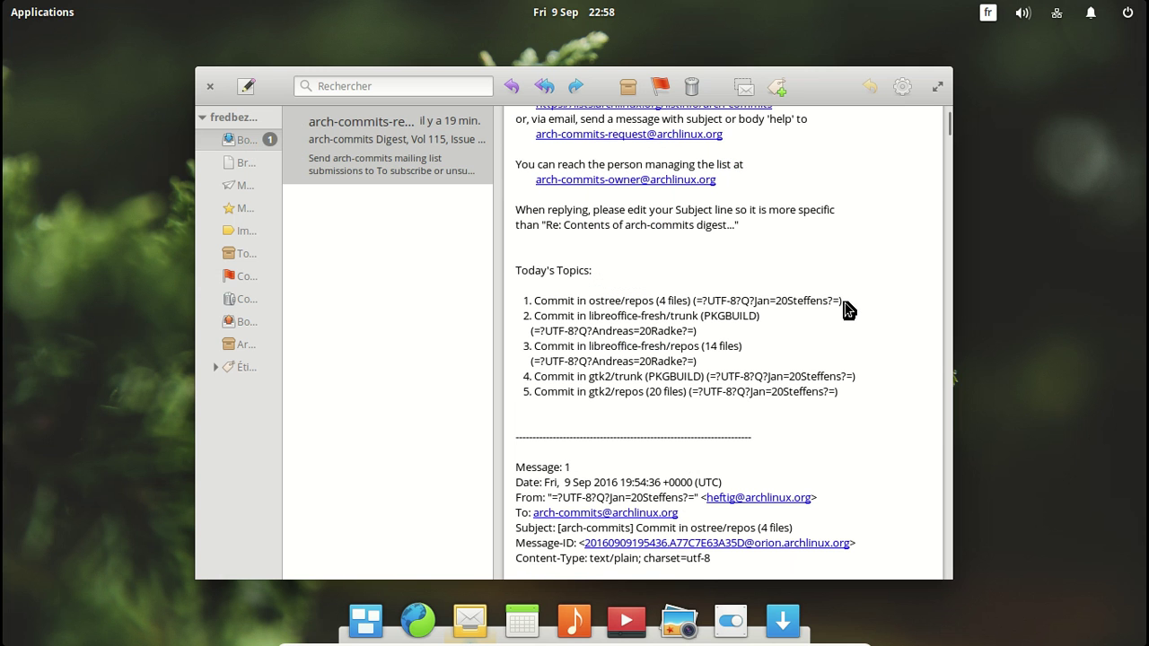
Step: Look at Mail's Préférences and Comptes from the gear menu, cancelling without adding an account
{"action": "left_click", "coordinate": [905, 87]}
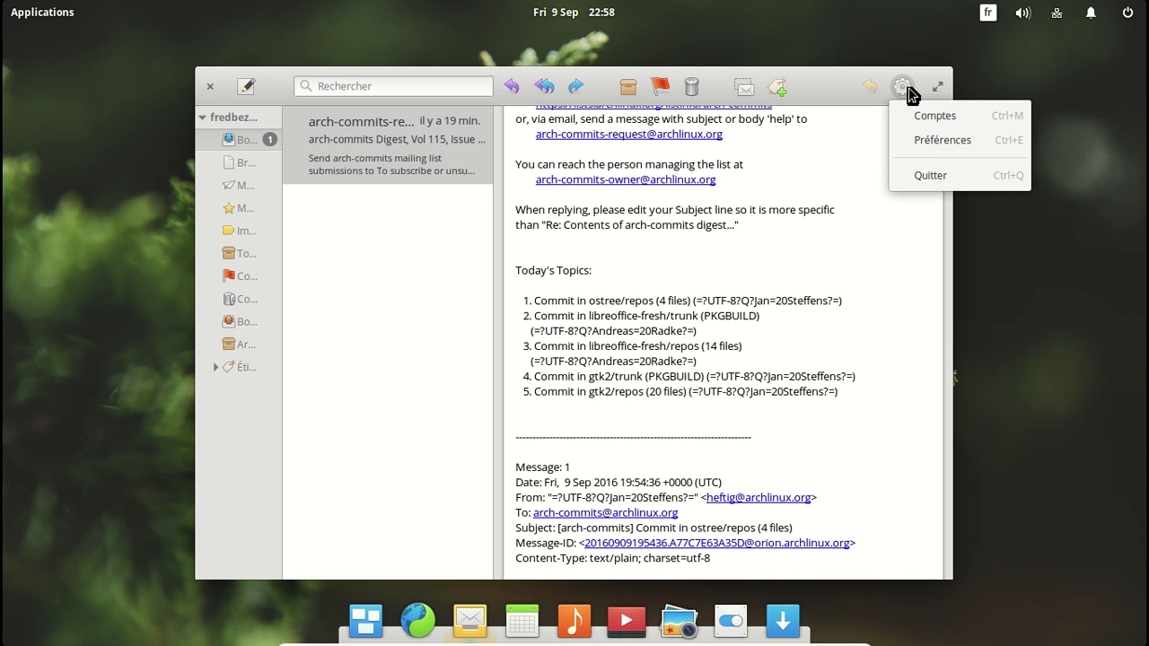
{"action": "left_click", "coordinate": [926, 149]}
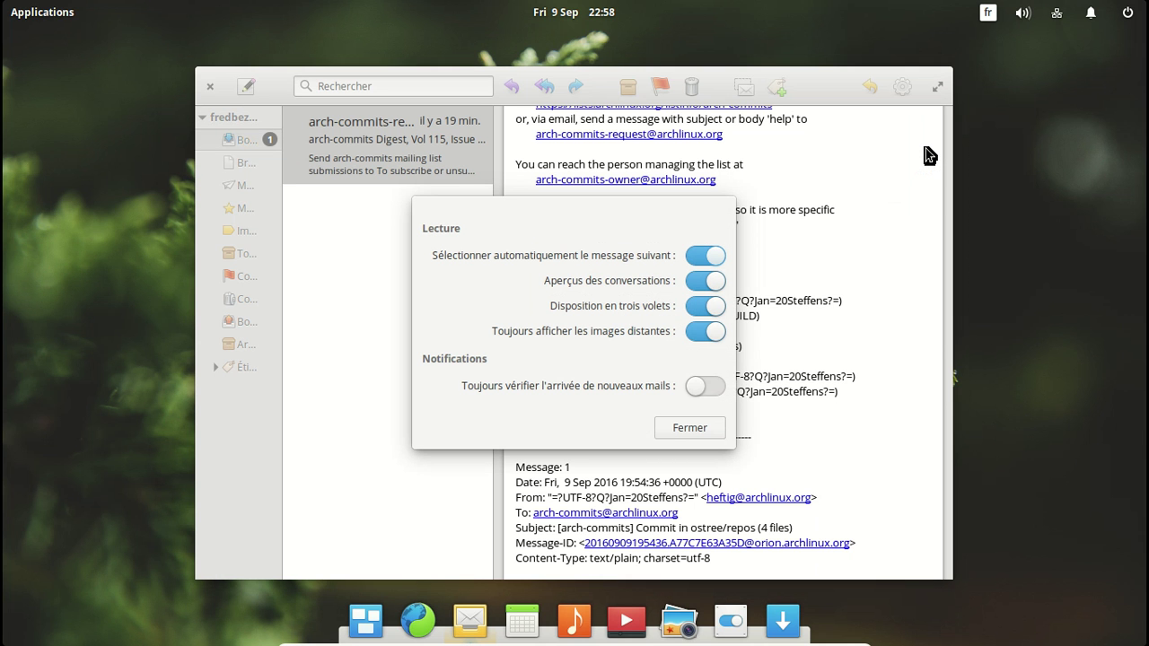
{"action": "left_click", "coordinate": [690, 428]}
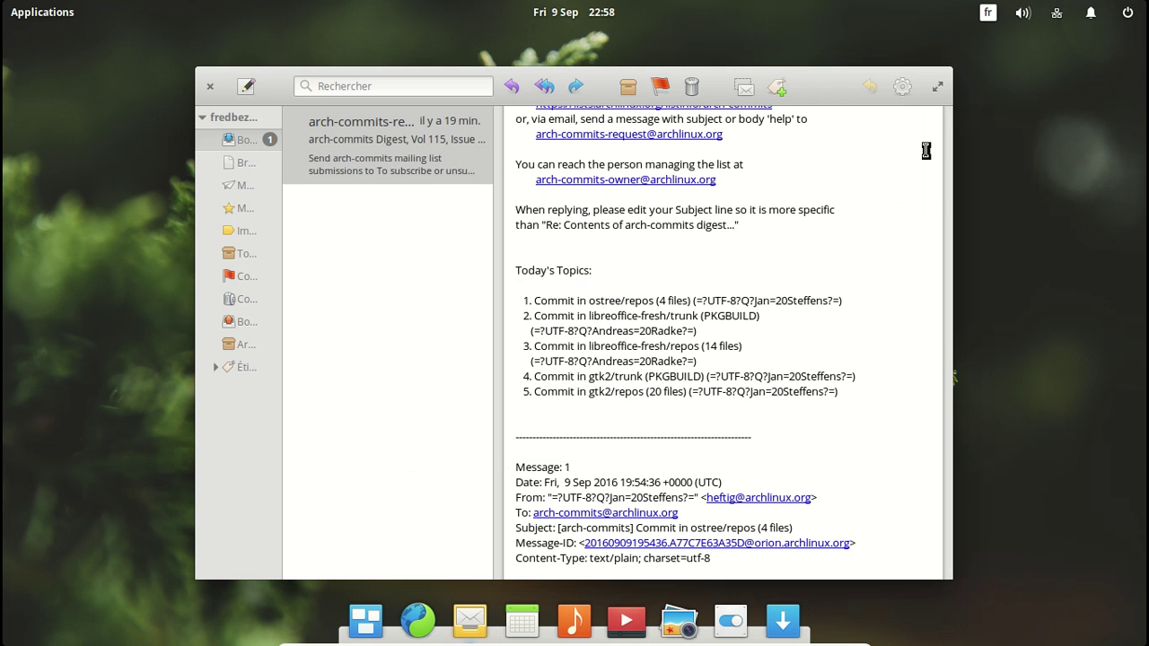
{"action": "left_click", "coordinate": [902, 87]}
{"action": "left_click", "coordinate": [900, 120]}
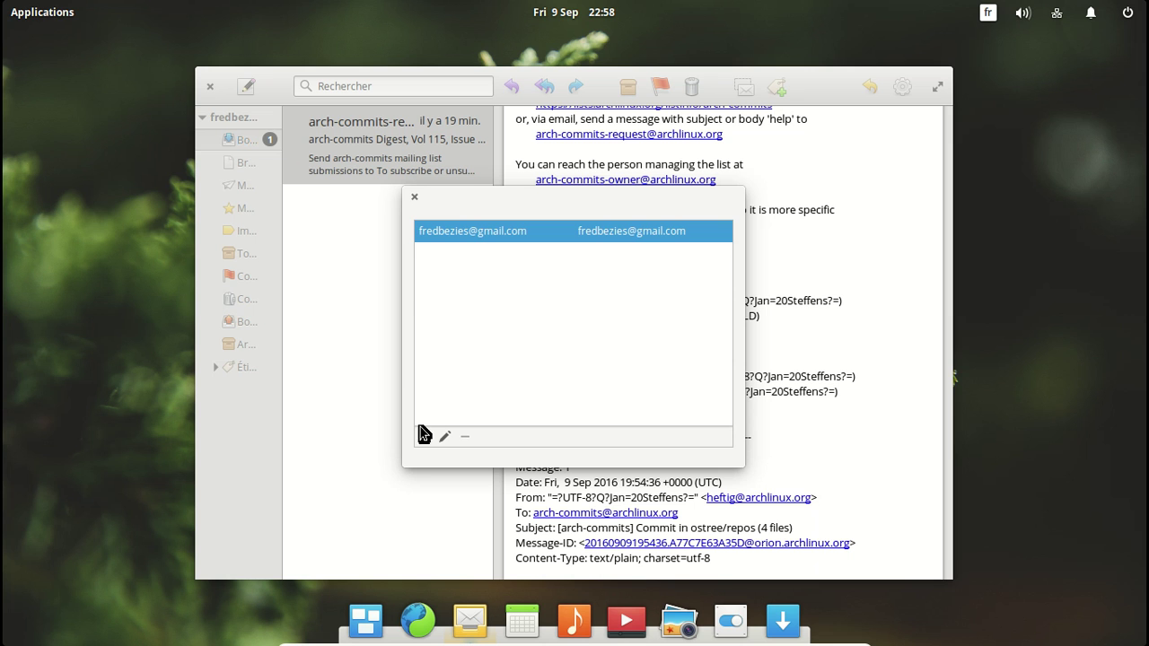
{"action": "left_click", "coordinate": [424, 438]}
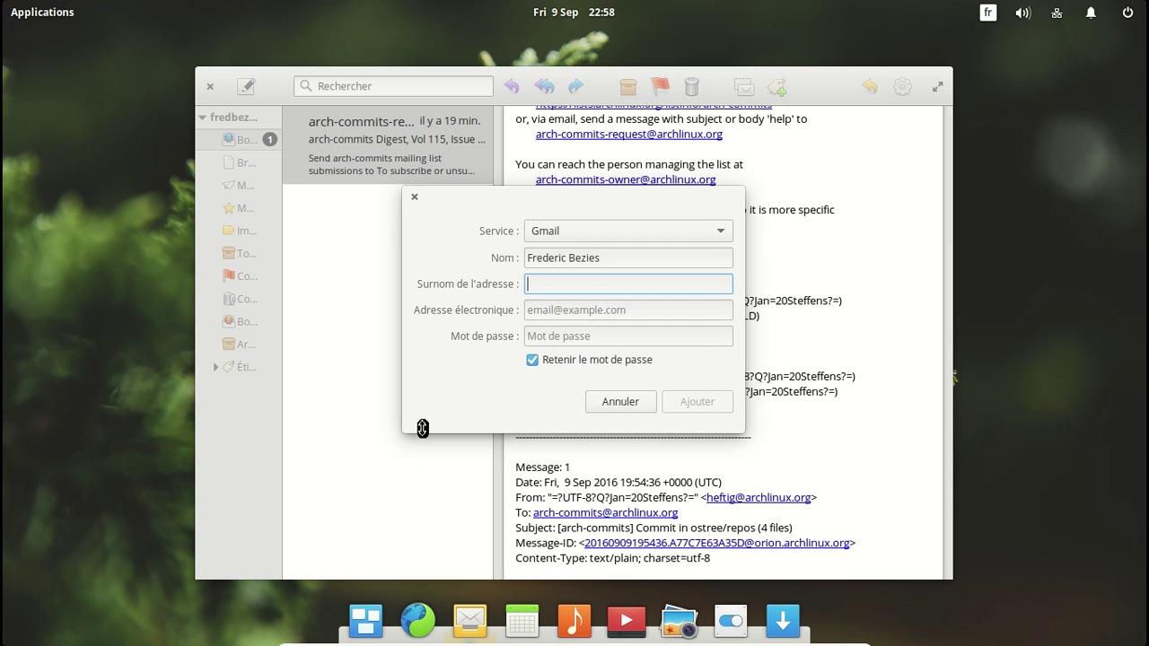
{"action": "key", "text": "Escape"}
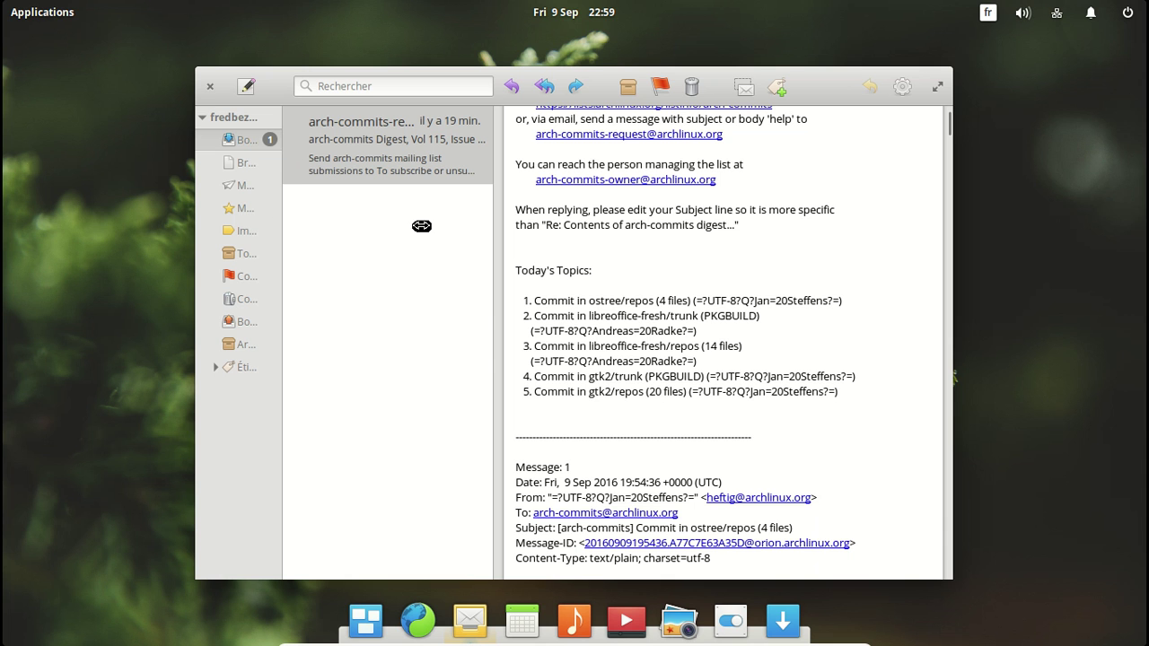
Step: Widen the mail window, delete the arch-commits digest, and close Mail
{"action": "left_click_drag", "start_coordinate": [195, 242], "coordinate": [77, 239]}
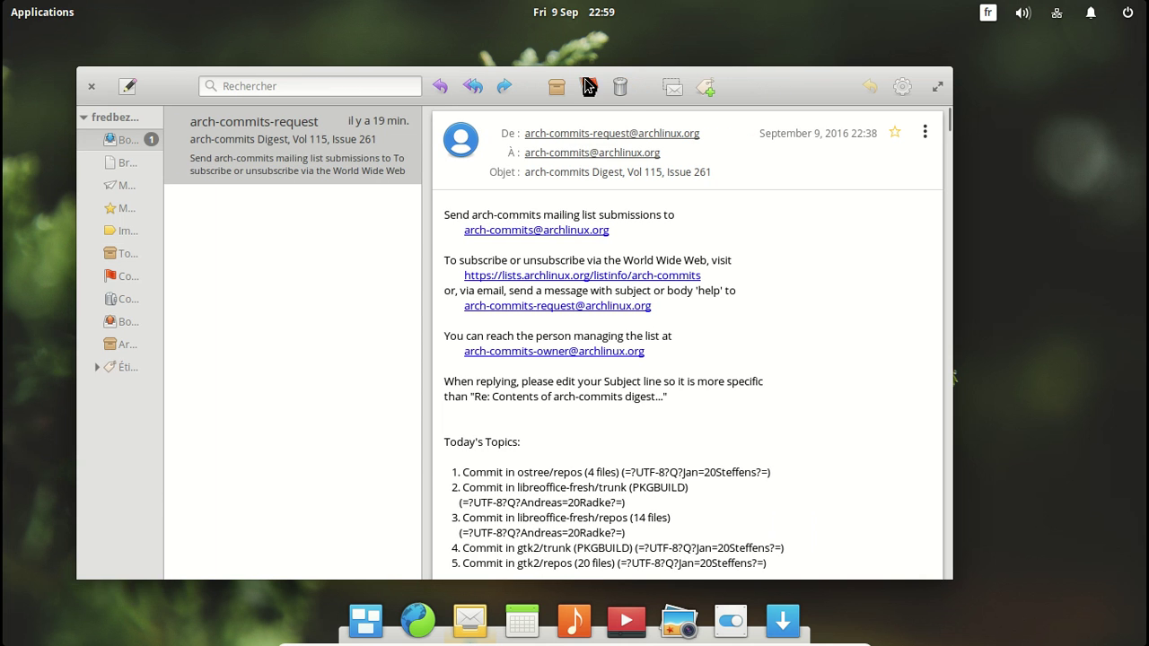
{"action": "left_click", "coordinate": [624, 89]}
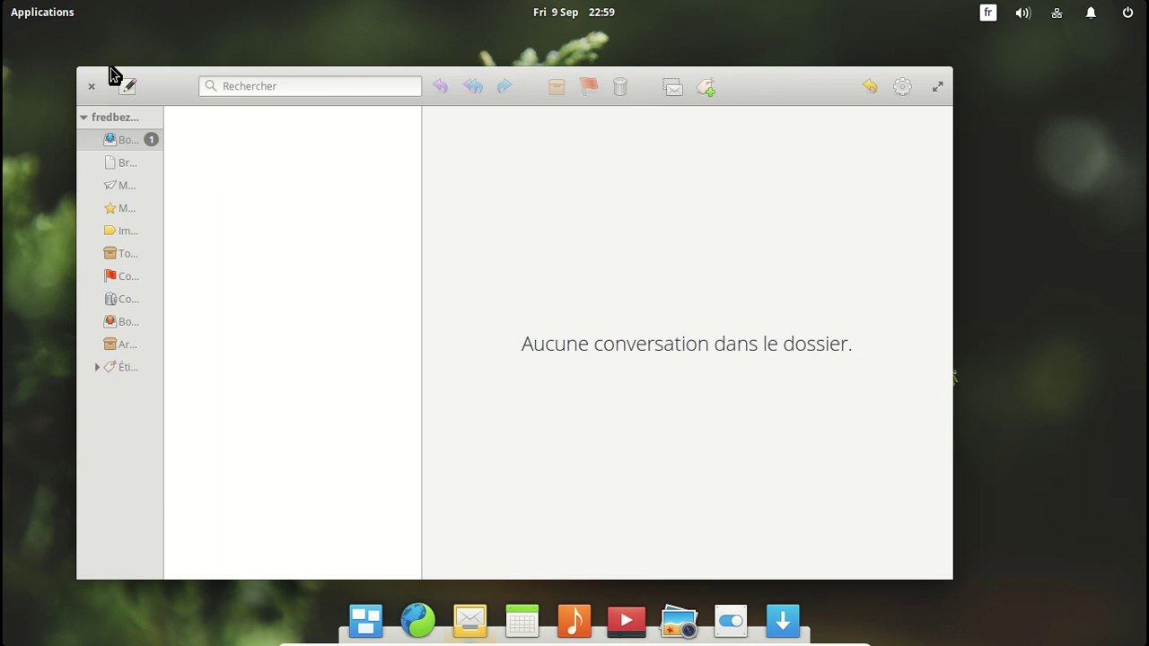
{"action": "left_click", "coordinate": [90, 87]}
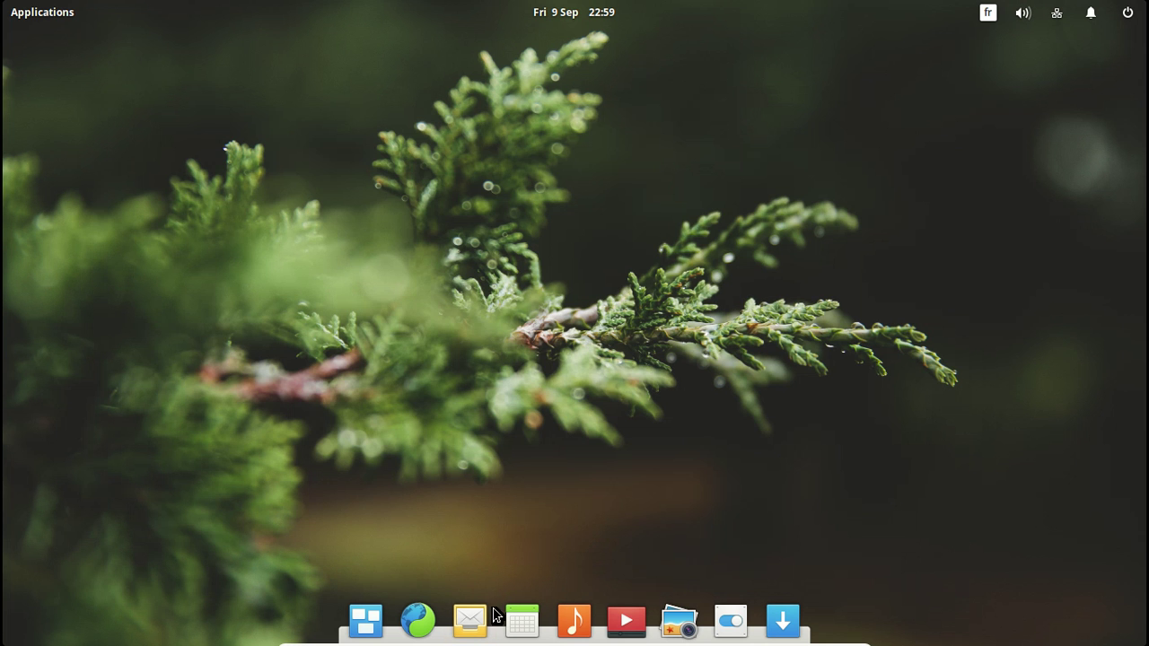
{"action": "left_click", "coordinate": [521, 620]}
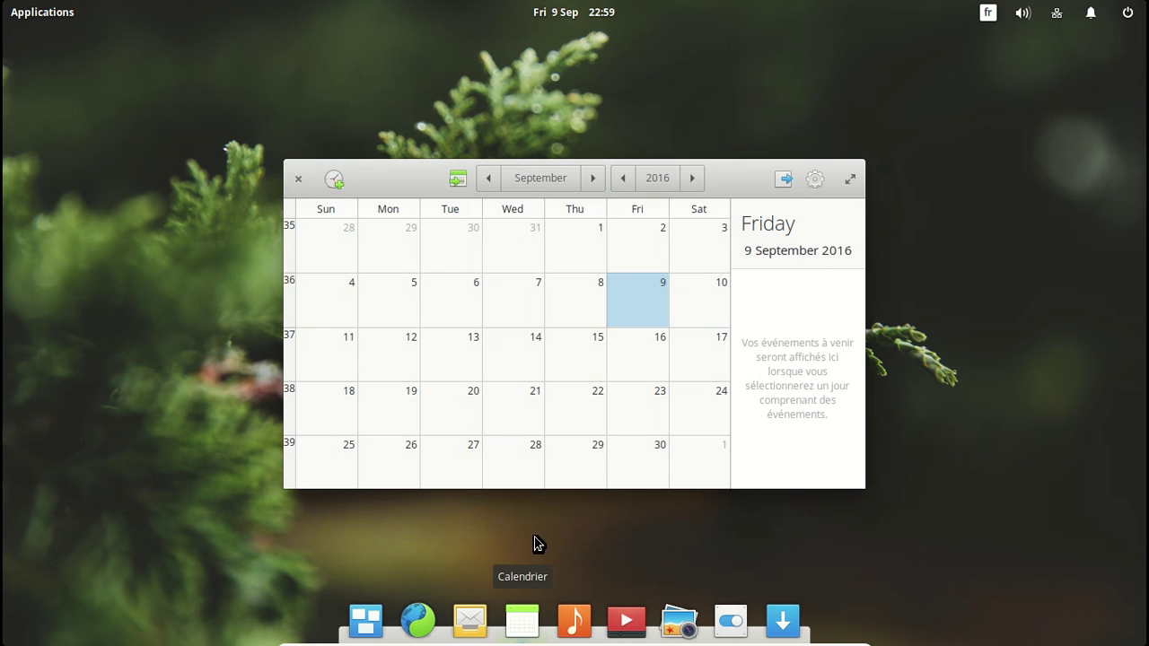
{"action": "left_click", "coordinate": [817, 182]}
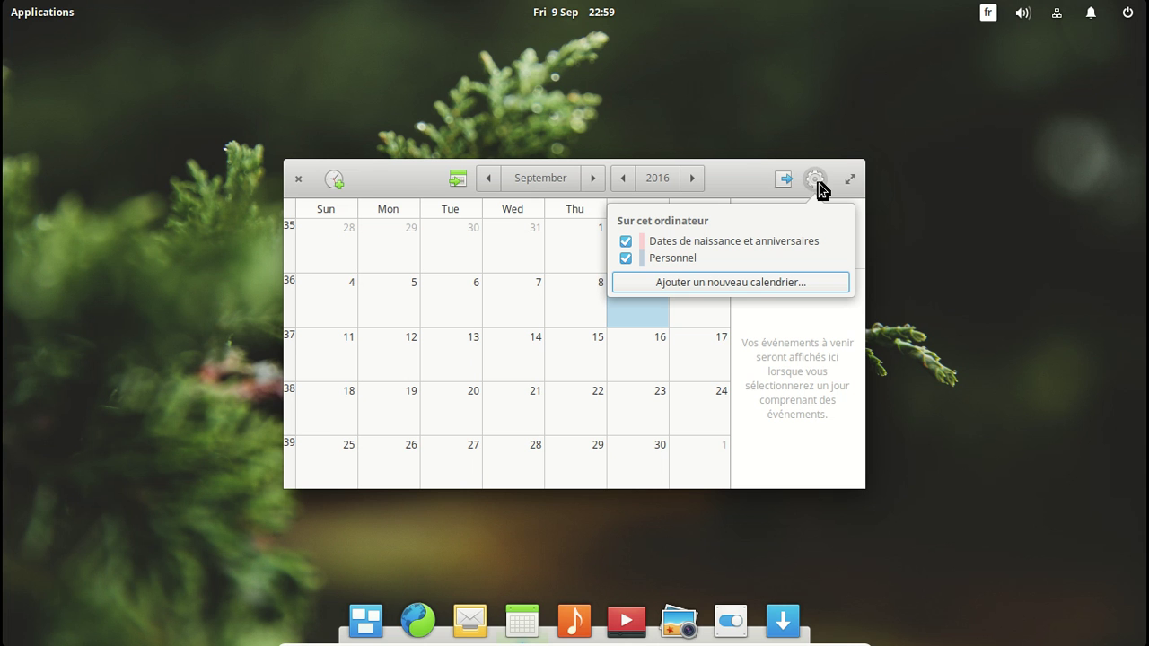
{"action": "left_click", "coordinate": [778, 283]}
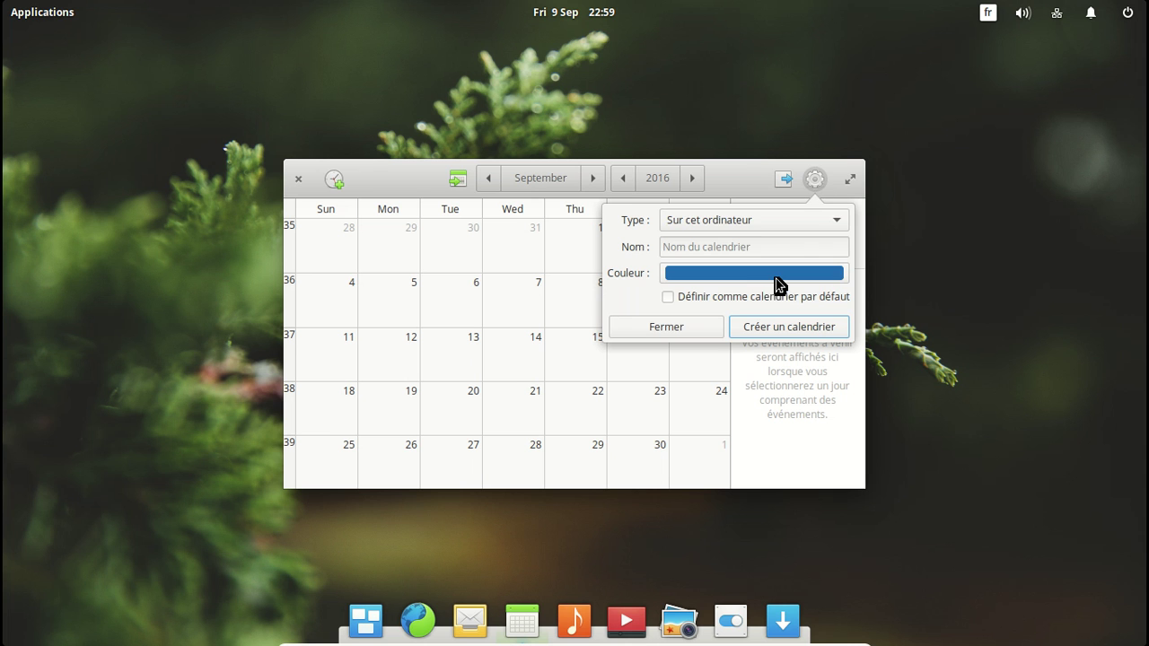
{"action": "left_click", "coordinate": [757, 228]}
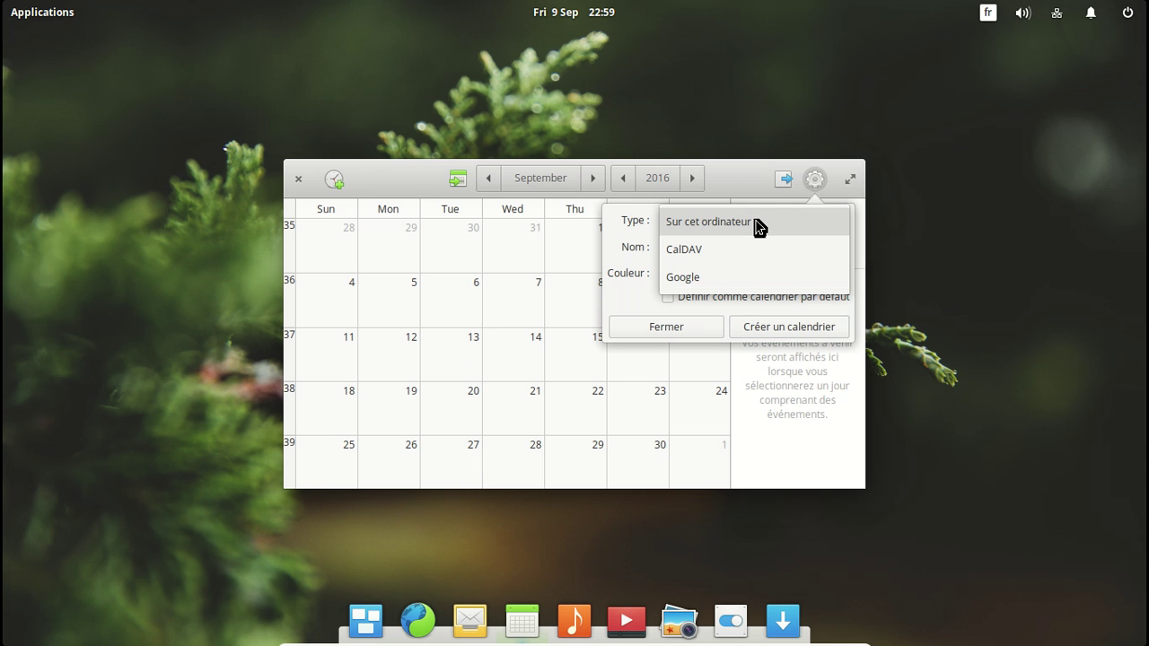
{"action": "left_click", "coordinate": [757, 225]}
{"action": "key", "text": "Escape"}
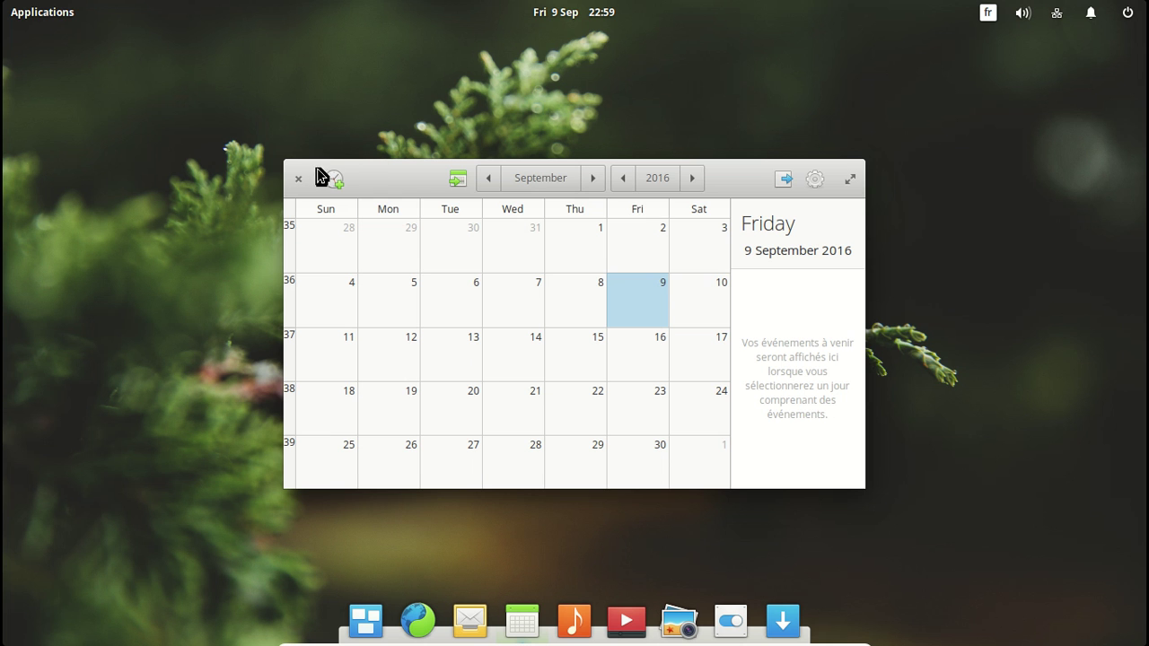
{"action": "left_click", "coordinate": [300, 179]}
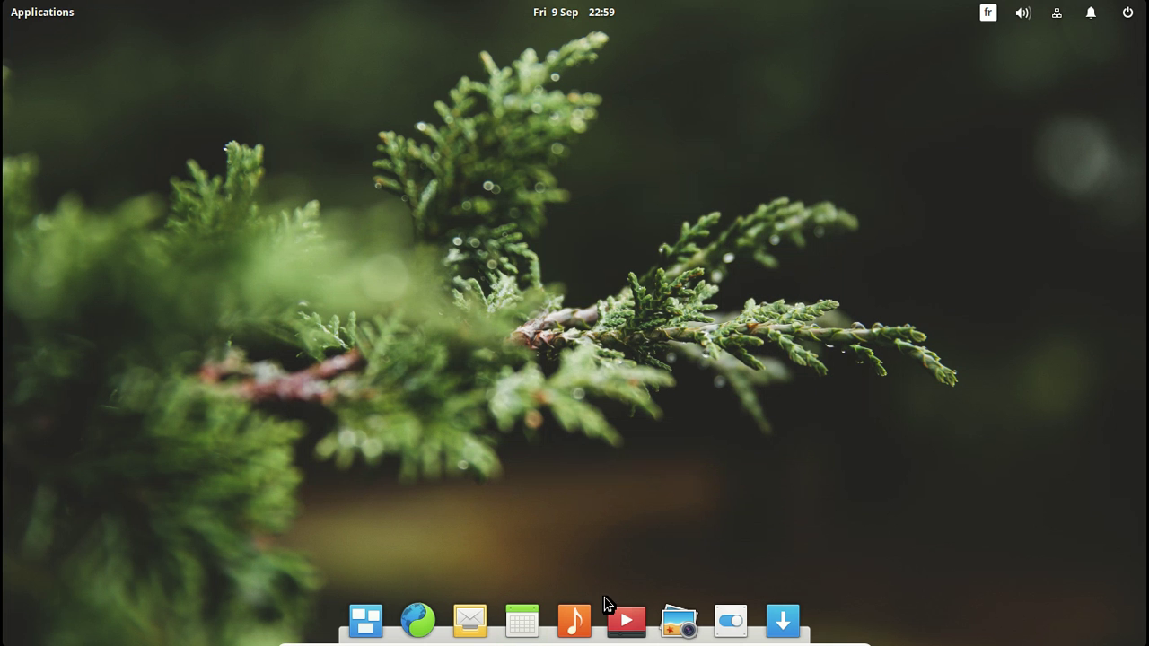
{"action": "left_click", "coordinate": [628, 617]}
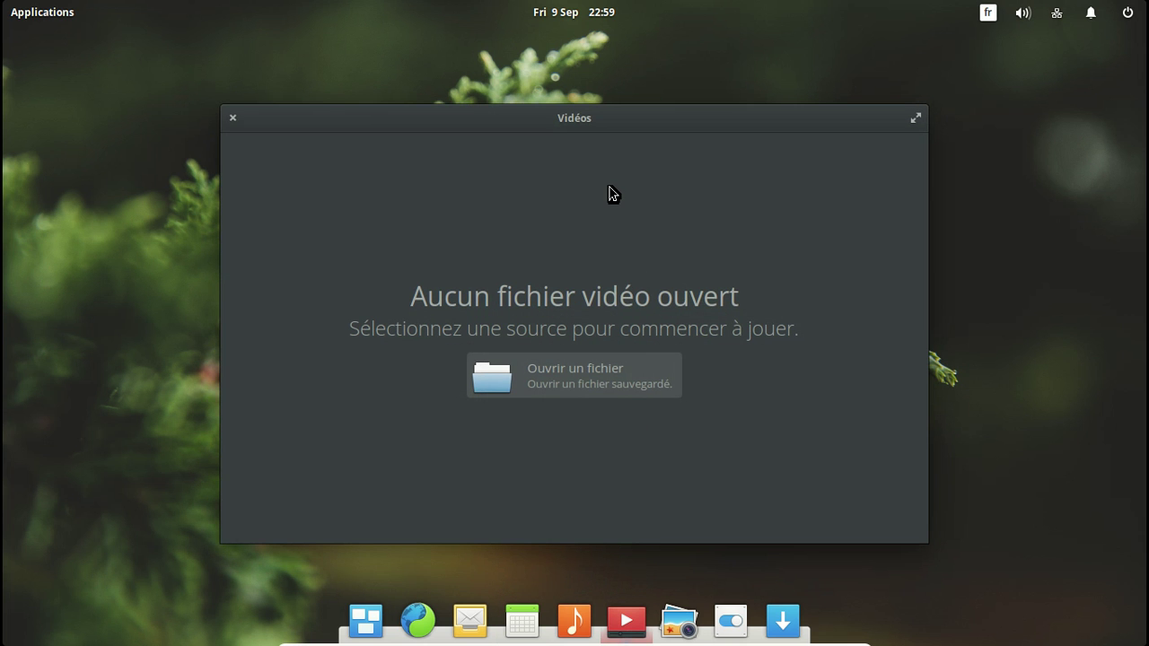
{"action": "left_click", "coordinate": [573, 376]}
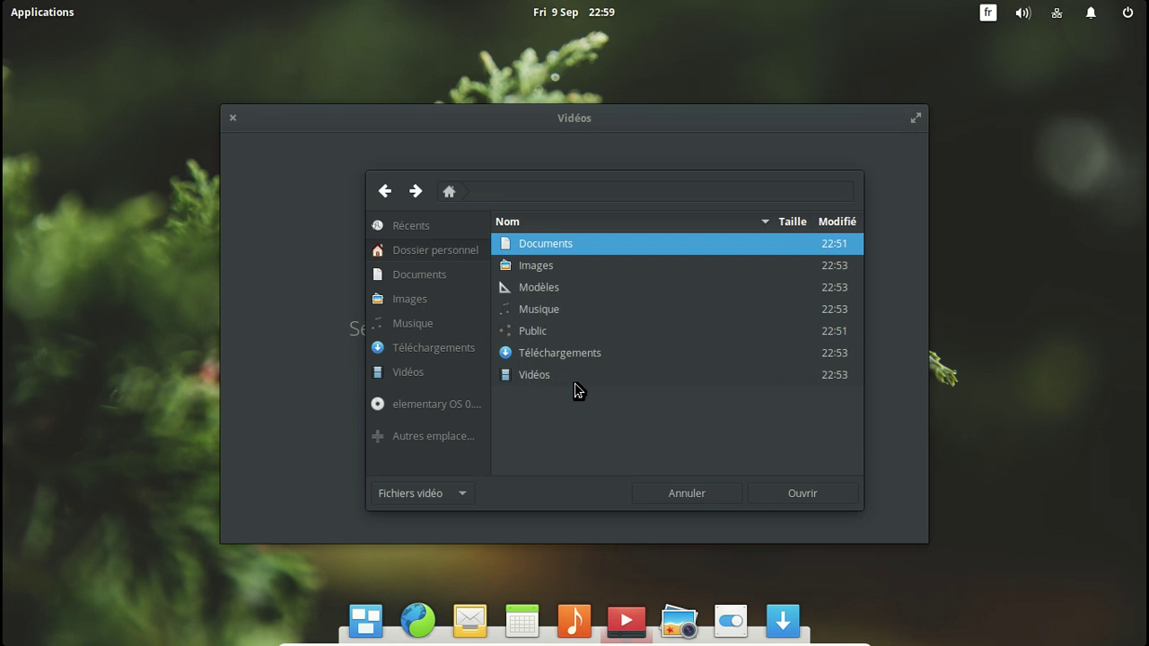
{"action": "left_click", "coordinate": [683, 494]}
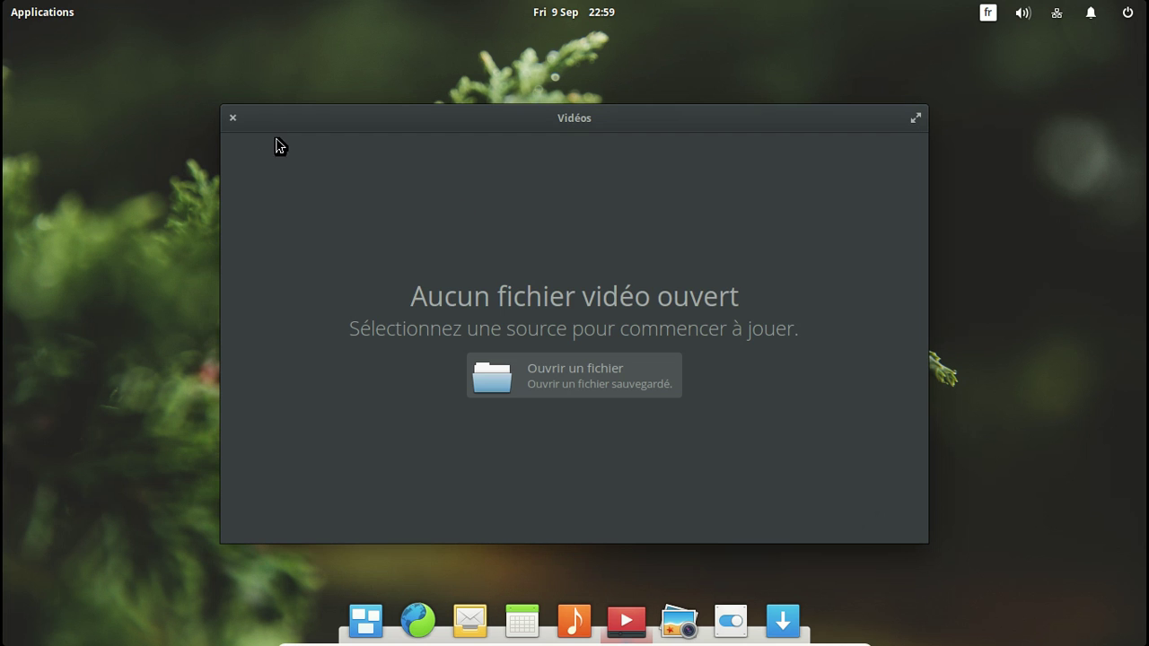
{"action": "left_click", "coordinate": [233, 121]}
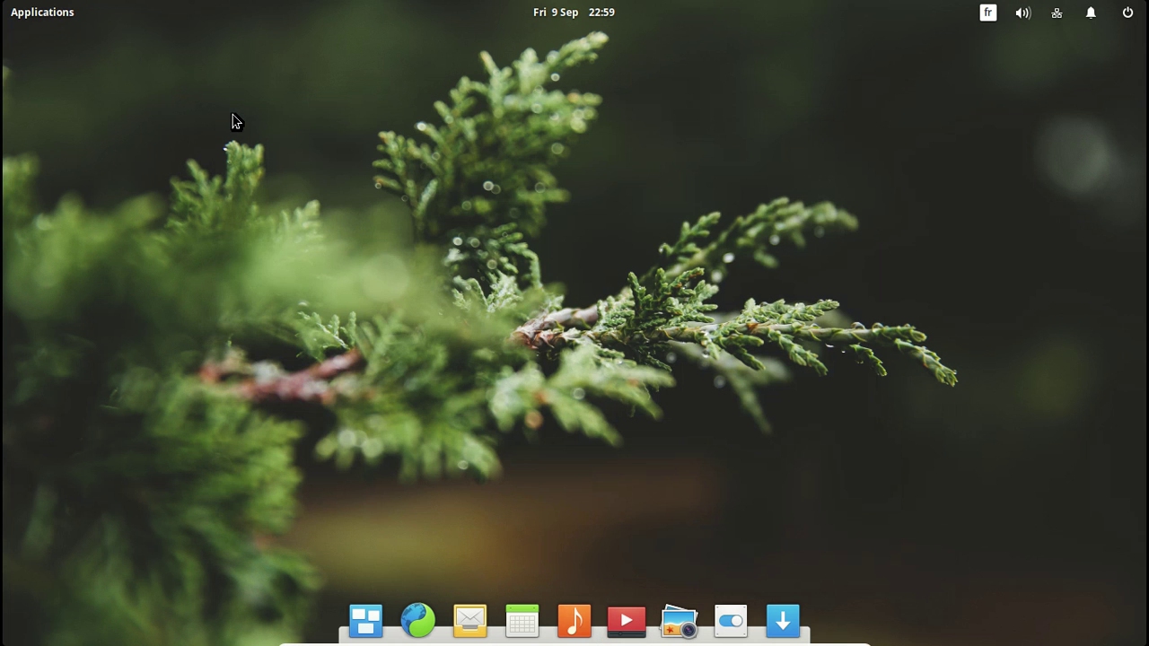
{"action": "left_click", "coordinate": [682, 633]}
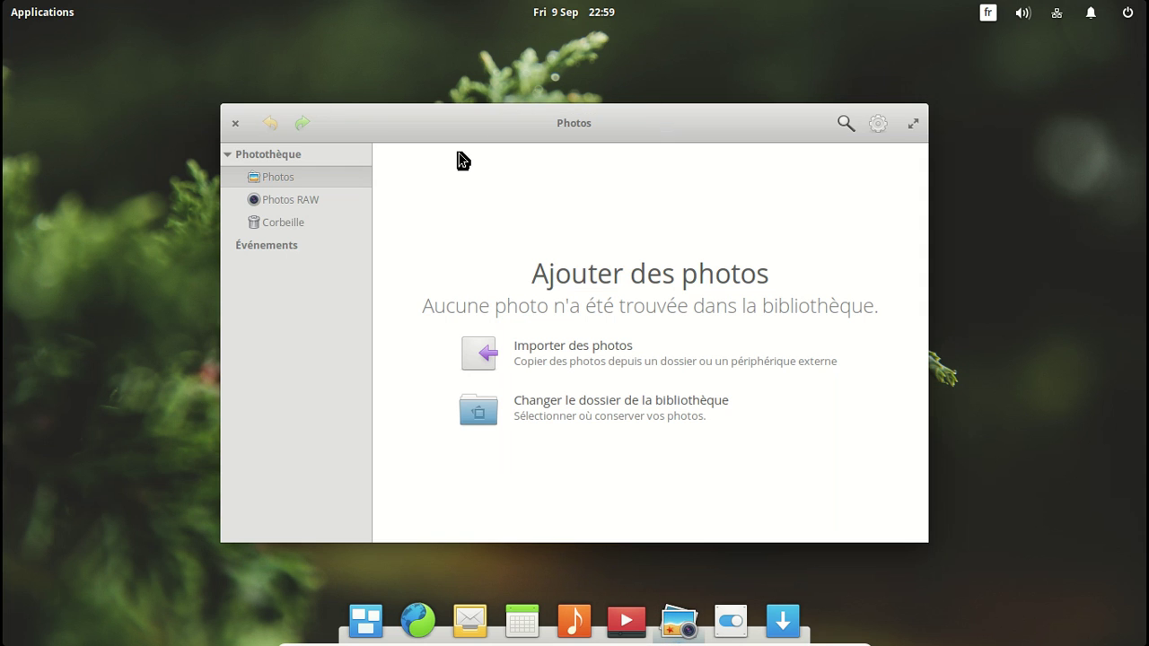
{"action": "left_click", "coordinate": [884, 125]}
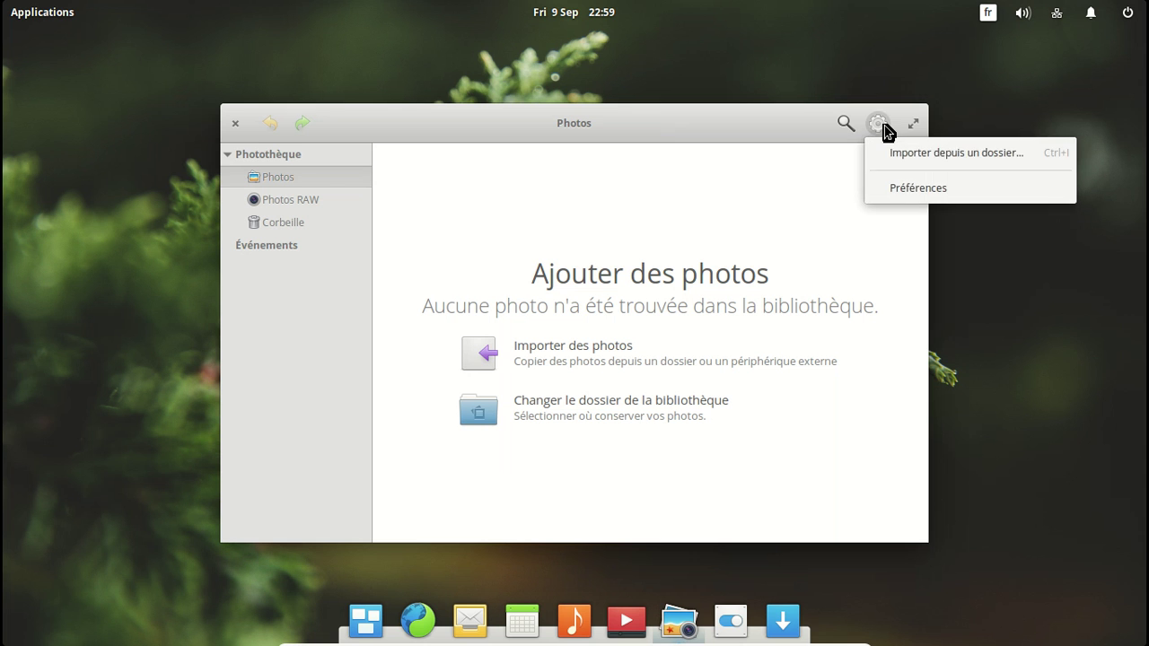
{"action": "left_click", "coordinate": [903, 188]}
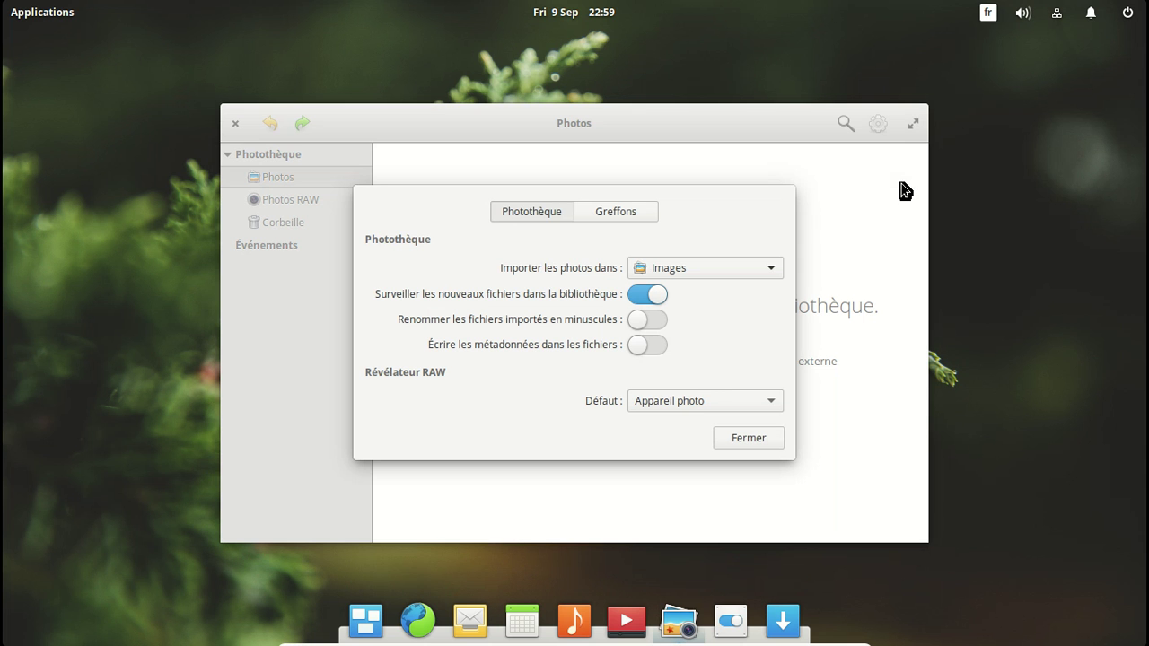
{"action": "left_click", "coordinate": [623, 214]}
{"action": "left_click", "coordinate": [557, 212]}
{"action": "left_click", "coordinate": [749, 438]}
{"action": "left_click", "coordinate": [236, 124]}
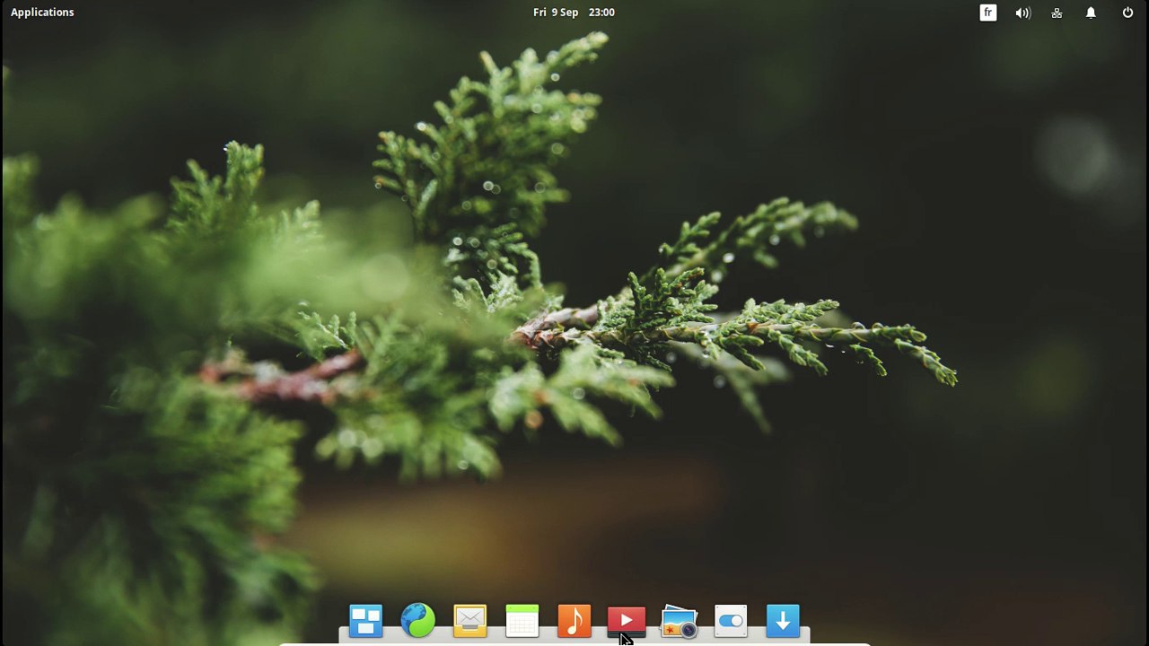
{"action": "left_click", "coordinate": [718, 629]}
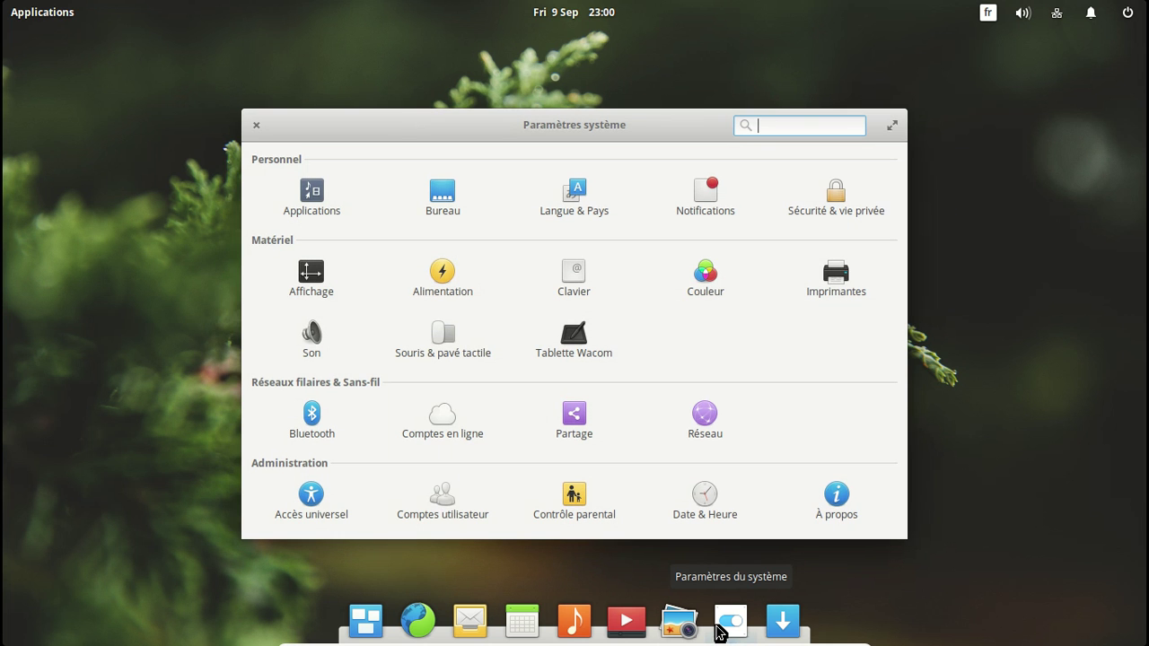
{"action": "left_click", "coordinate": [845, 495]}
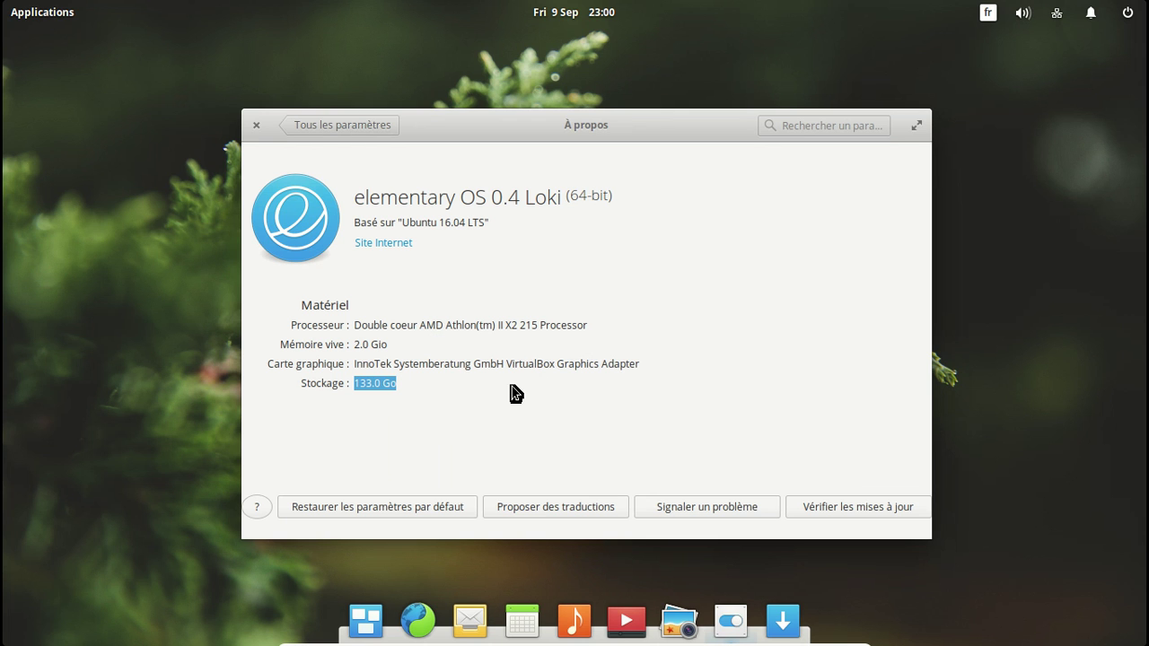
{"action": "left_click", "coordinate": [306, 132]}
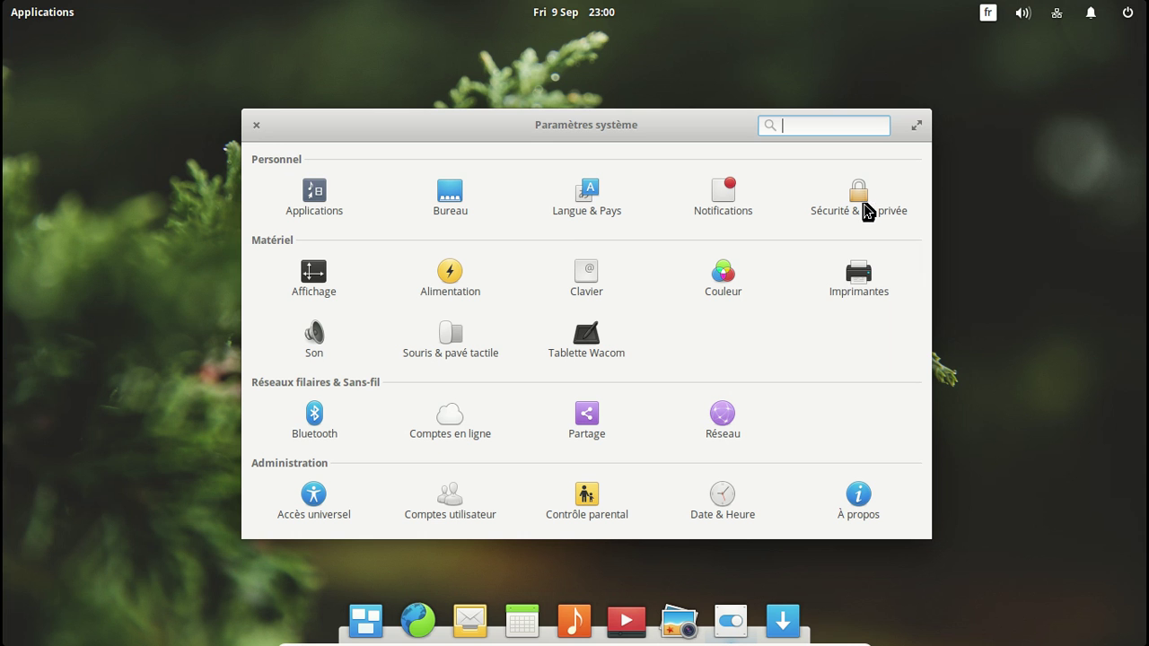
{"action": "left_click", "coordinate": [325, 190]}
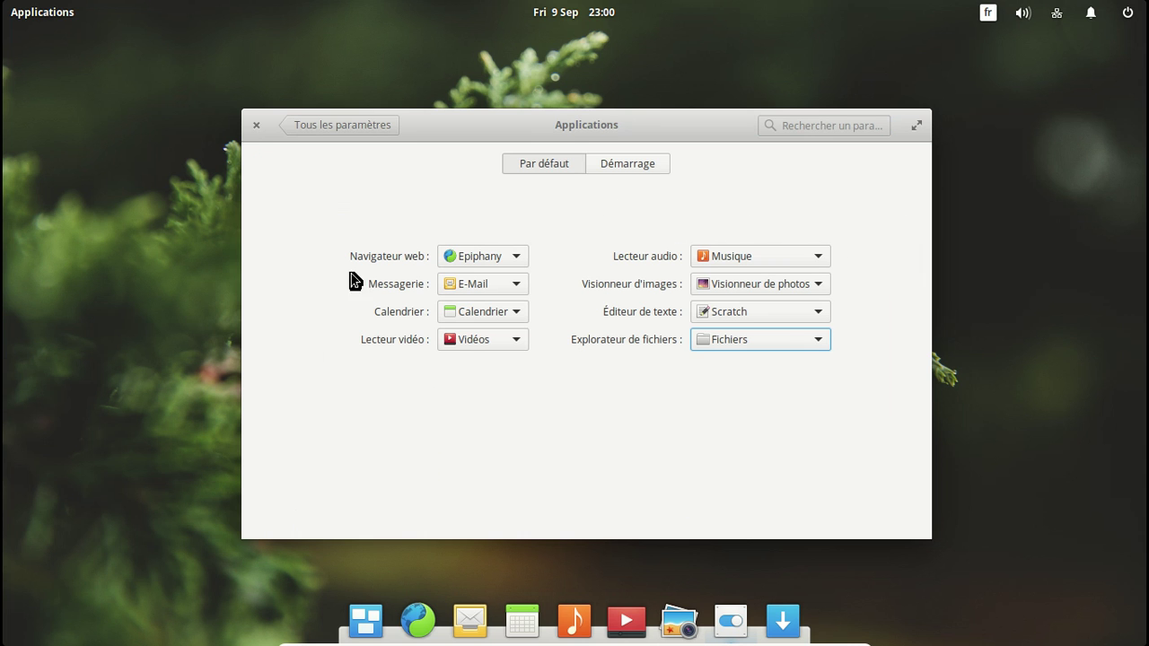
{"action": "left_click", "coordinate": [616, 171]}
{"action": "left_click", "coordinate": [304, 128]}
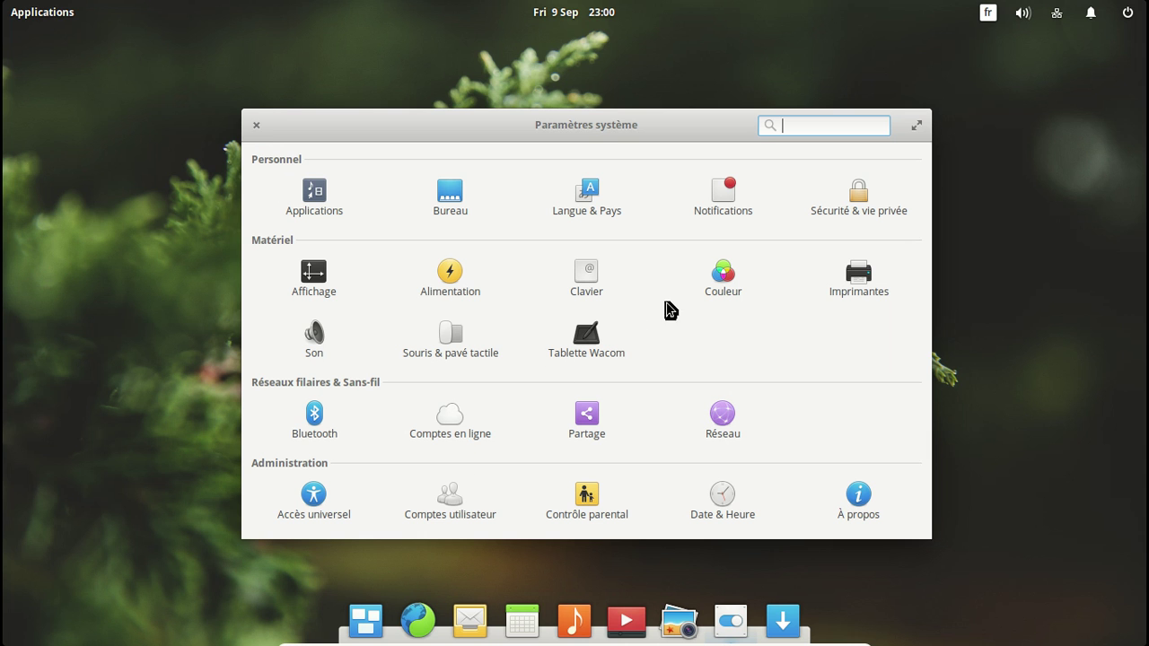
{"action": "left_click", "coordinate": [257, 127]}
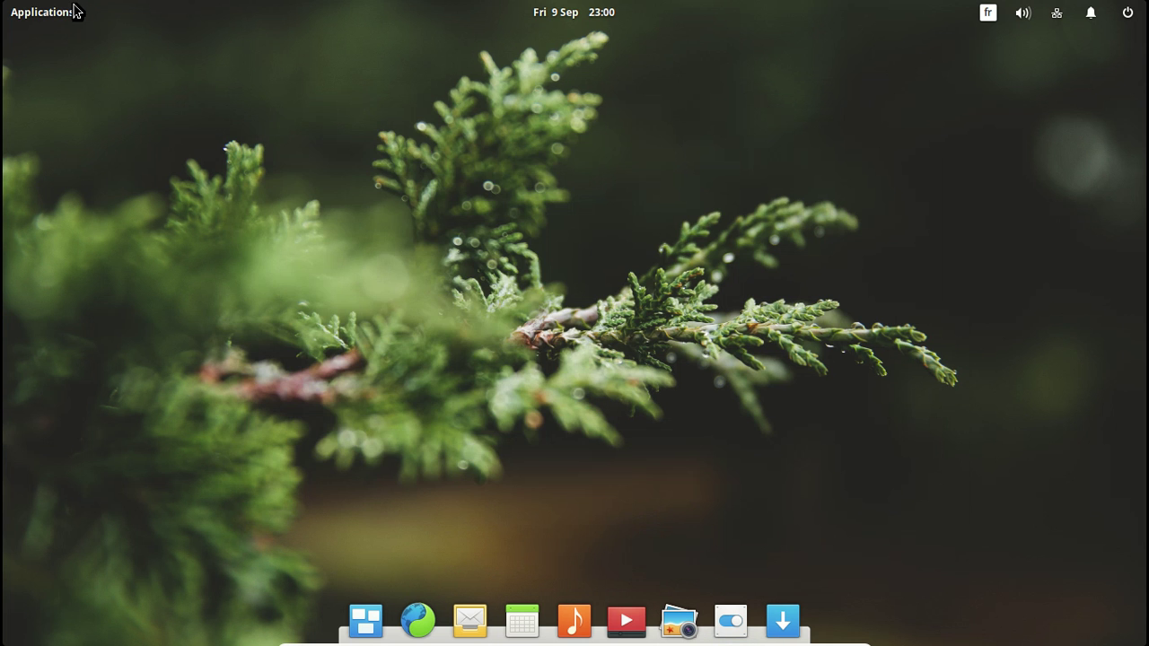
Step: Launch Scratch from the Applications menu
{"action": "left_click", "coordinate": [74, 10]}
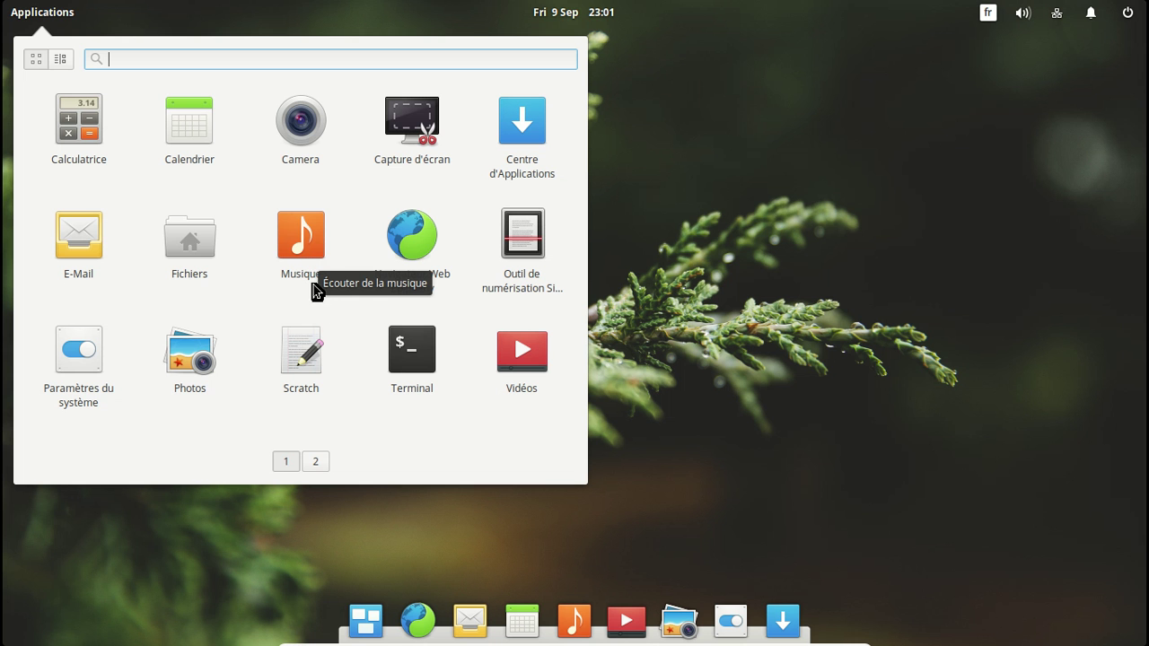
{"action": "left_click", "coordinate": [307, 348]}
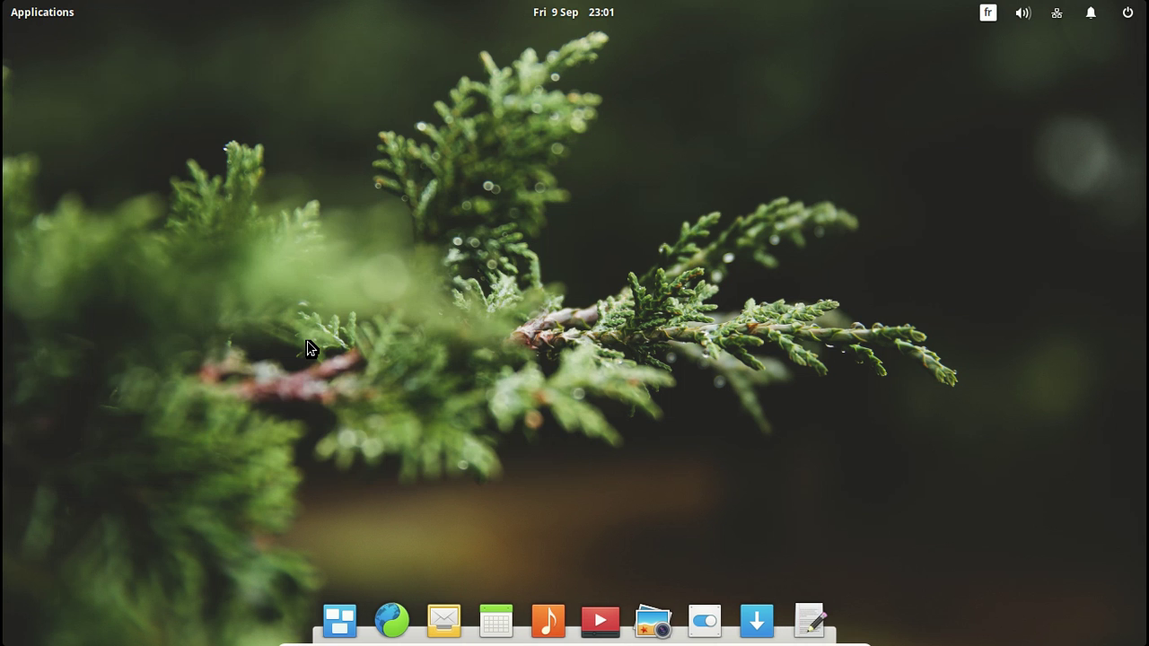
Step: Create a new Scratch document, view the Interface preferences page, then close Scratch
{"action": "left_click_drag", "start_coordinate": [515, 284], "coordinate": [485, 133]}
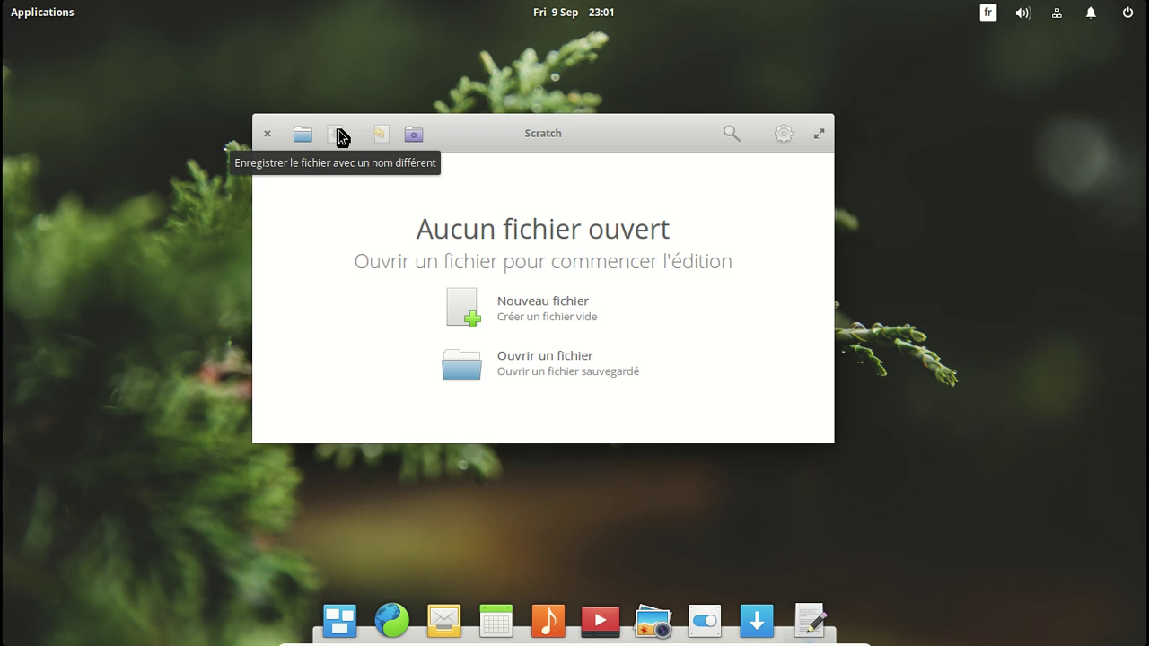
{"action": "left_click", "coordinate": [550, 305]}
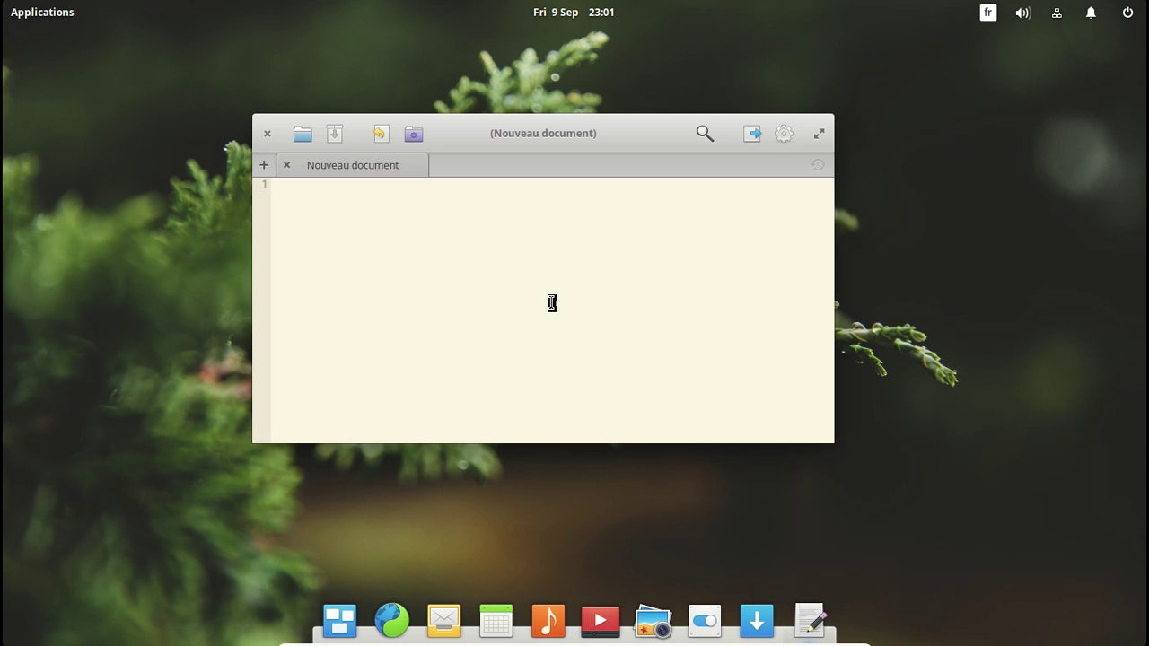
{"action": "left_click", "coordinate": [784, 135]}
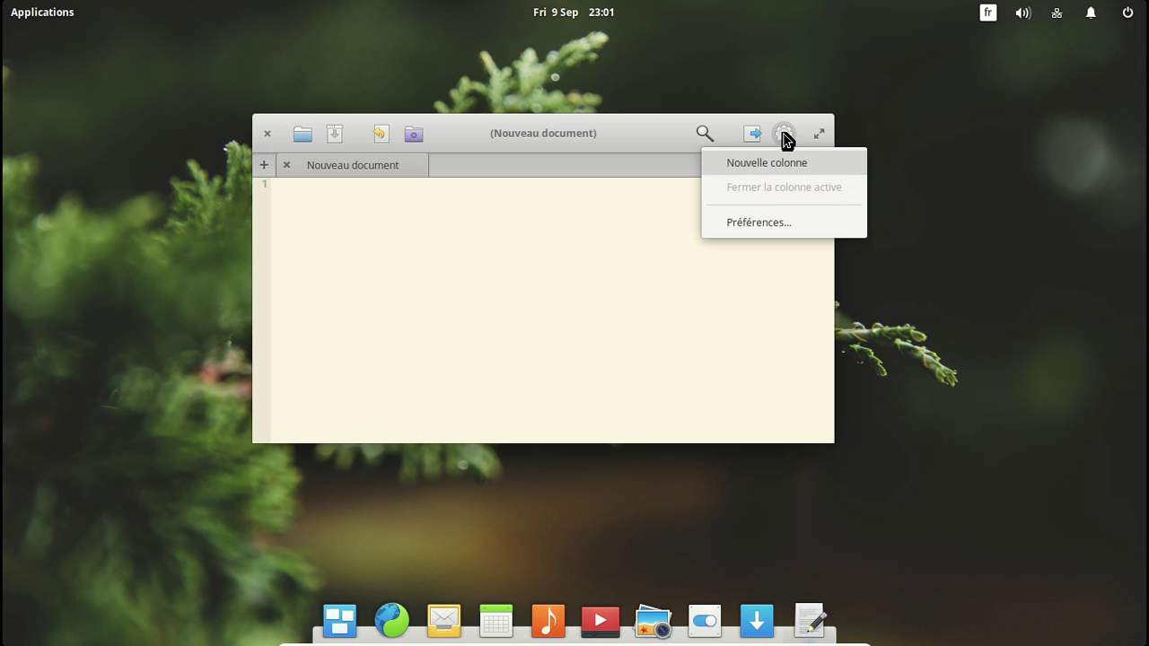
{"action": "left_click", "coordinate": [768, 218]}
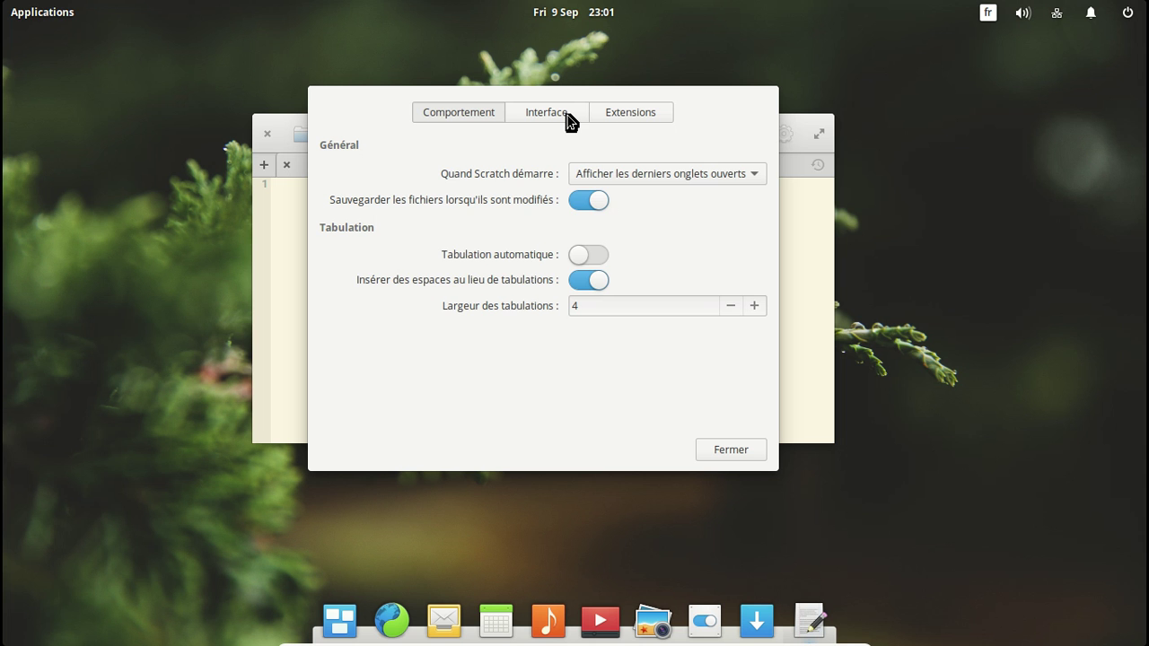
{"action": "left_click", "coordinate": [568, 115]}
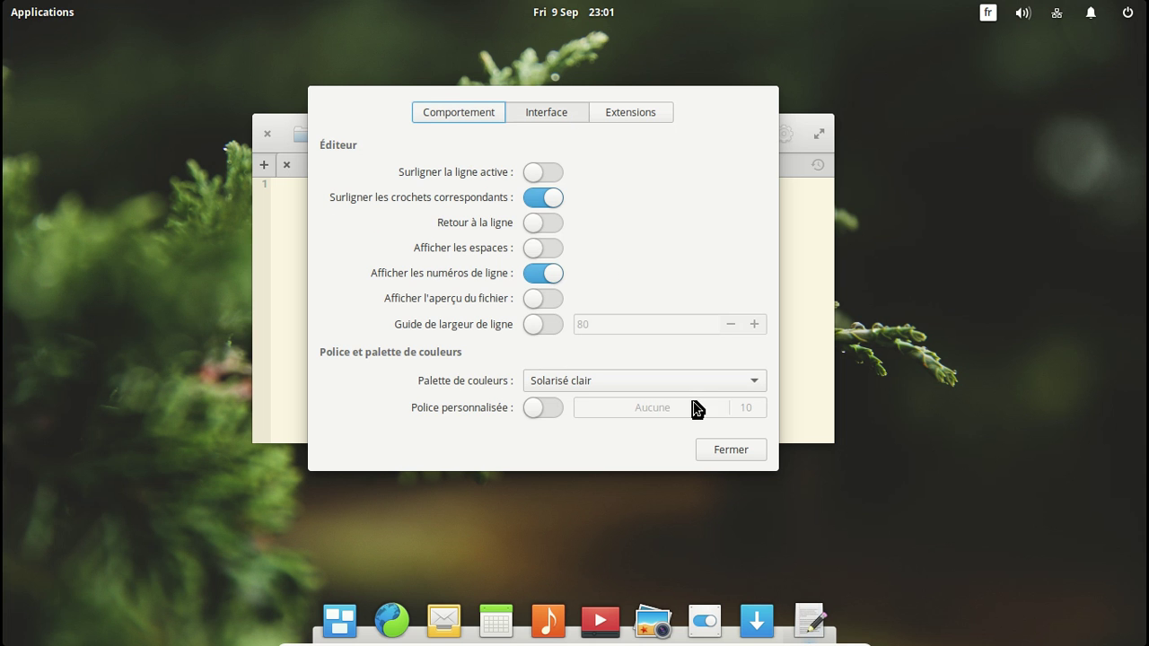
{"action": "left_click", "coordinate": [730, 449]}
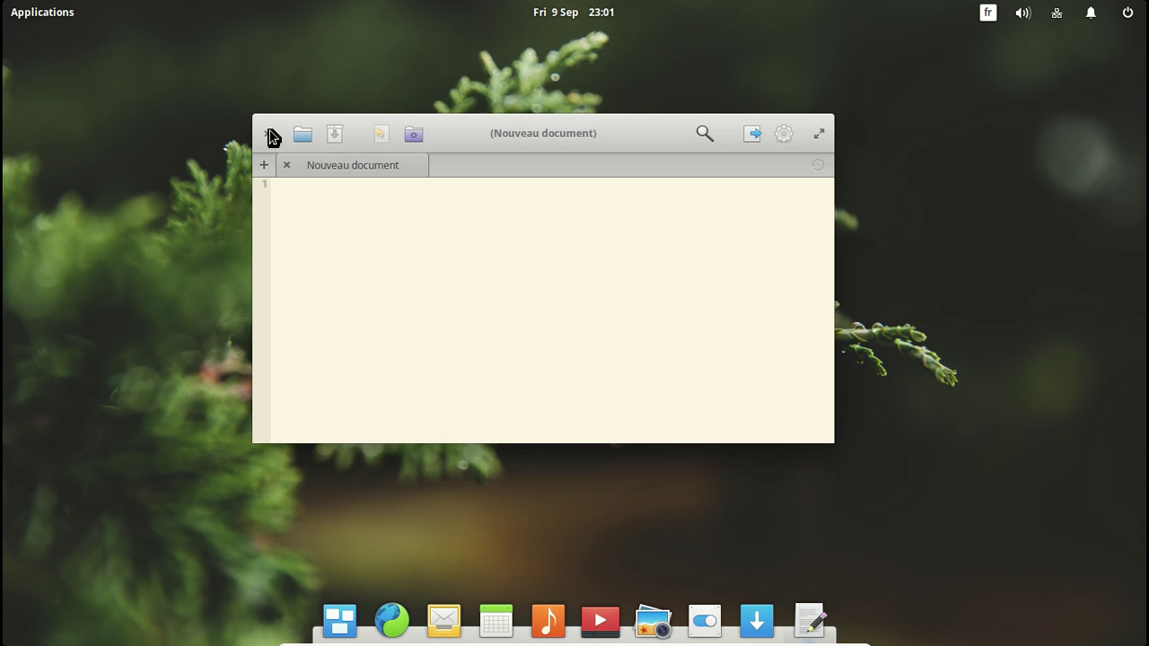
{"action": "left_click", "coordinate": [269, 132]}
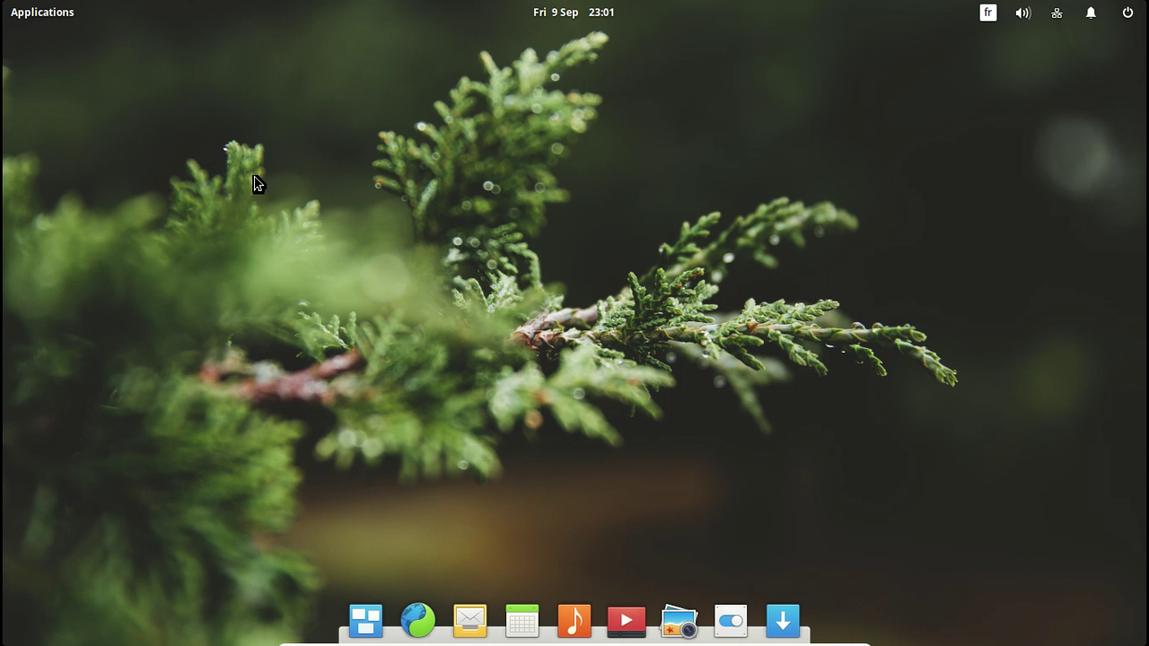
Step: Browse both pages of the Applications launcher, then launch the Centre d'Applications
{"action": "left_click", "coordinate": [13, 18]}
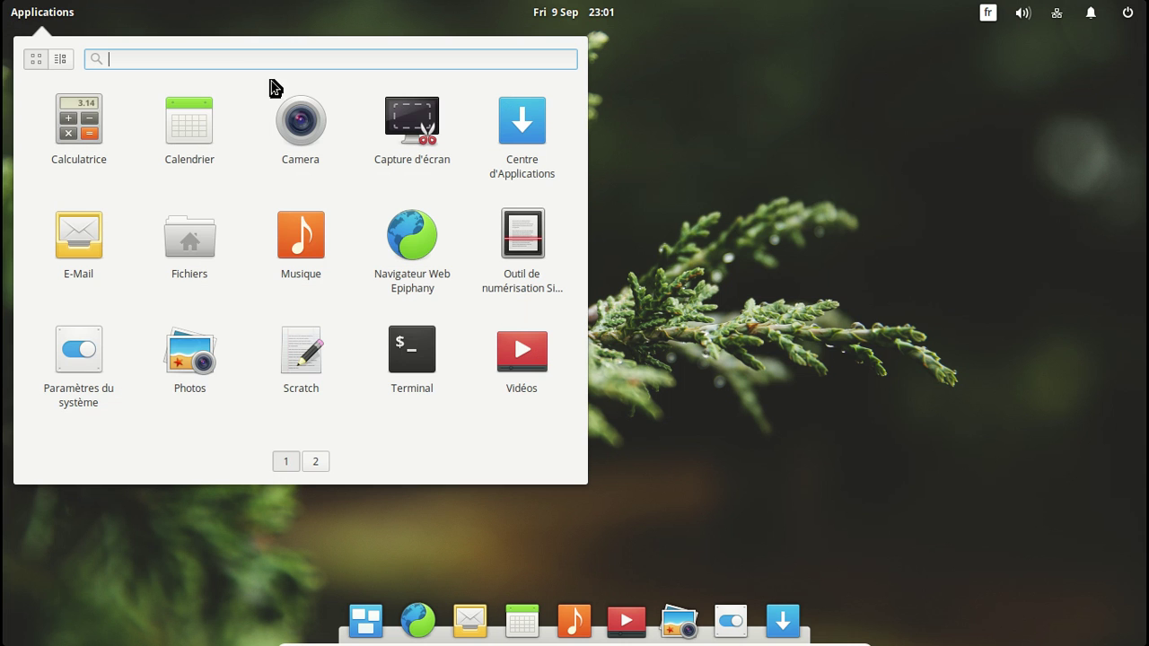
{"action": "left_click", "coordinate": [320, 463]}
{"action": "left_click", "coordinate": [286, 461]}
{"action": "left_click", "coordinate": [523, 135]}
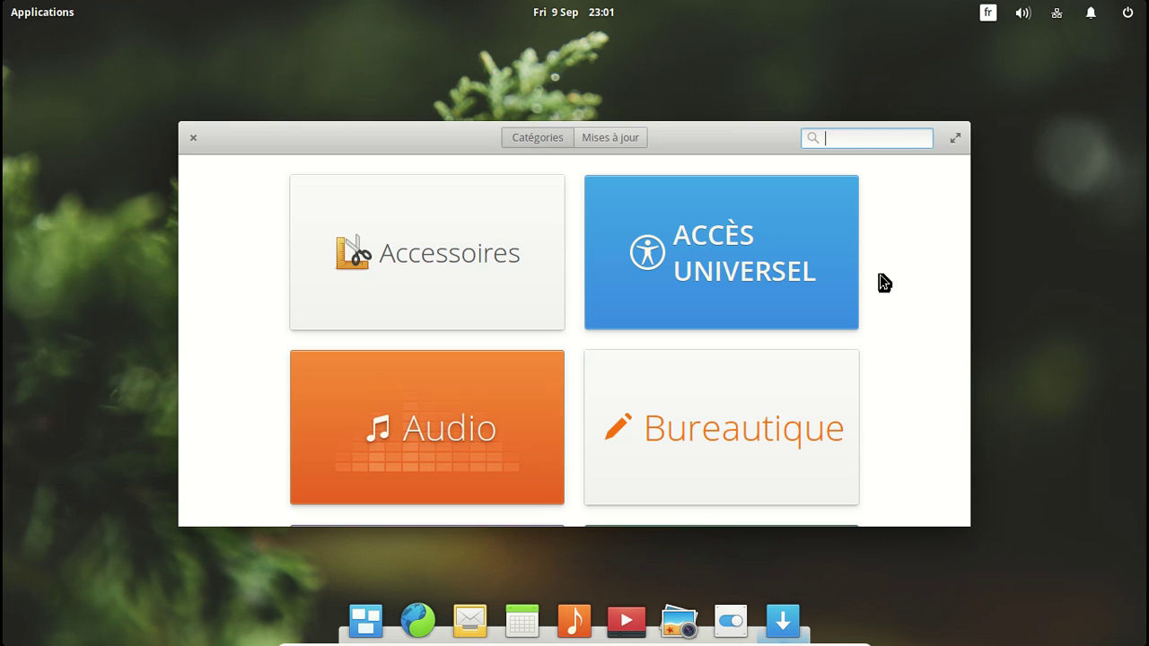
Step: Open the Bureautique category and scroll down to the LibreOffice entries
{"action": "scroll", "coordinate": [885, 283], "scroll_direction": "down", "scroll_amount": 5}
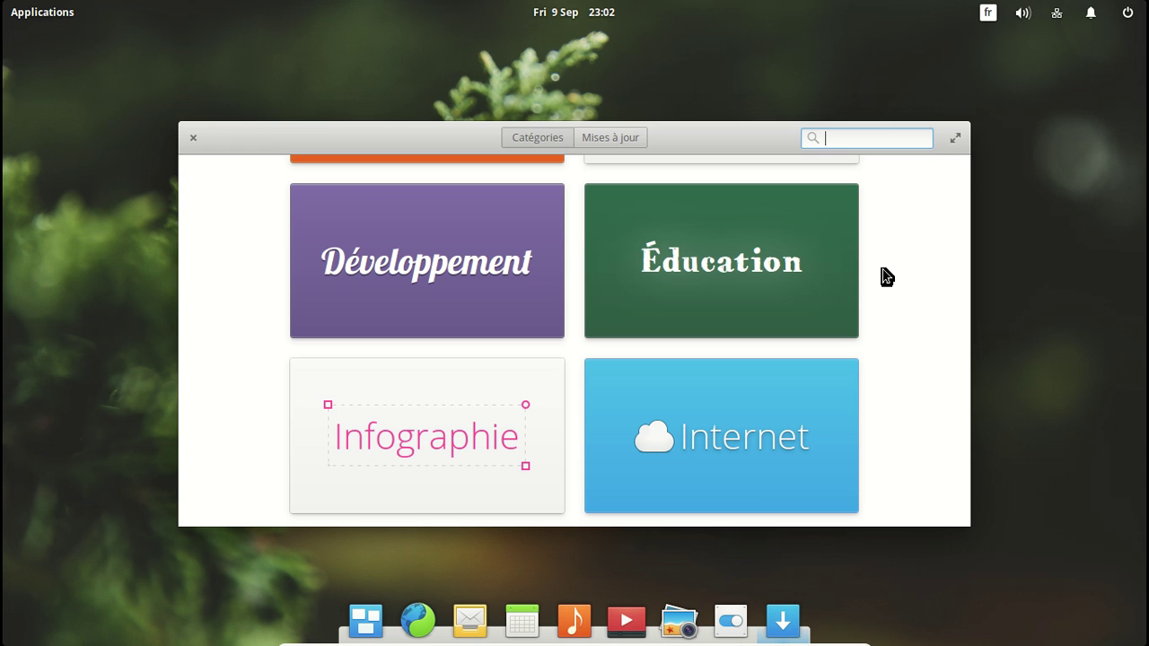
{"action": "scroll", "coordinate": [887, 276], "scroll_direction": "down", "scroll_amount": 2}
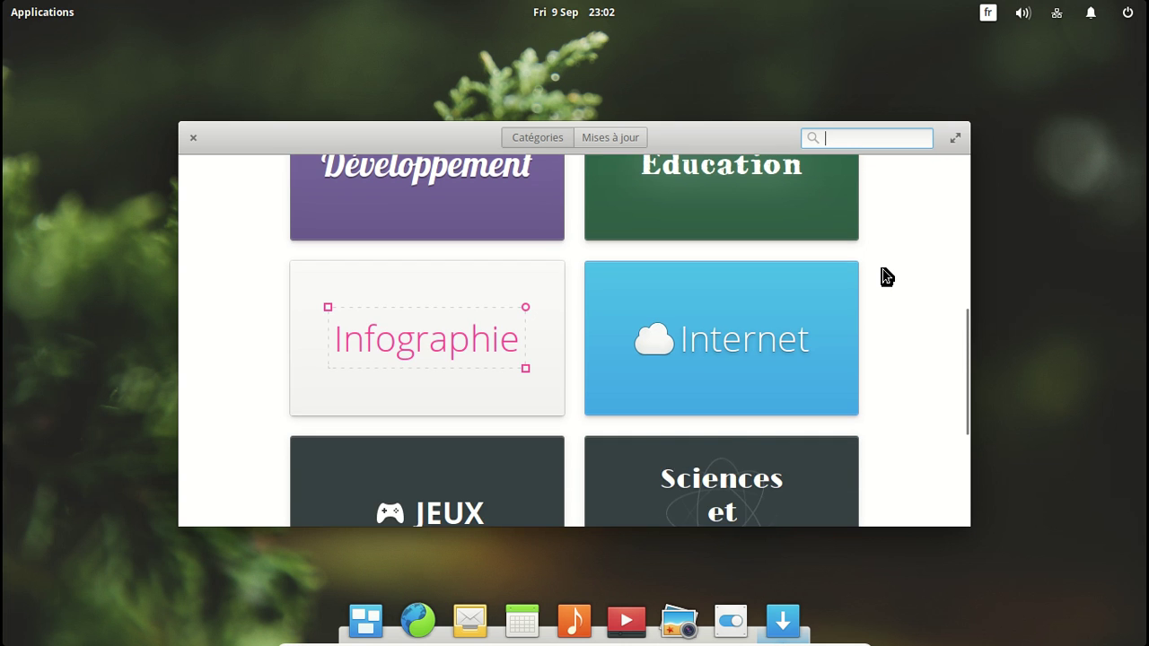
{"action": "scroll", "coordinate": [887, 277], "scroll_direction": "down", "scroll_amount": 4}
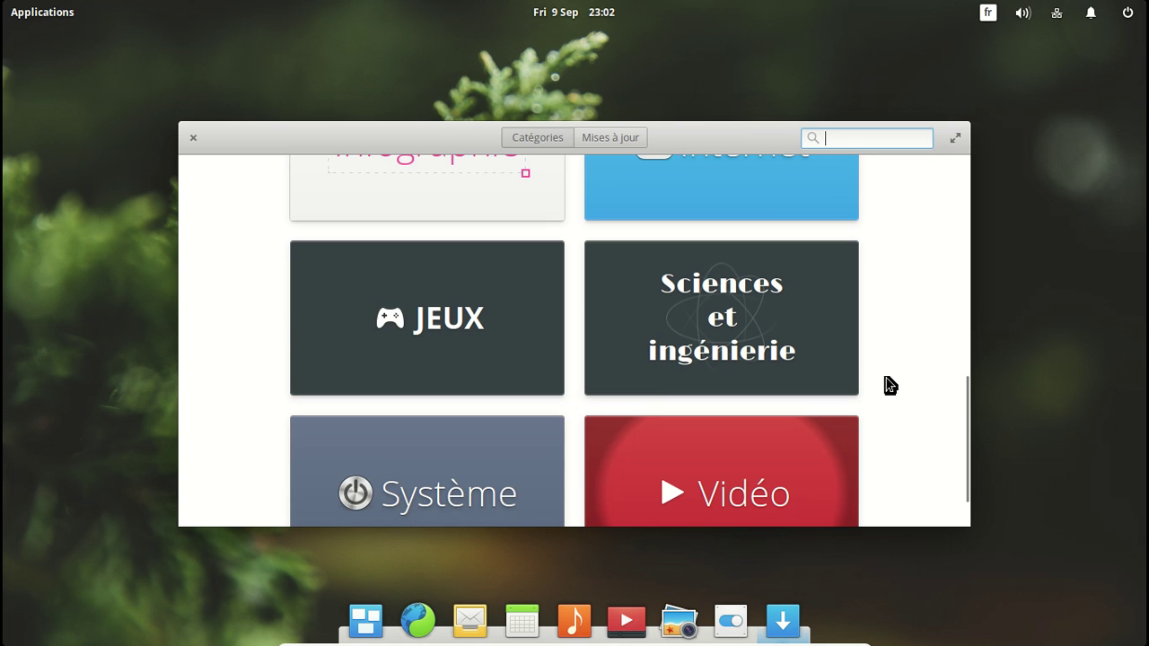
{"action": "scroll", "coordinate": [889, 382], "scroll_direction": "down", "scroll_amount": 2}
{"action": "left_click_drag", "start_coordinate": [967, 420], "coordinate": [970, 146]}
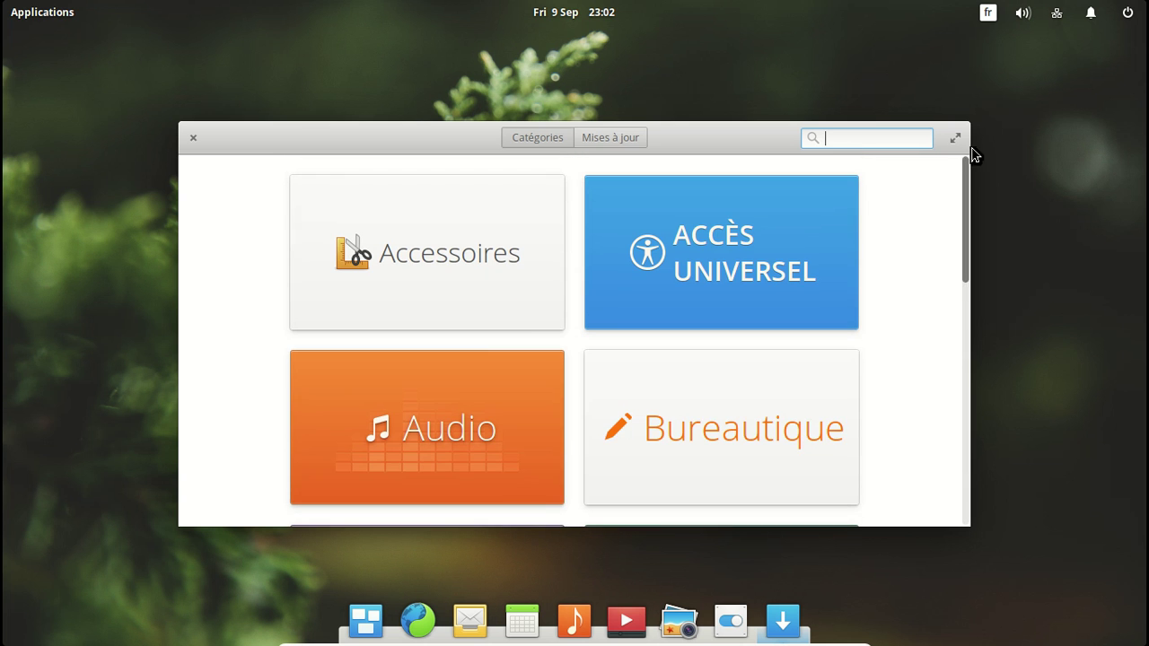
{"action": "left_click", "coordinate": [721, 425]}
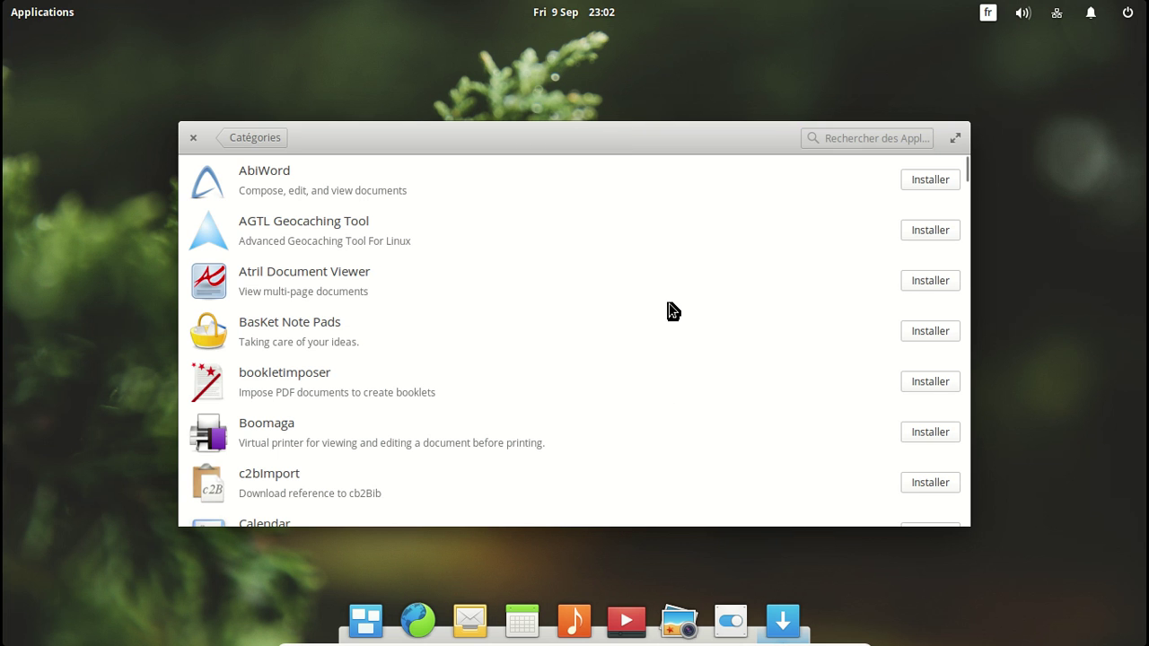
{"action": "scroll", "coordinate": [669, 303], "scroll_direction": "down", "scroll_amount": 8}
{"action": "scroll", "coordinate": [669, 304], "scroll_direction": "down", "scroll_amount": 10}
{"action": "scroll", "coordinate": [669, 304], "scroll_direction": "down", "scroll_amount": 10}
{"action": "scroll", "coordinate": [669, 311], "scroll_direction": "down", "scroll_amount": 10}
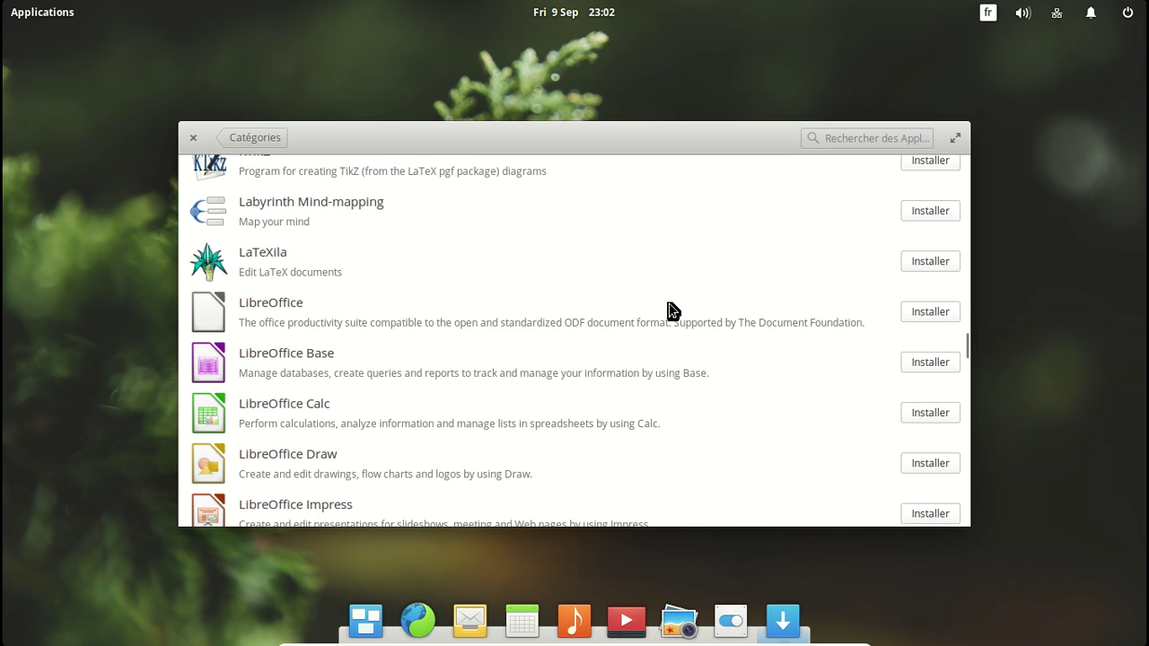
{"action": "scroll", "coordinate": [669, 310], "scroll_direction": "down", "scroll_amount": 2}
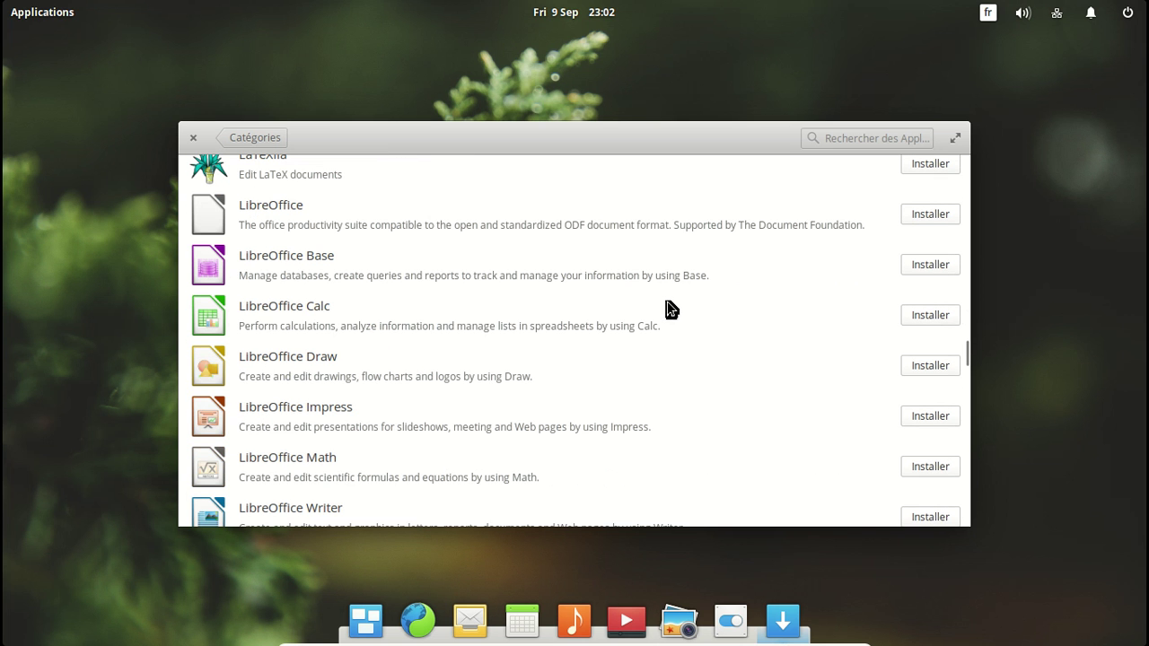
Step: Request installation of LibreOffice, LibreOffice Base and LibreOffice Calc
{"action": "left_click", "coordinate": [927, 220]}
{"action": "left_click", "coordinate": [931, 263]}
{"action": "left_click", "coordinate": [939, 312]}
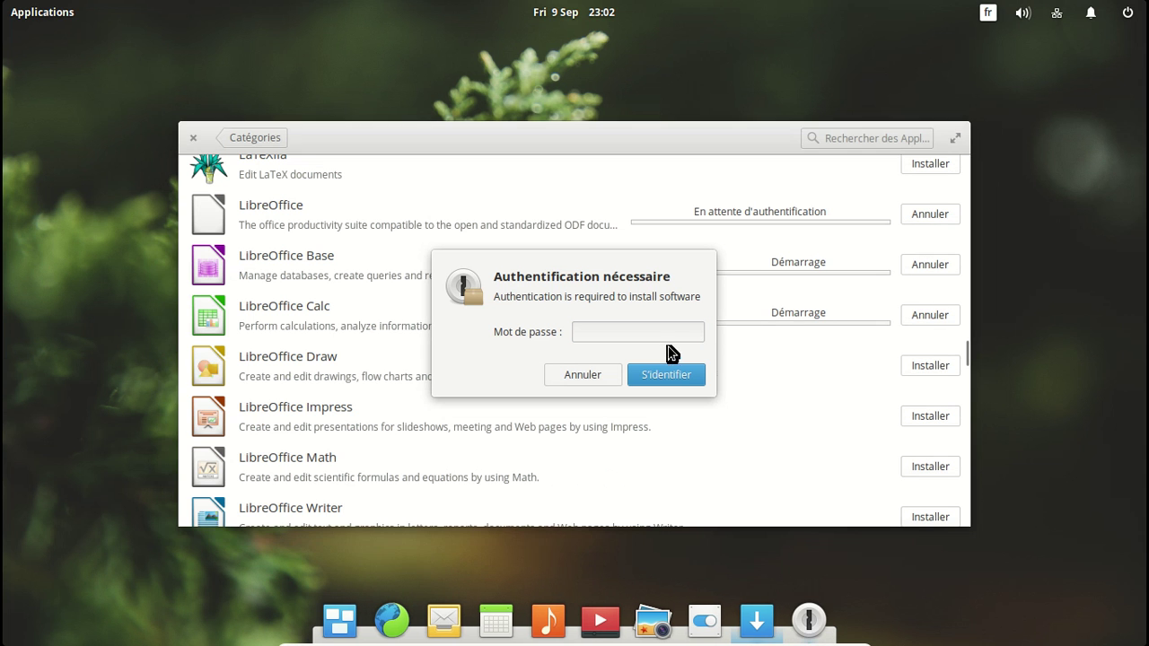
Step: Authenticate with the account password, cancel repeated prompts, and retry the LibreOffice install
{"action": "left_click", "coordinate": [648, 336]}
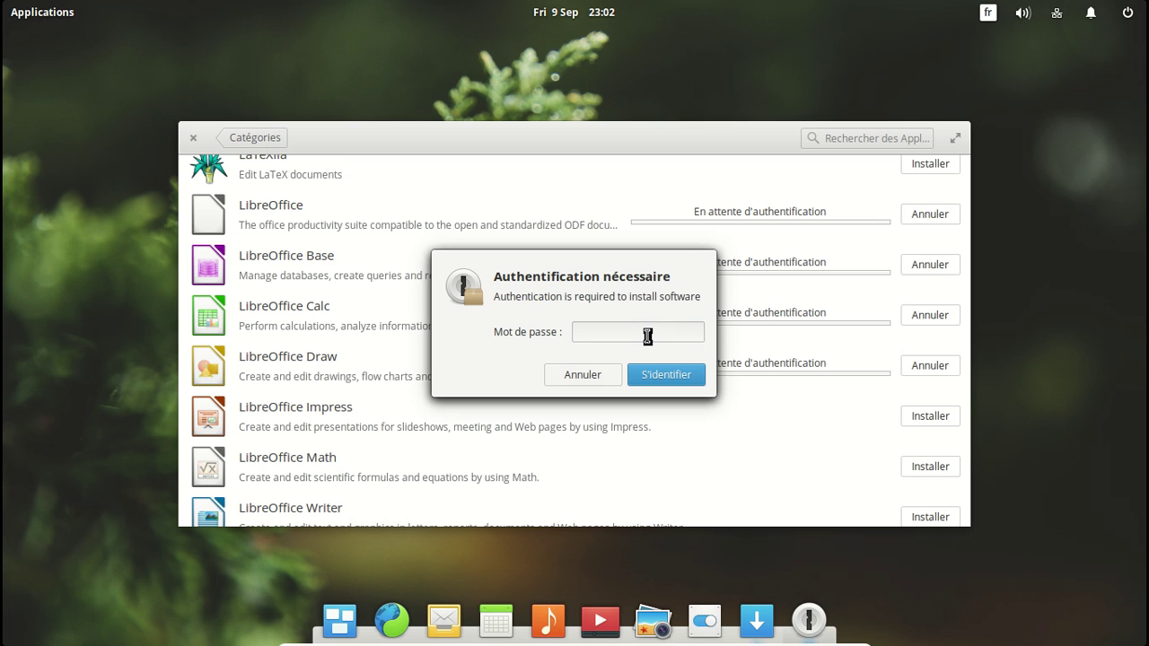
{"action": "type", "text": "********"}
{"action": "key", "text": "Return"}
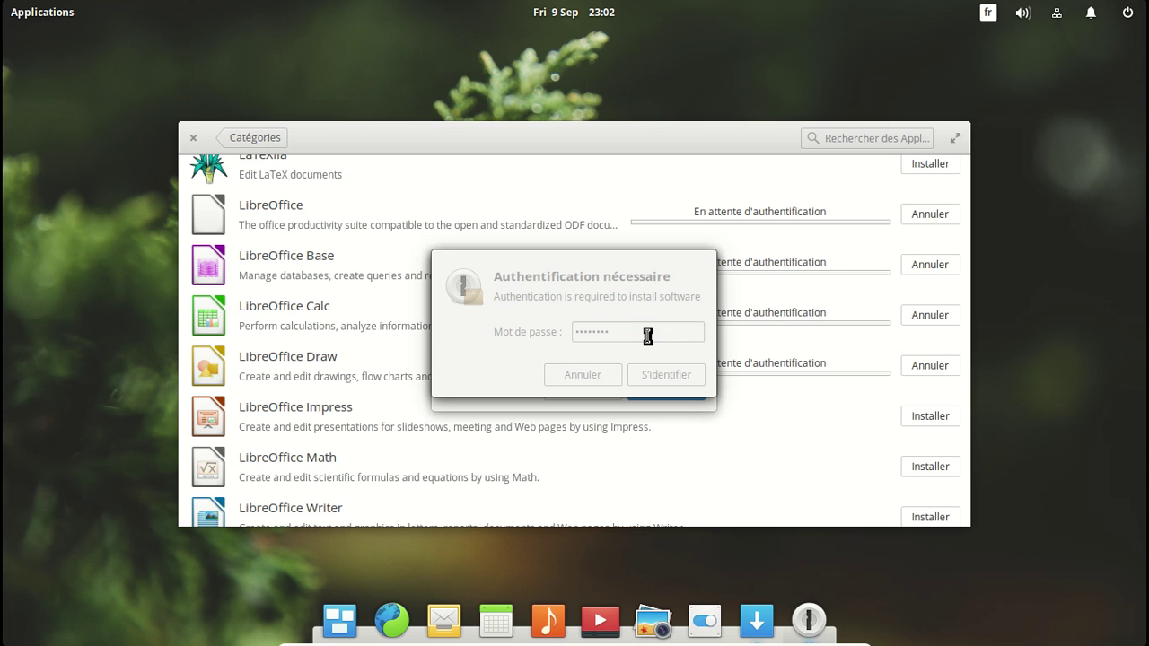
{"action": "left_click", "coordinate": [659, 370]}
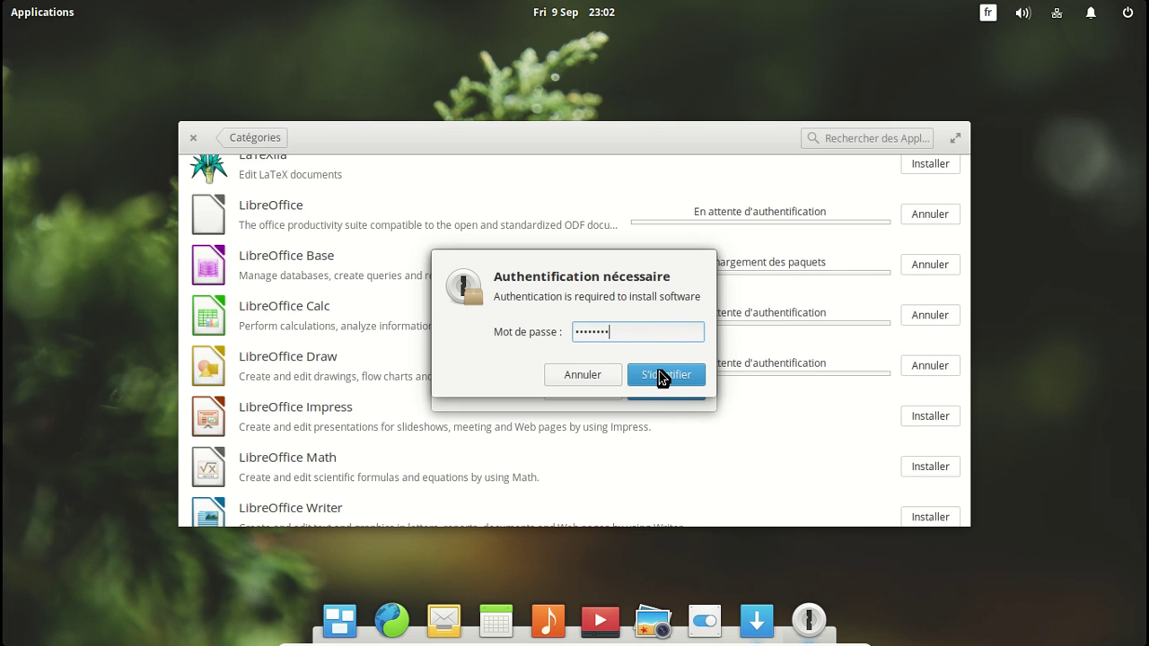
{"action": "left_click", "coordinate": [614, 391]}
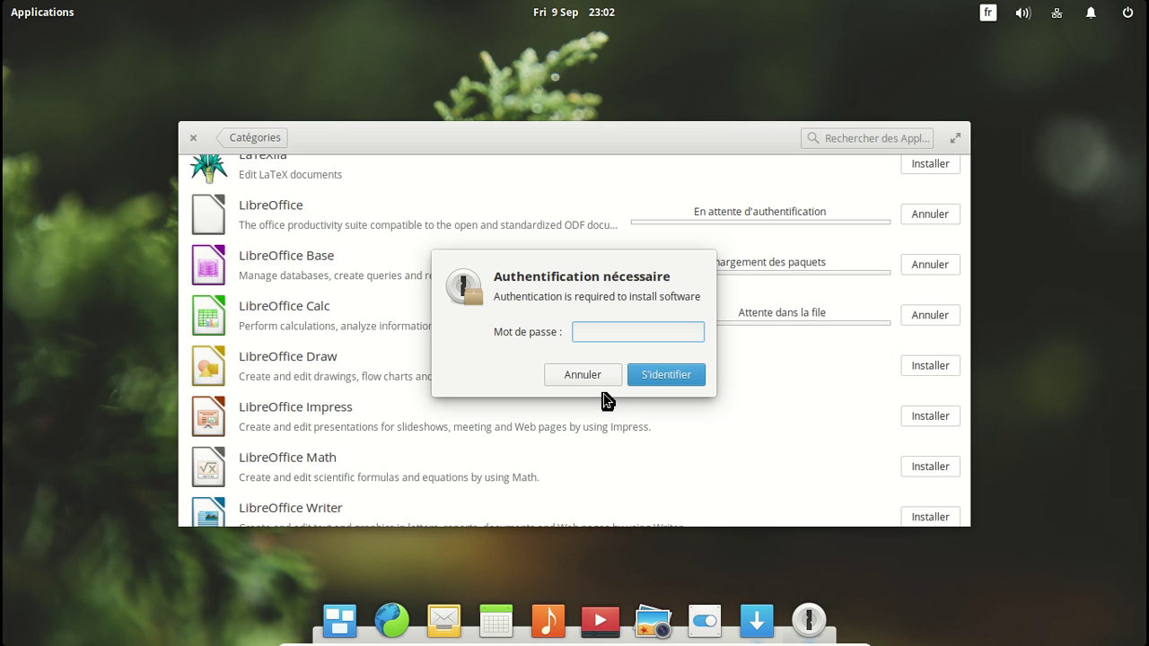
{"action": "left_click", "coordinate": [602, 384]}
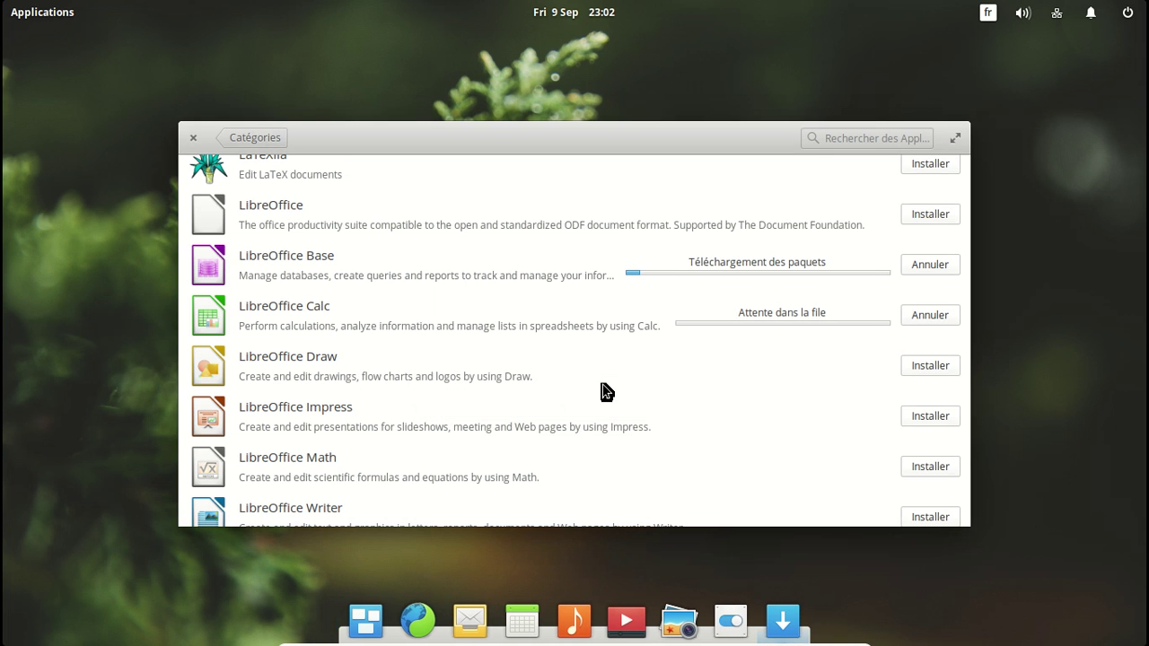
{"action": "left_click", "coordinate": [916, 213]}
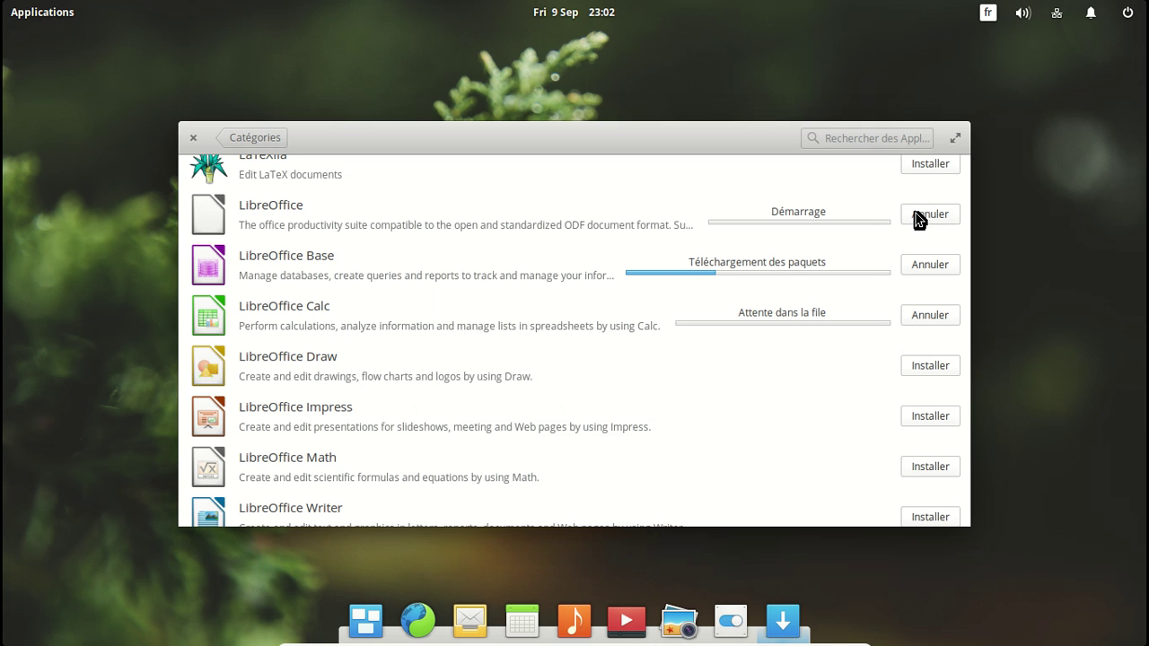
Step: Queue LibreOffice Draw, Impress, Math and Writer for installation
{"action": "left_click", "coordinate": [933, 368]}
{"action": "left_click", "coordinate": [931, 418]}
{"action": "scroll", "coordinate": [762, 386], "scroll_direction": "down", "scroll_amount": 1}
{"action": "left_click", "coordinate": [920, 422]}
{"action": "left_click", "coordinate": [924, 476]}
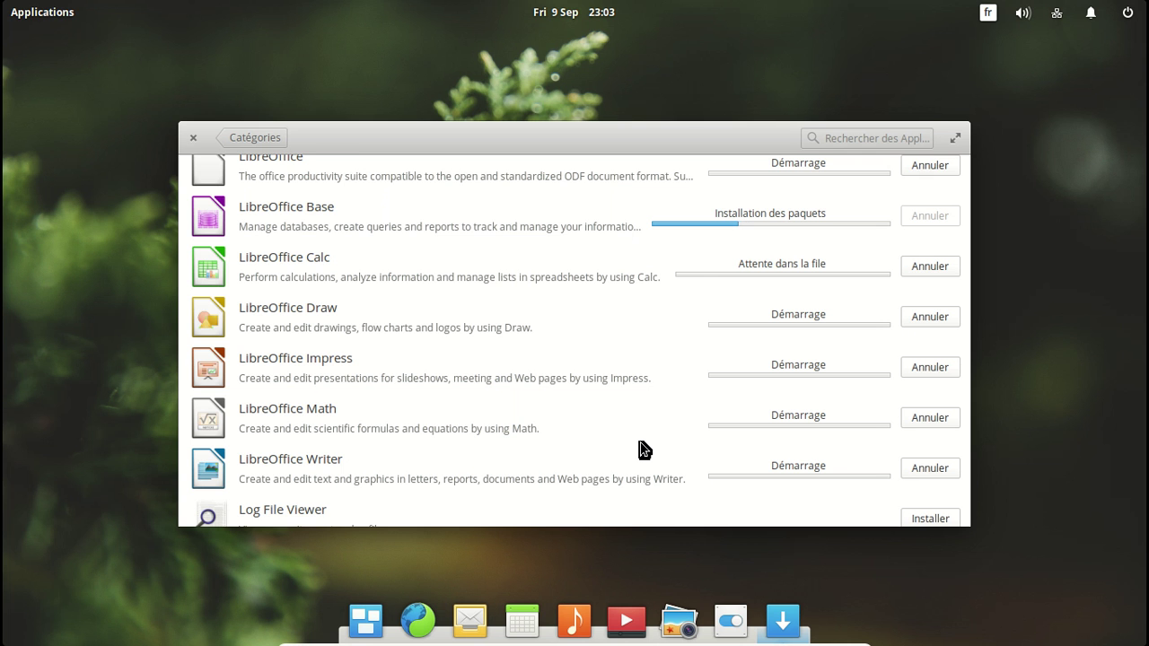
{"action": "scroll", "coordinate": [644, 450], "scroll_direction": "down", "scroll_amount": 7}
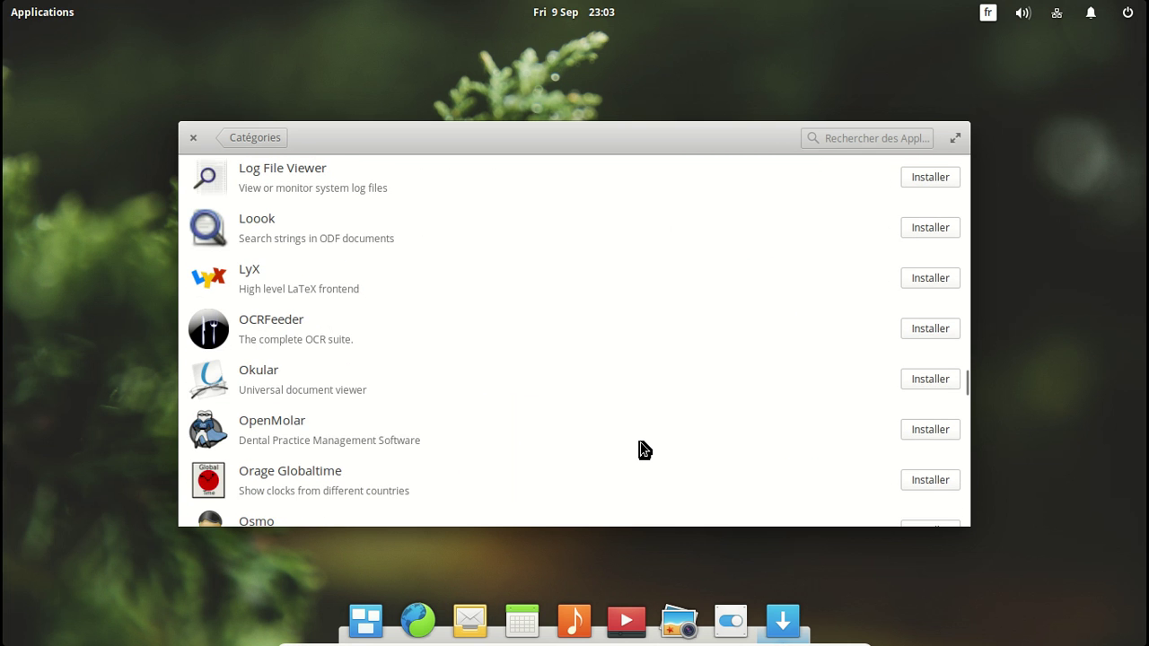
{"action": "scroll", "coordinate": [644, 450], "scroll_direction": "down", "scroll_amount": 3}
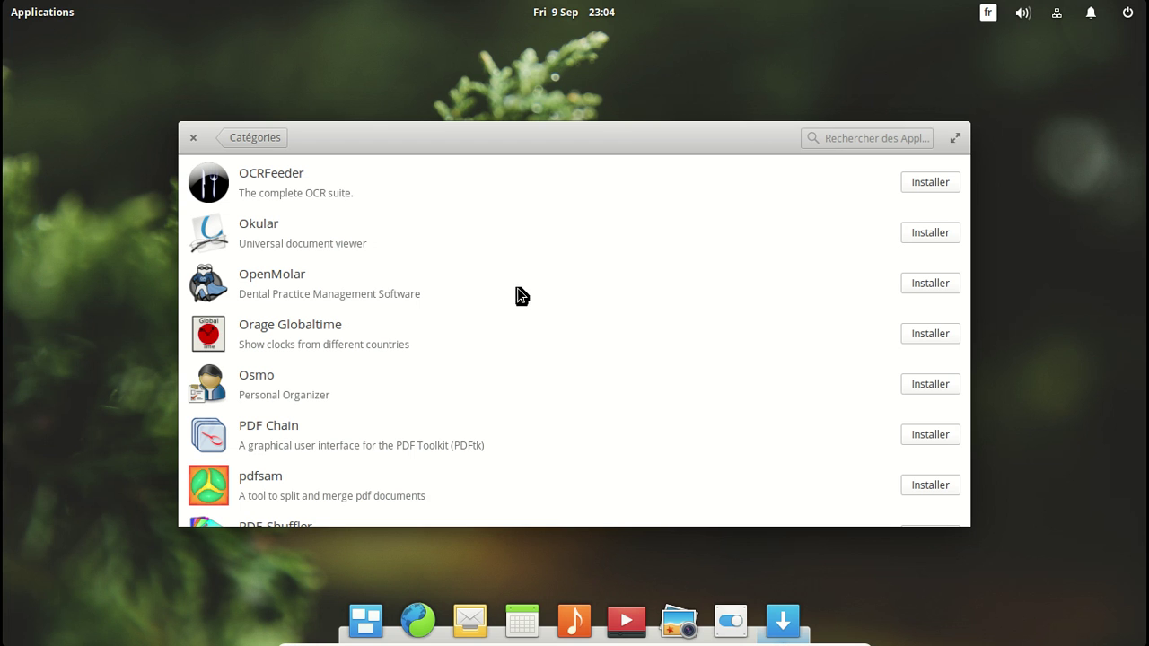
{"action": "left_click_drag", "start_coordinate": [966, 391], "coordinate": [993, 142]}
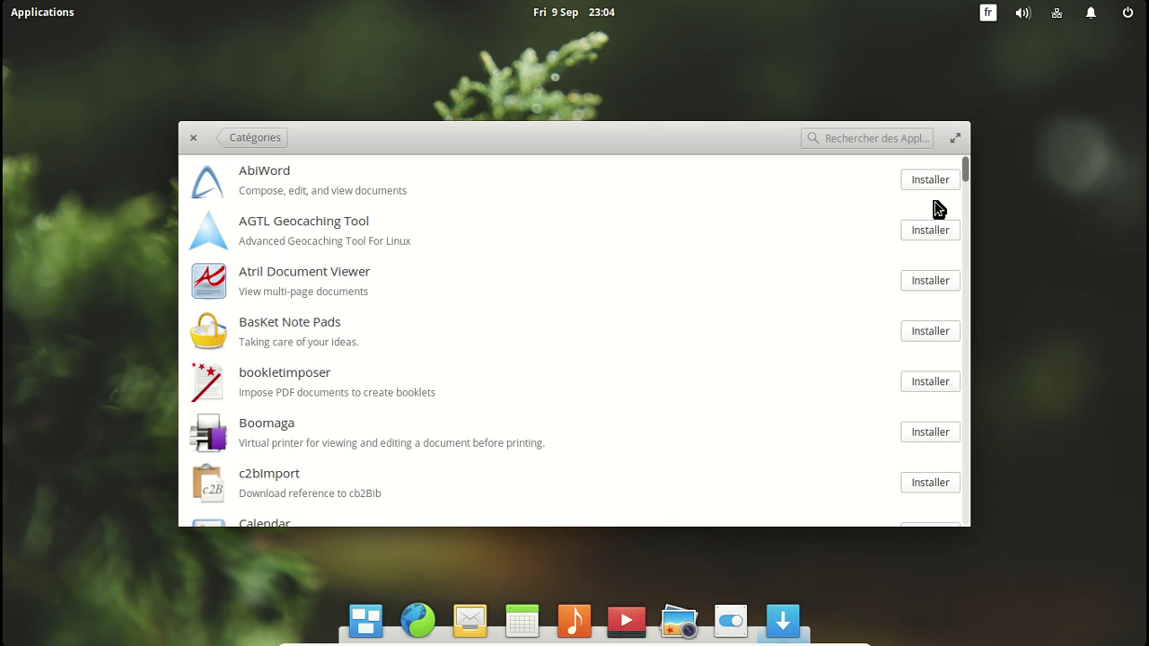
{"action": "scroll", "coordinate": [731, 306], "scroll_direction": "down", "scroll_amount": 6}
{"action": "scroll", "coordinate": [731, 306], "scroll_direction": "down", "scroll_amount": 8}
{"action": "scroll", "coordinate": [732, 306], "scroll_direction": "down", "scroll_amount": 10}
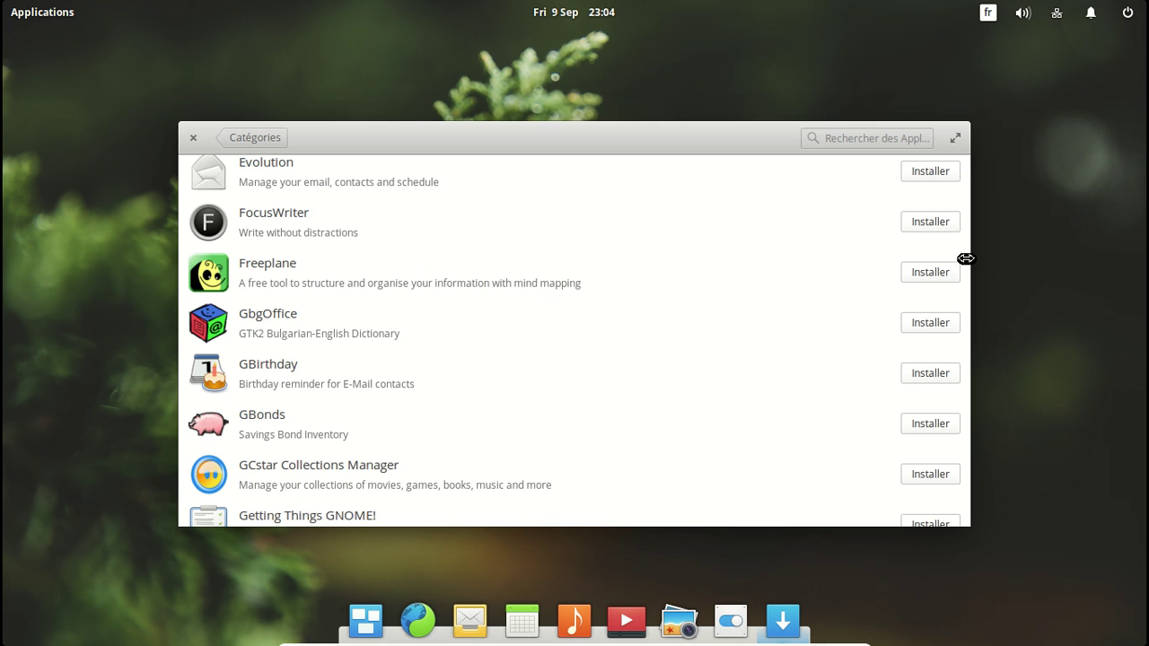
{"action": "left_click_drag", "start_coordinate": [968, 174], "coordinate": [970, 144]}
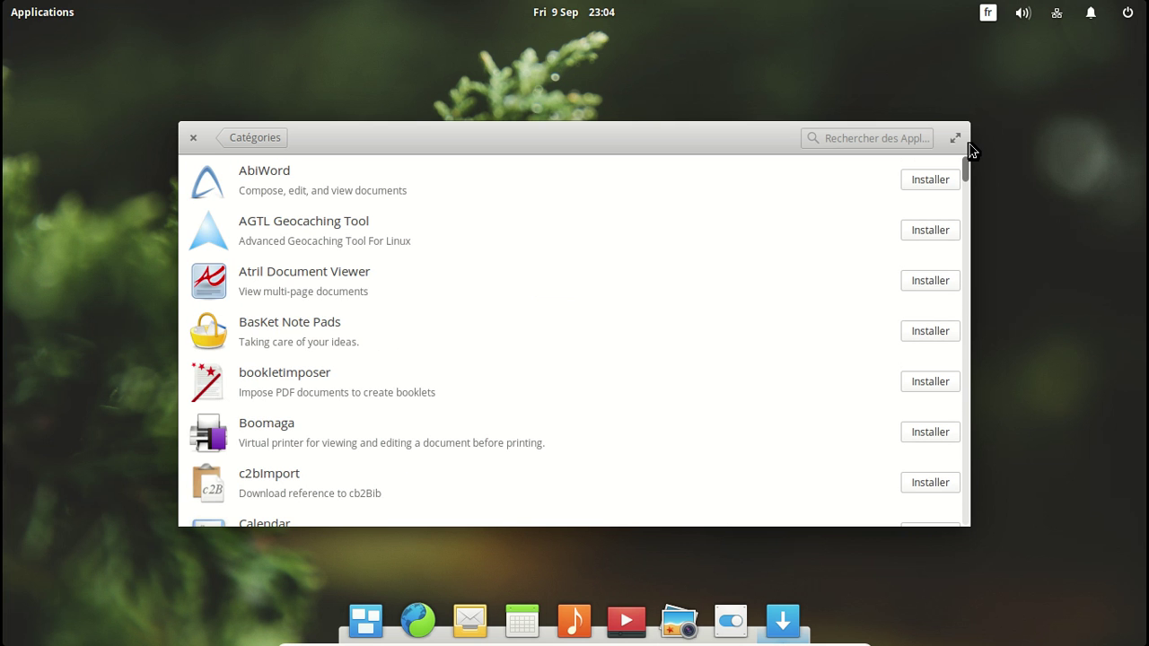
{"action": "left_click_drag", "start_coordinate": [970, 223], "coordinate": [966, 367]}
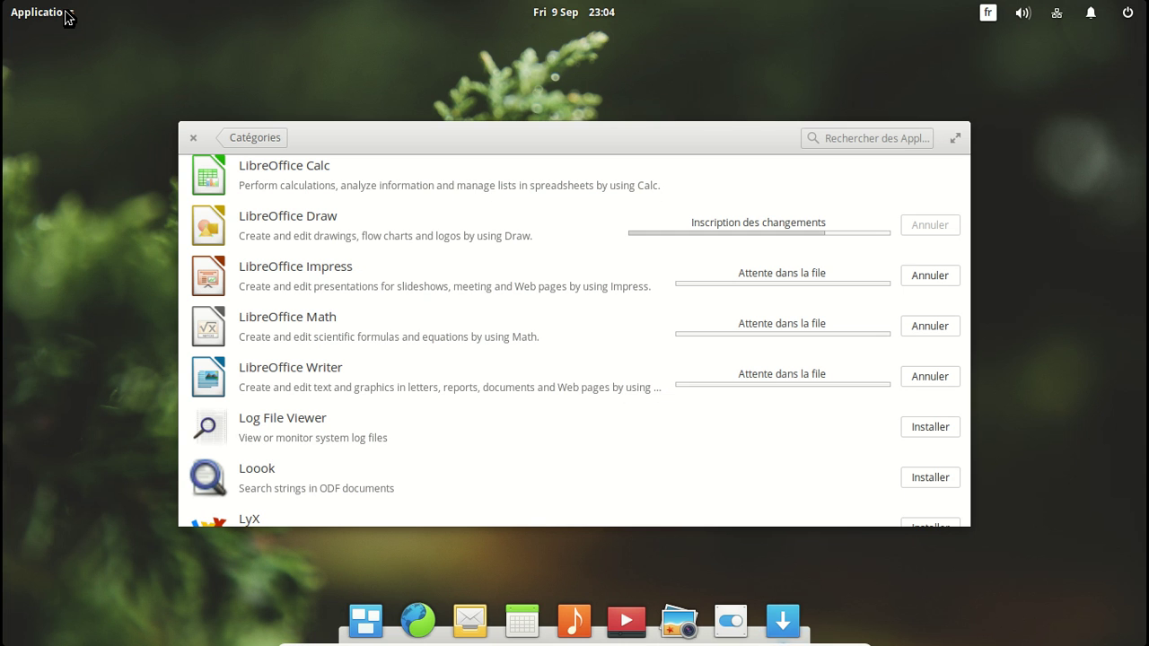
Step: Check the install notifications, dismiss the Impress installed message, and open the Applications launcher
{"action": "left_click", "coordinate": [39, 12]}
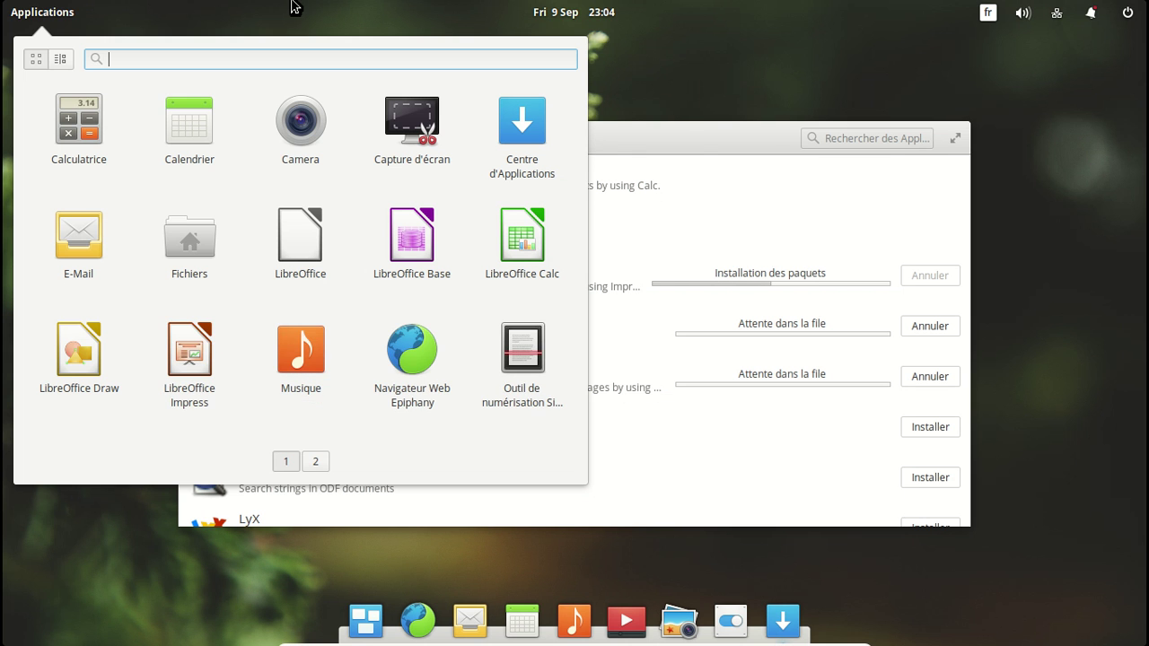
{"action": "left_click", "coordinate": [598, 11]}
{"action": "left_click", "coordinate": [1093, 15]}
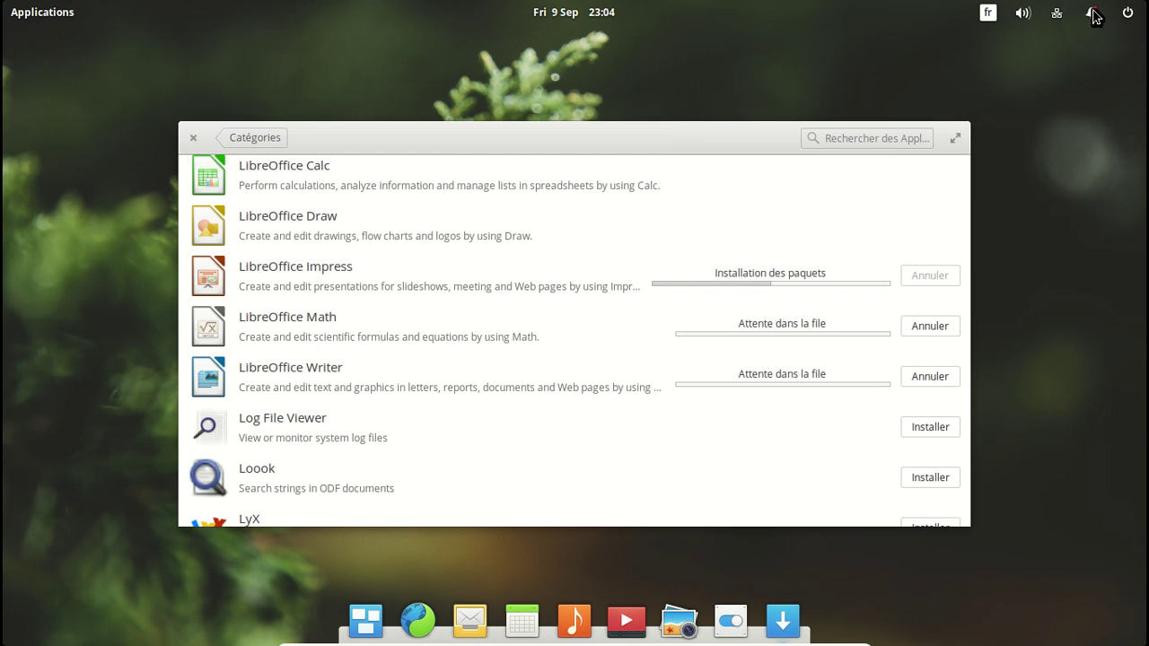
{"action": "left_click", "coordinate": [1093, 14]}
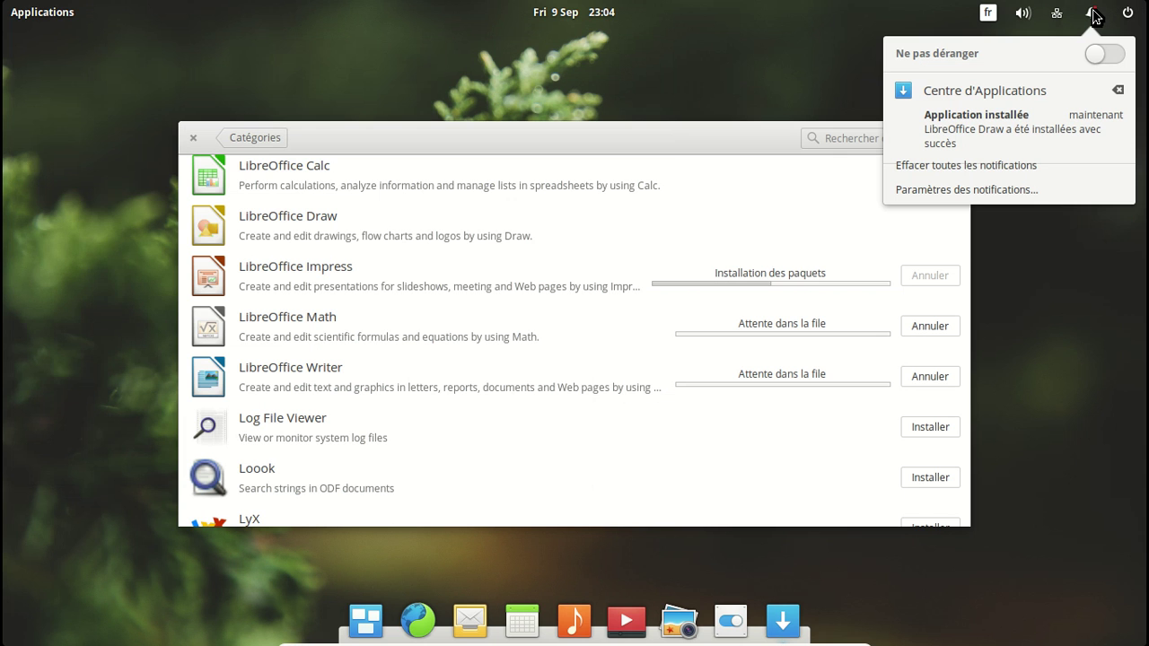
{"action": "left_click", "coordinate": [1093, 14]}
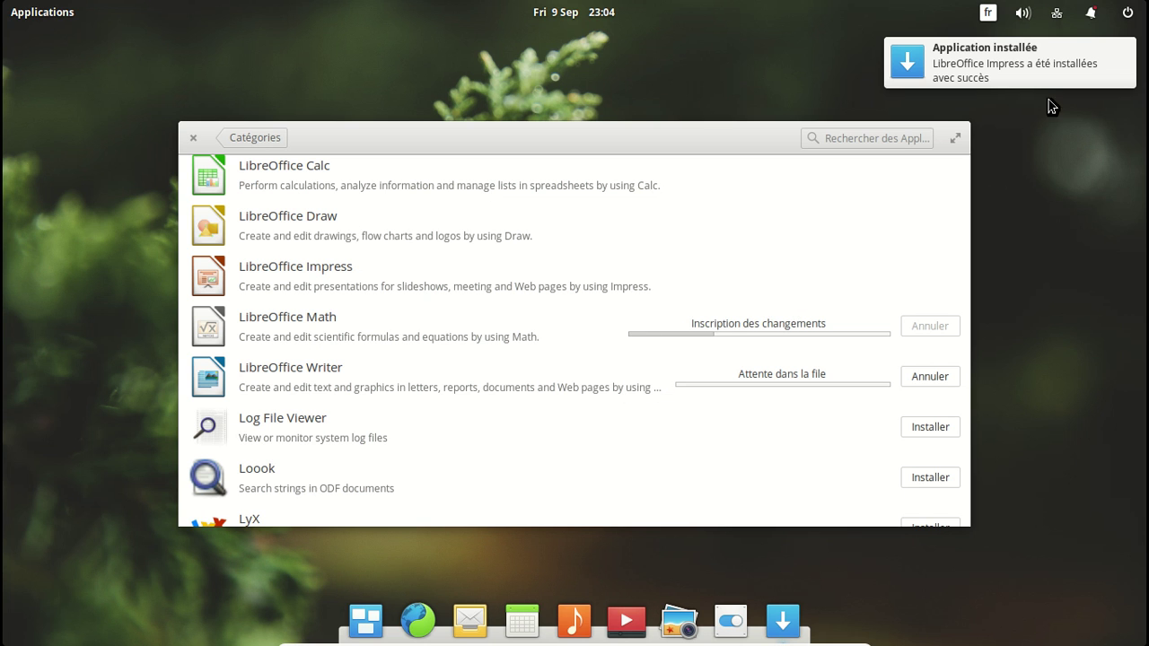
{"action": "left_click", "coordinate": [918, 74]}
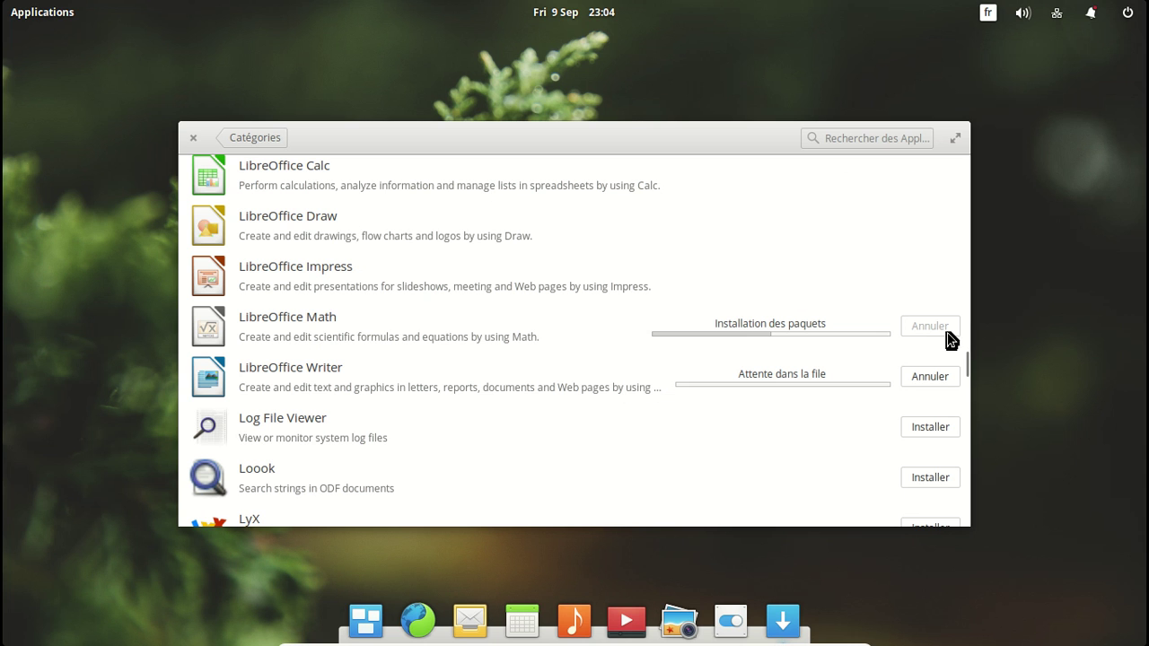
{"action": "left_click", "coordinate": [60, 13]}
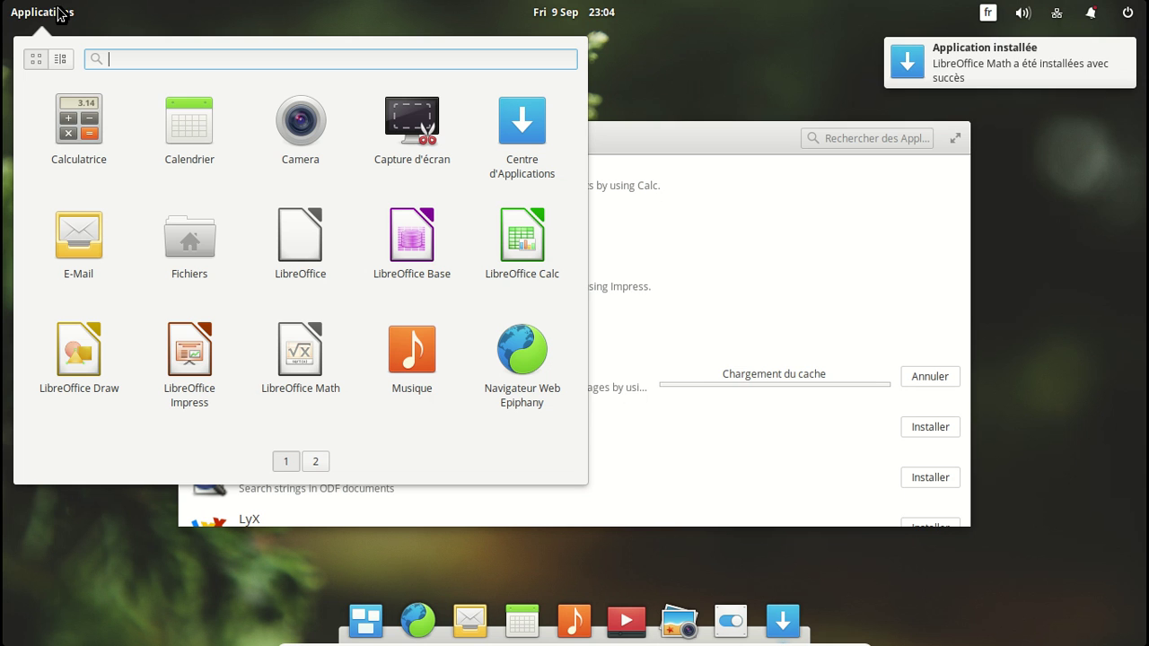
Step: Launch LibreOffice Calc, view its blank spreadsheet, then close the Calc window
{"action": "left_click", "coordinate": [523, 237]}
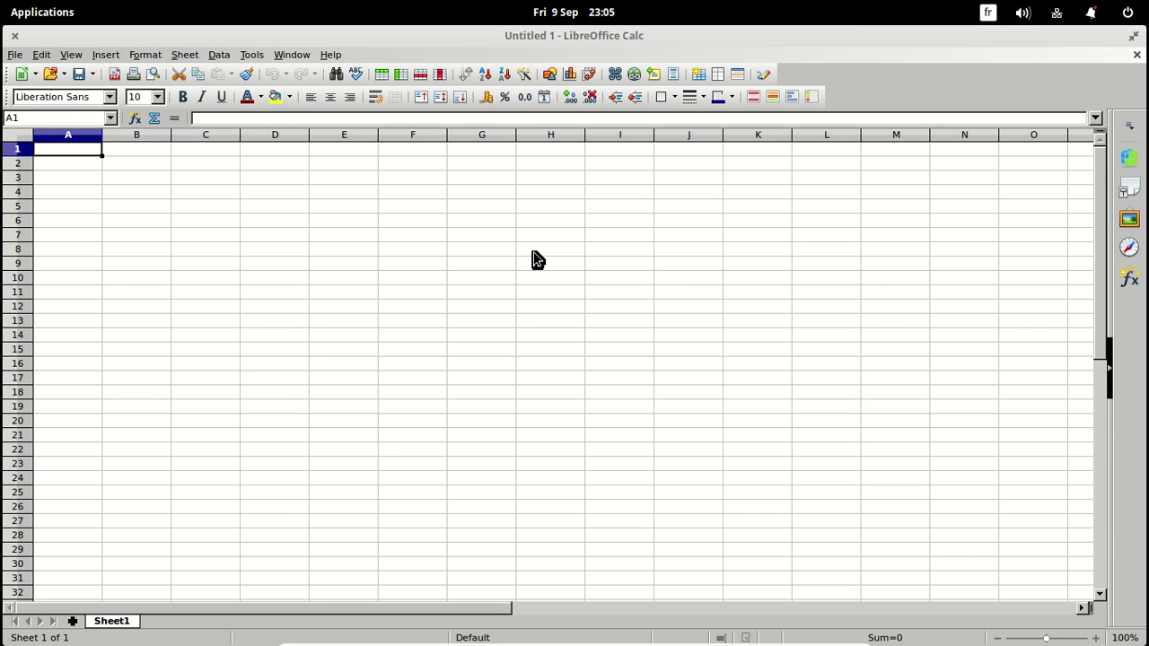
{"action": "left_click", "coordinate": [15, 38]}
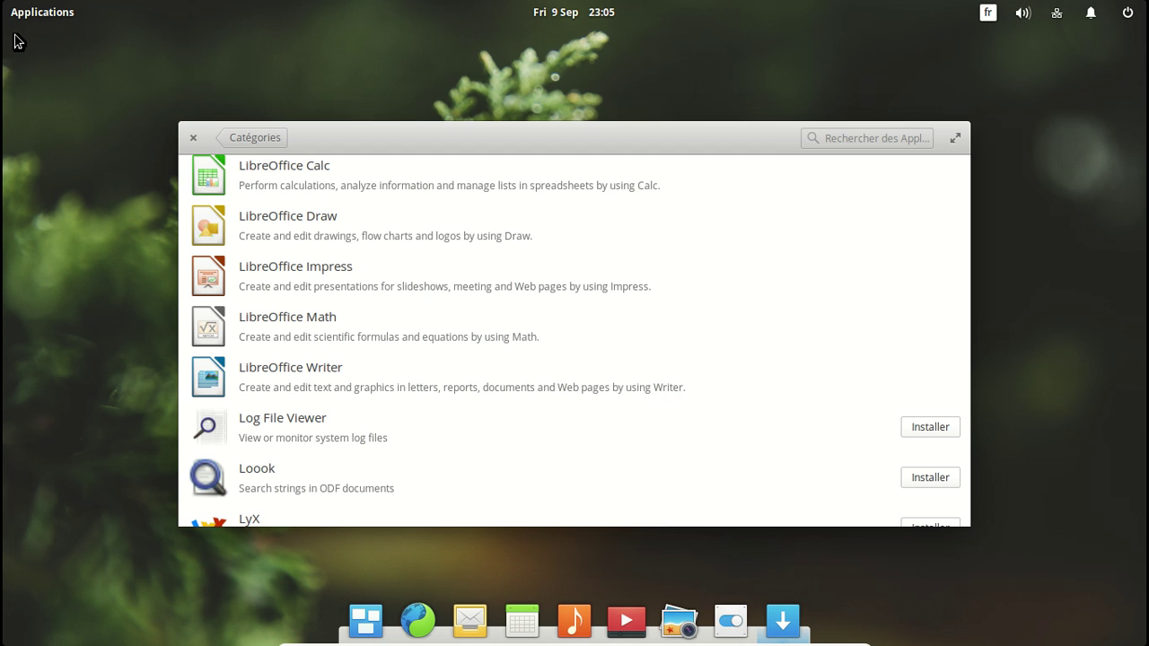
Step: Return AppCenter to its Catégories overview and close the store
{"action": "left_click", "coordinate": [241, 144]}
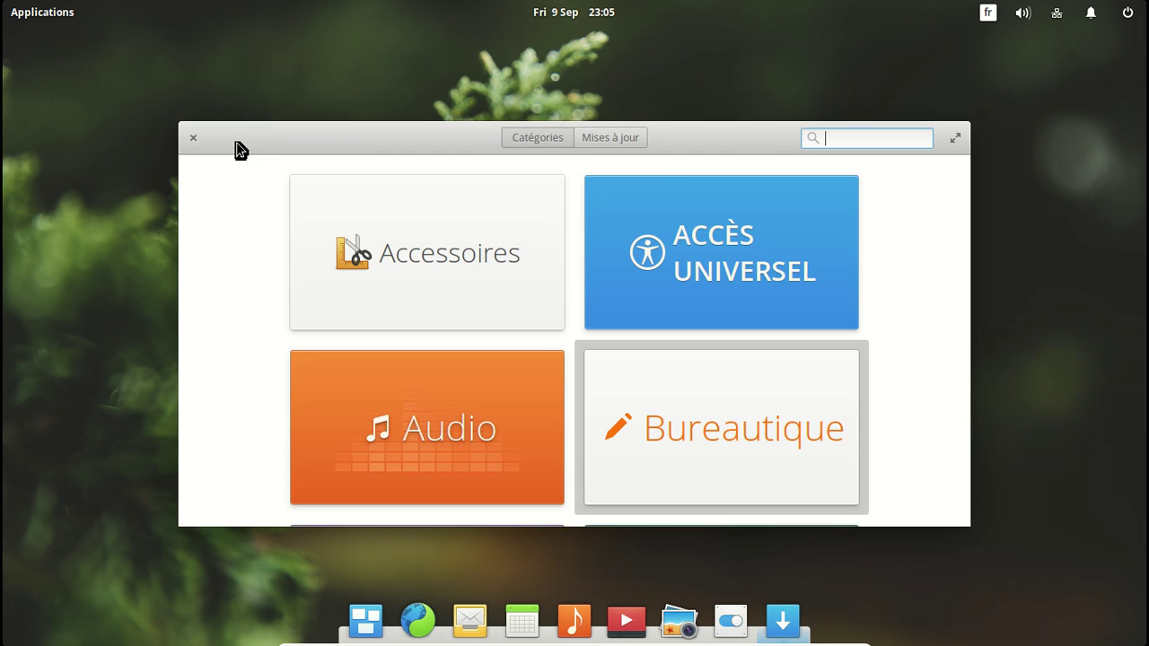
{"action": "left_click", "coordinate": [862, 141]}
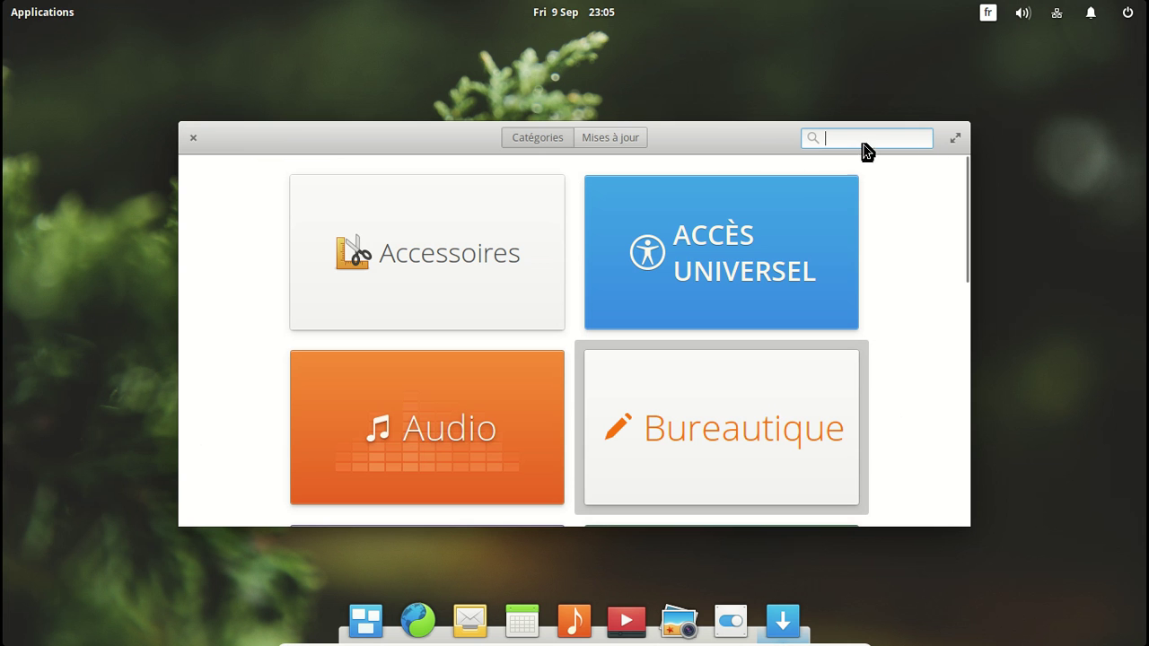
{"action": "left_click", "coordinate": [194, 139]}
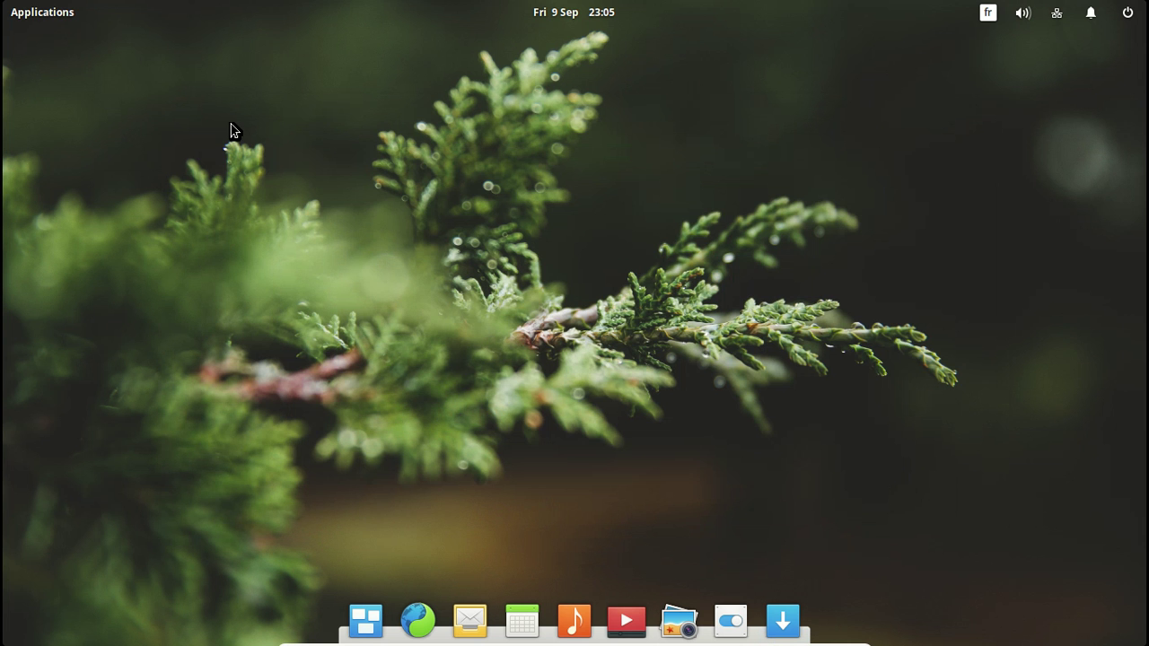
Step: Launch Terminal from the second page of the Applications menu
{"action": "left_click", "coordinate": [52, 20]}
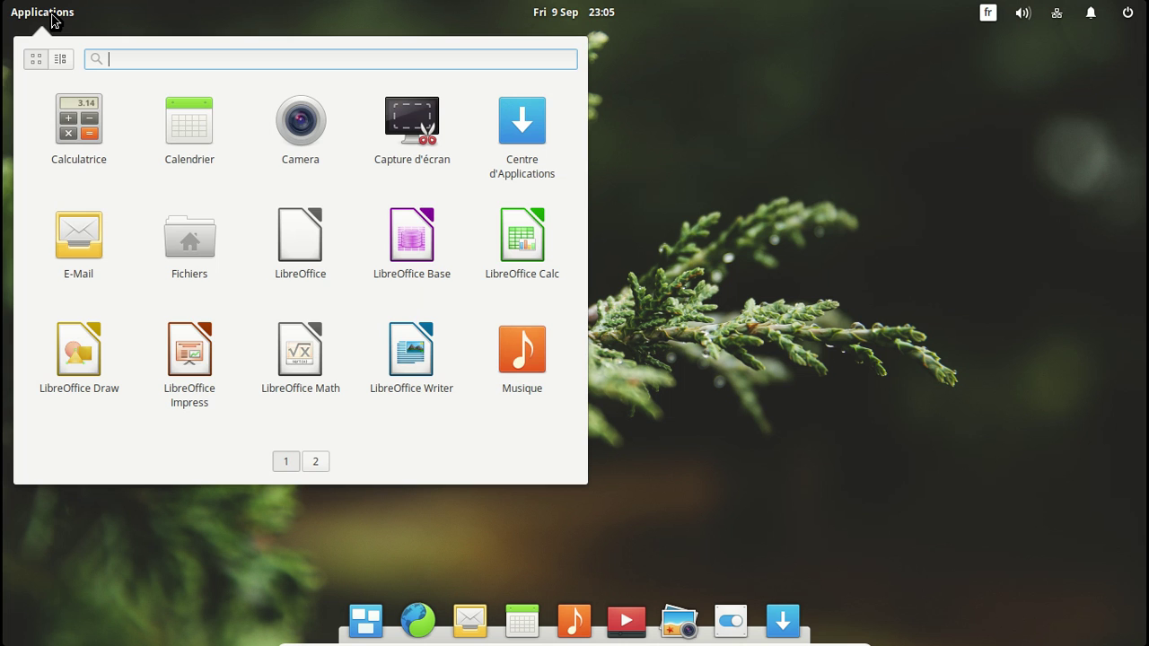
{"action": "left_click", "coordinate": [319, 461]}
{"action": "left_click", "coordinate": [93, 253]}
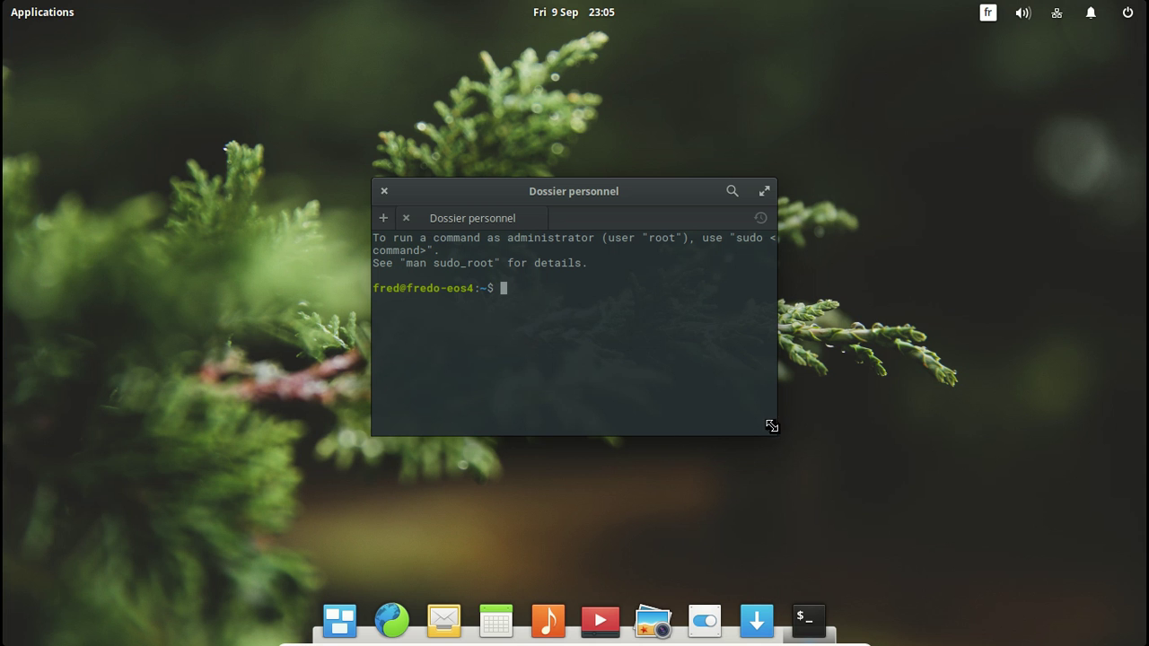
Step: Enlarge the Terminal and run sudo apt-get install libreoffice-i18n-fr with the admin password
{"action": "left_click_drag", "start_coordinate": [773, 428], "coordinate": [973, 526]}
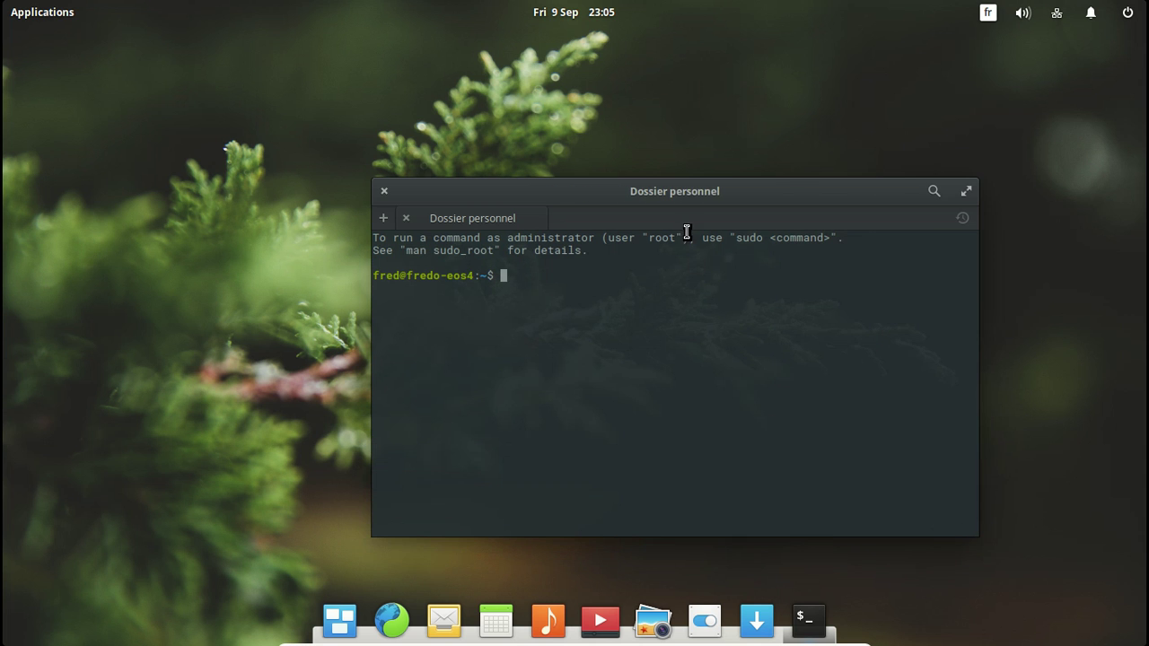
{"action": "left_click_drag", "start_coordinate": [659, 191], "coordinate": [418, 71]}
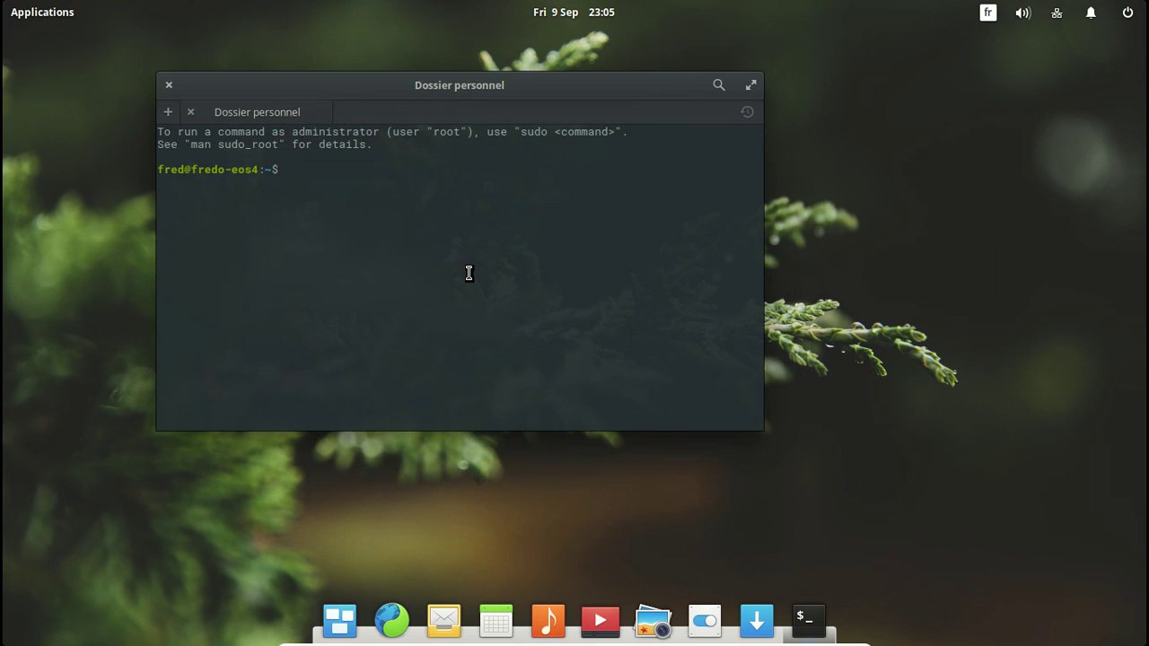
{"action": "type", "text": "sudo apt-get ca"}
{"action": "type", "text": "ch"}
{"action": "key", "text": "BackSpace"}
{"action": "key", "text": "BackSpace"}
{"action": "key", "text": "BackSpace"}
{"action": "key", "text": "BackSpace"}
{"action": "type", "text": "install "}
{"action": "type", "text": "lifo"}
{"action": "key", "text": "BackSpace"}
{"action": "key", "text": "BackSpace"}
{"action": "type", "text": "breo"}
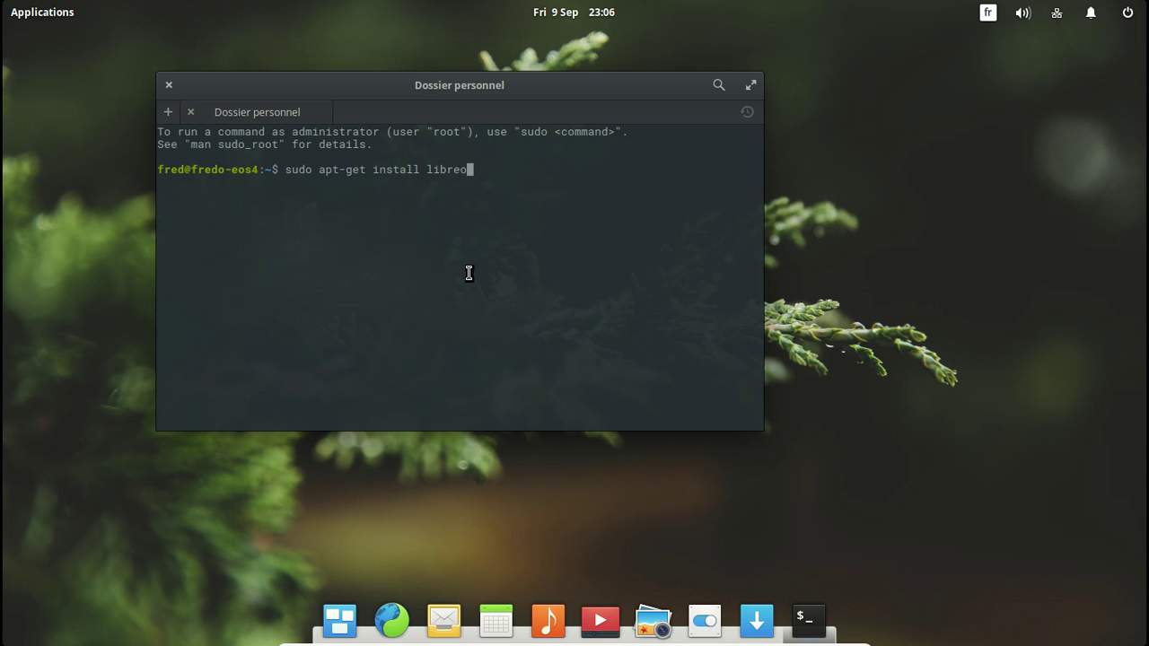
{"action": "type", "text": "ffice-i18n-fr"}
{"action": "key", "text": "Return"}
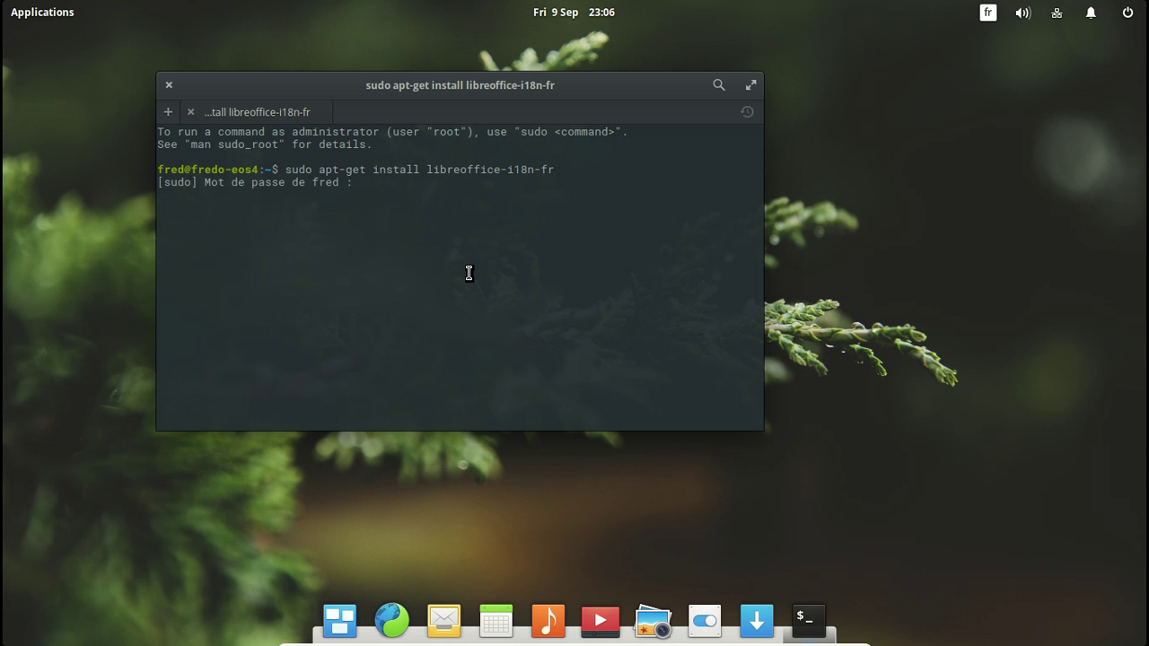
{"action": "key", "text": "Return"}
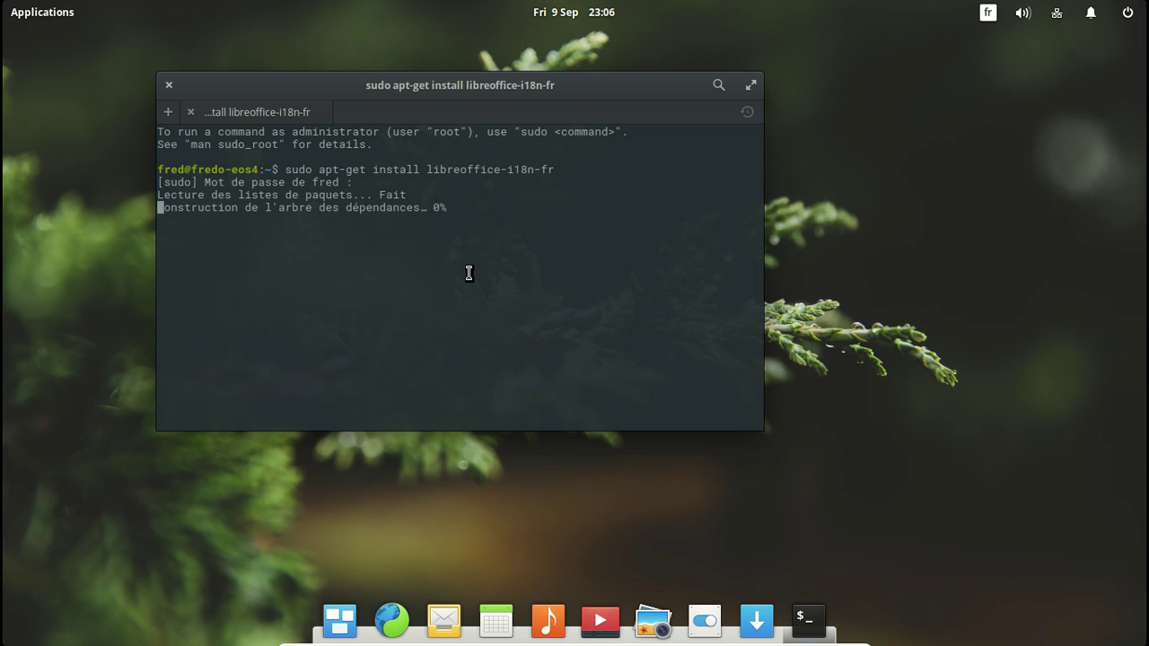
Step: Correct the package name and install libreoffice-l10n-fr instead
{"action": "key", "text": "Up"}
{"action": "key", "text": "Left"}
{"action": "key", "text": "Left"}
{"action": "key", "text": "Left"}
{"action": "key", "text": "Left"}
{"action": "key", "text": "BackSpace"}
{"action": "key", "text": "BackSpace"}
{"action": "key", "text": "BackSpace"}
{"action": "type", "text": "l10"}
{"action": "key", "text": "Return"}
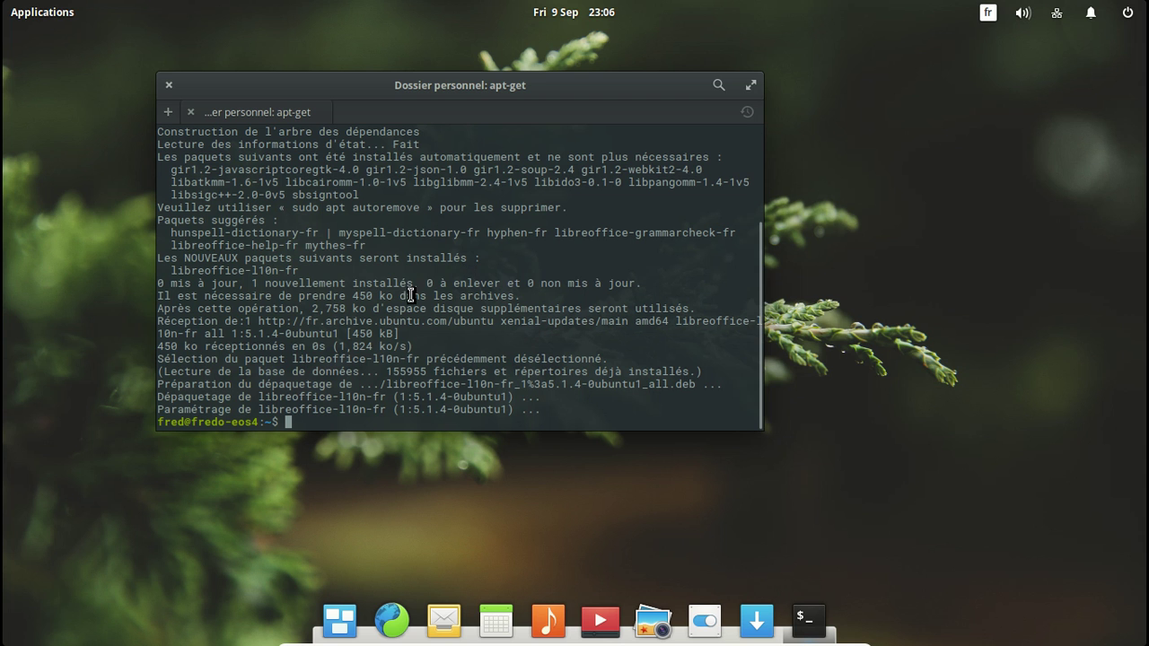
Step: Launch LibreOffice Writer from the first Applications page, opening blank document Sans nom 1
{"action": "left_click", "coordinate": [56, 18]}
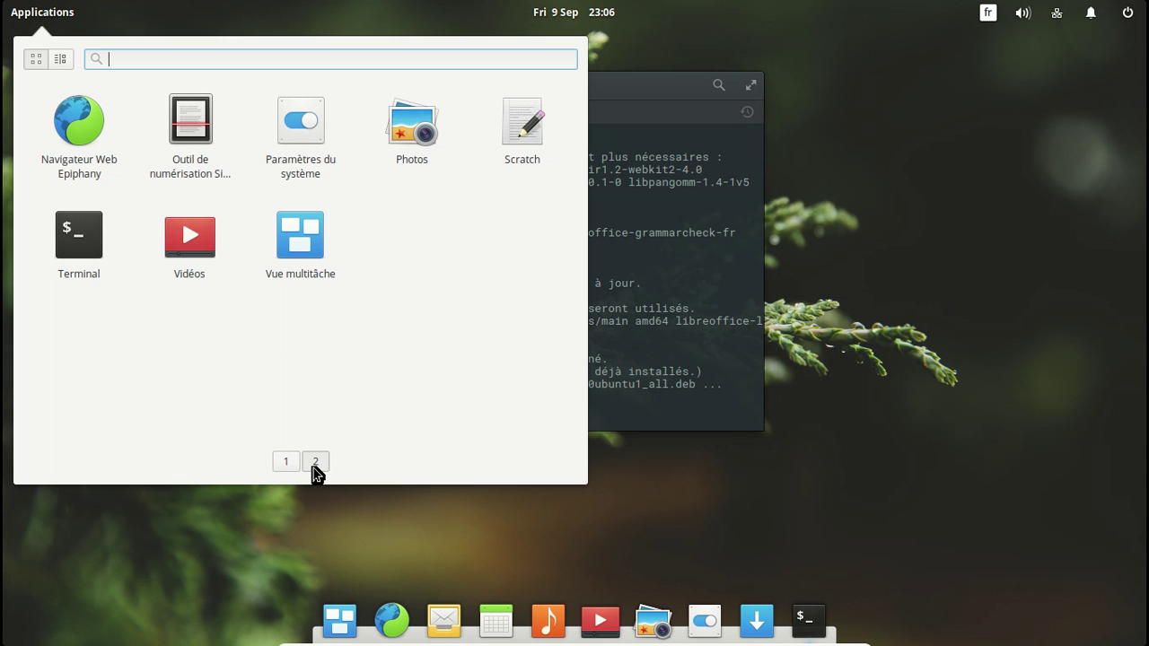
{"action": "left_click", "coordinate": [286, 462]}
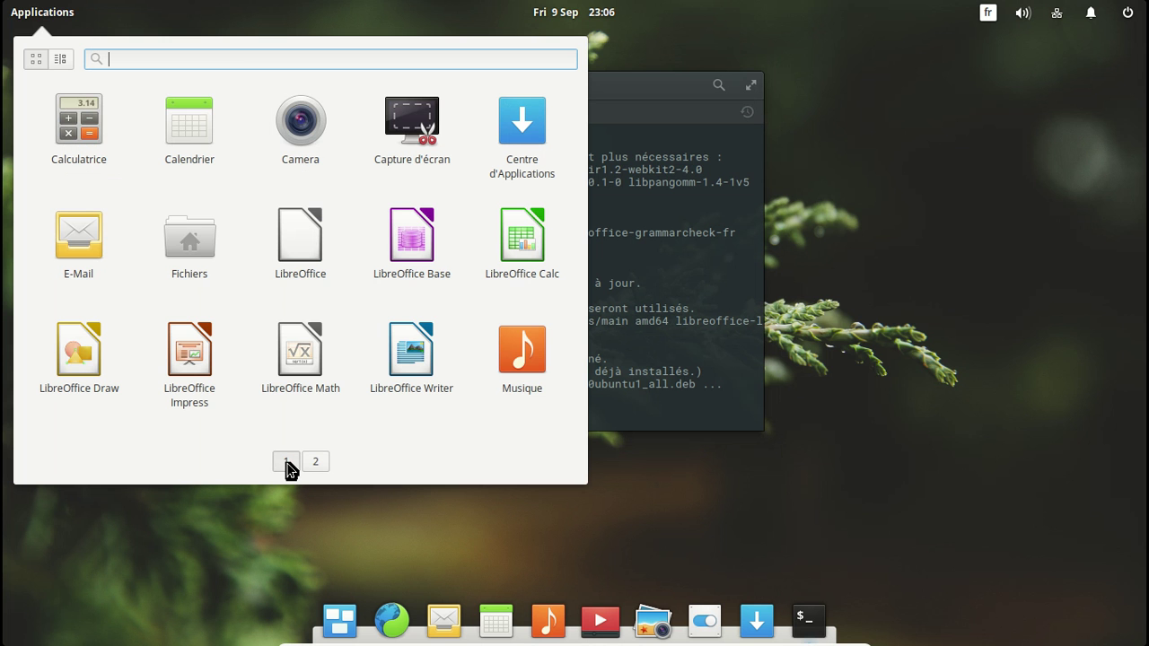
{"action": "left_click", "coordinate": [412, 350]}
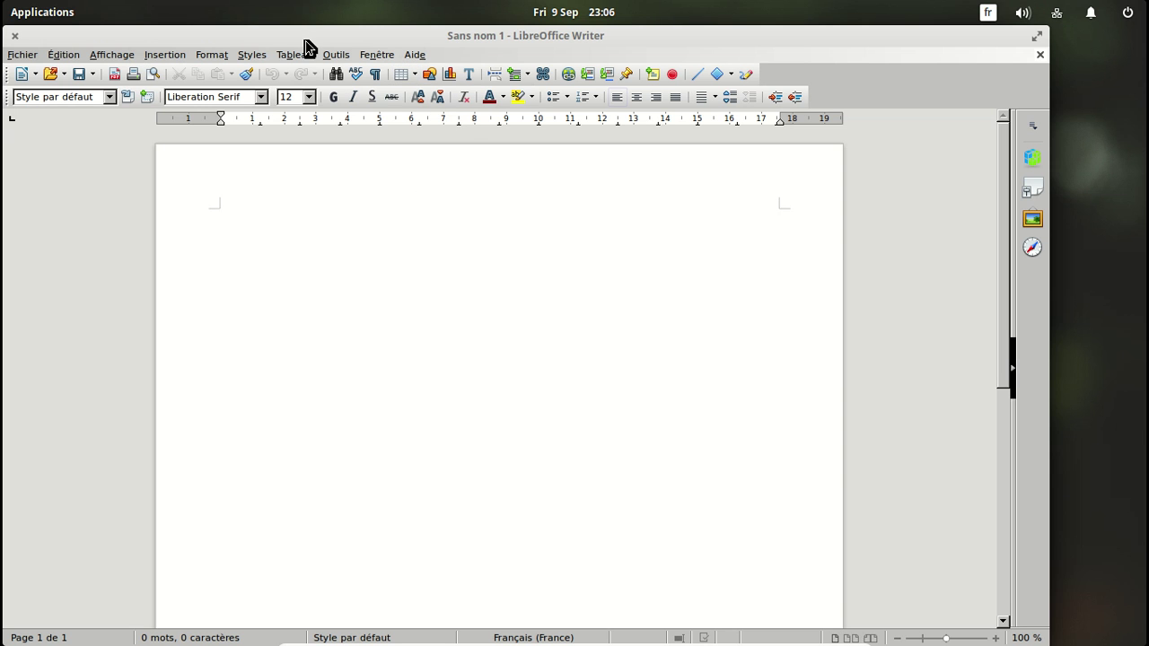
Step: Check the French Insertion menu and Forme submenu, then close Writer
{"action": "left_click", "coordinate": [178, 54]}
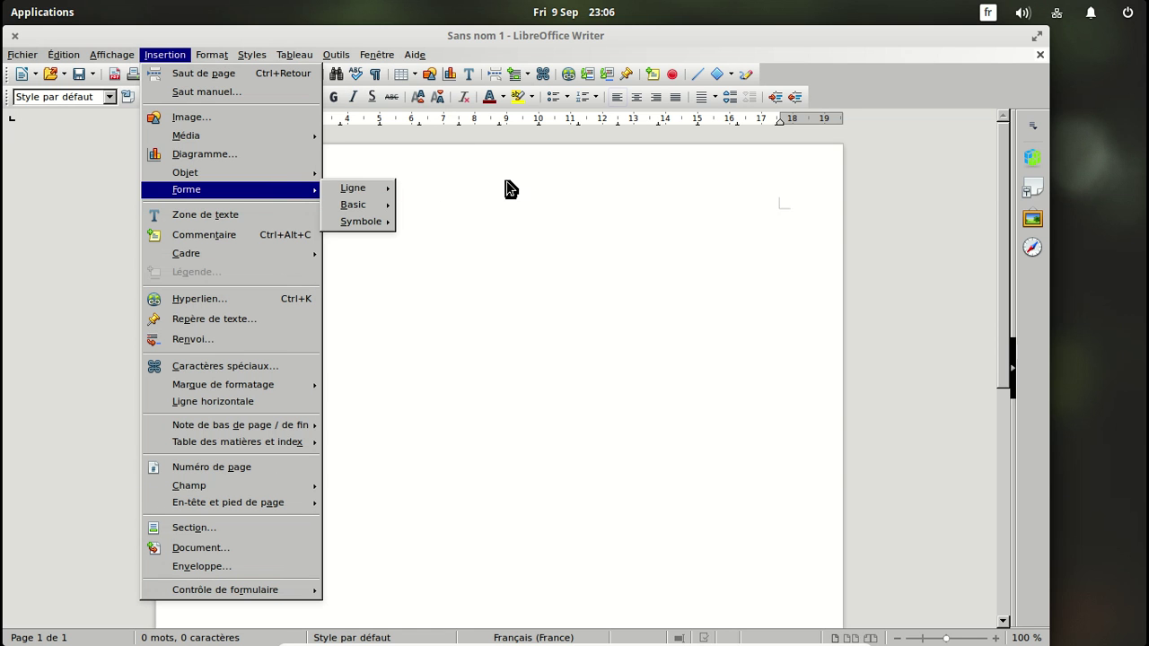
{"action": "left_click", "coordinate": [539, 192]}
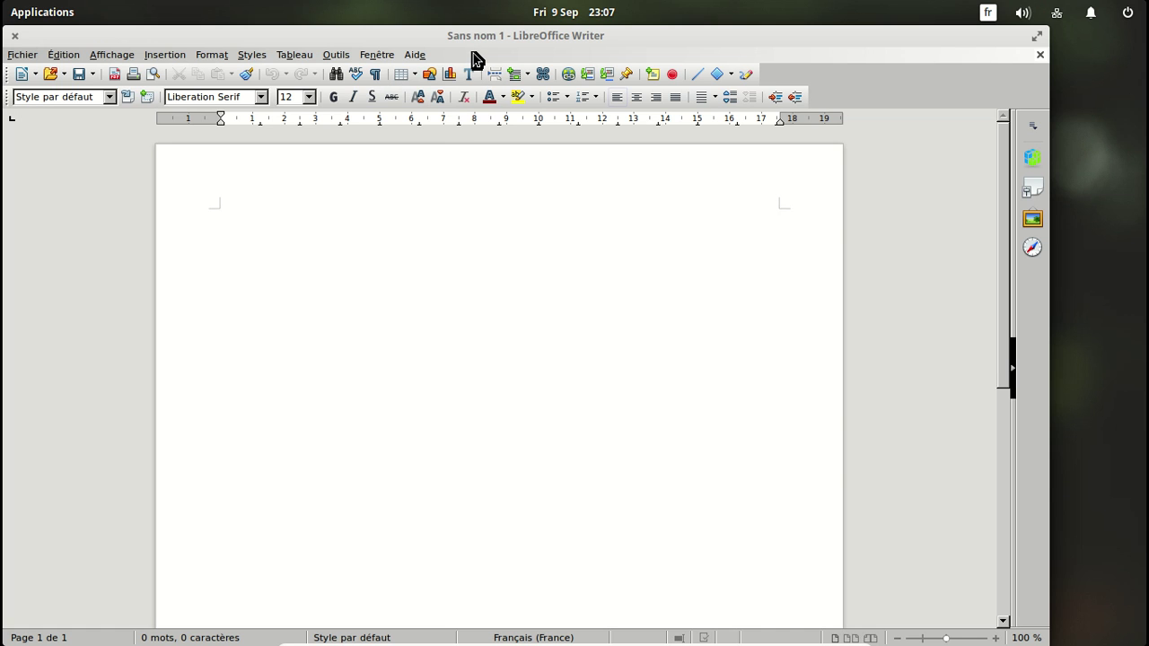
{"action": "left_click", "coordinate": [17, 38]}
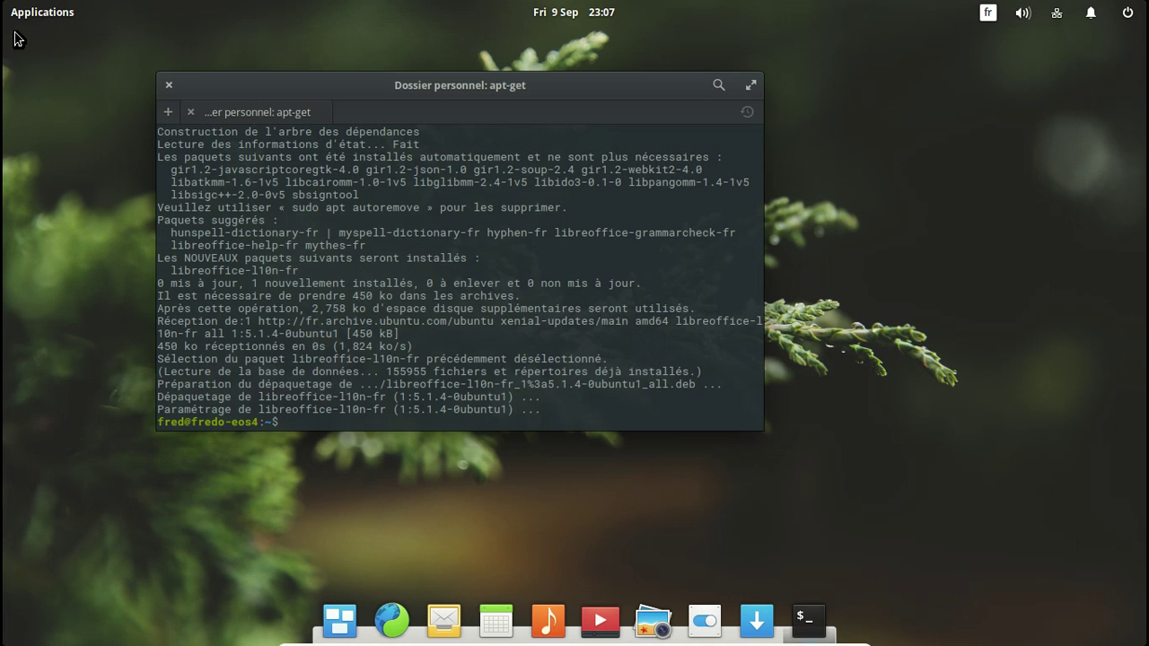
Step: Close the Terminal window, leaving the bare elementary OS desktop
{"action": "left_click", "coordinate": [168, 86]}
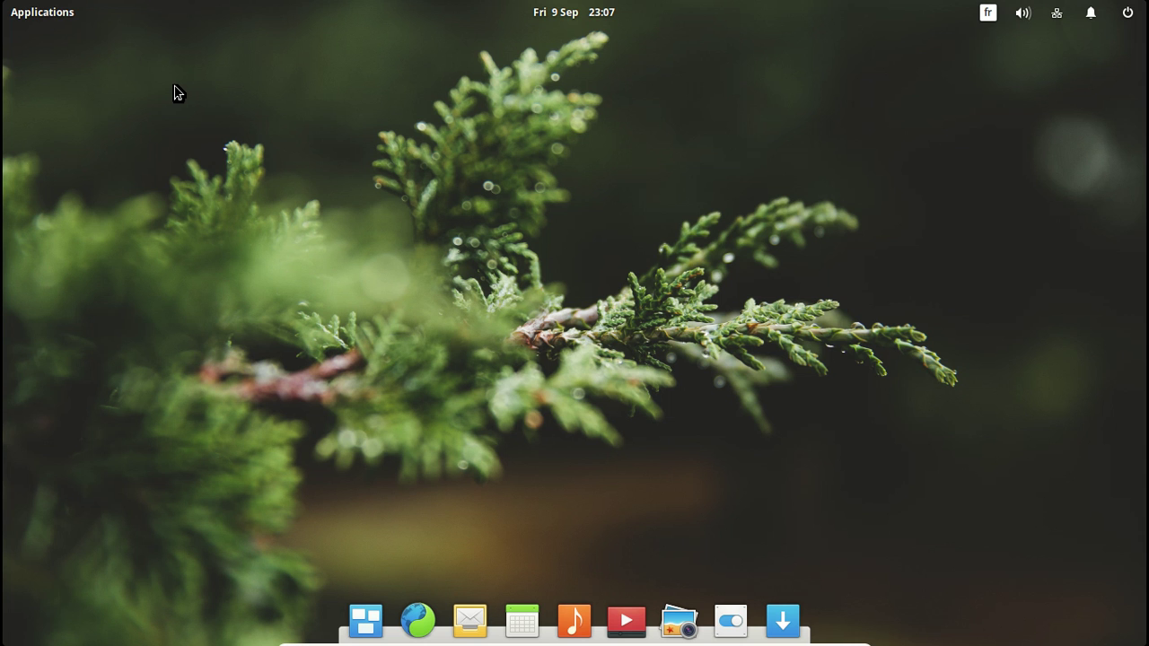
Step: Shut down elementary OS using the power menu's Éteindre… option and confirm Éteindre
{"action": "left_click", "coordinate": [1128, 12]}
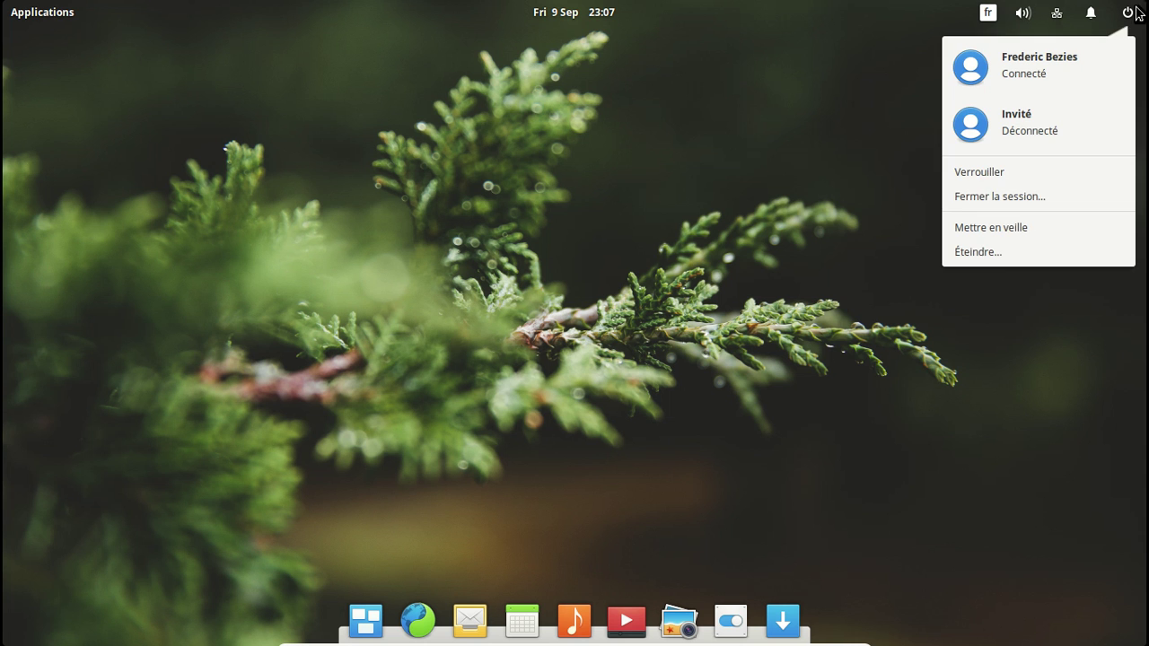
{"action": "left_click", "coordinate": [980, 255]}
{"action": "left_click", "coordinate": [716, 353]}
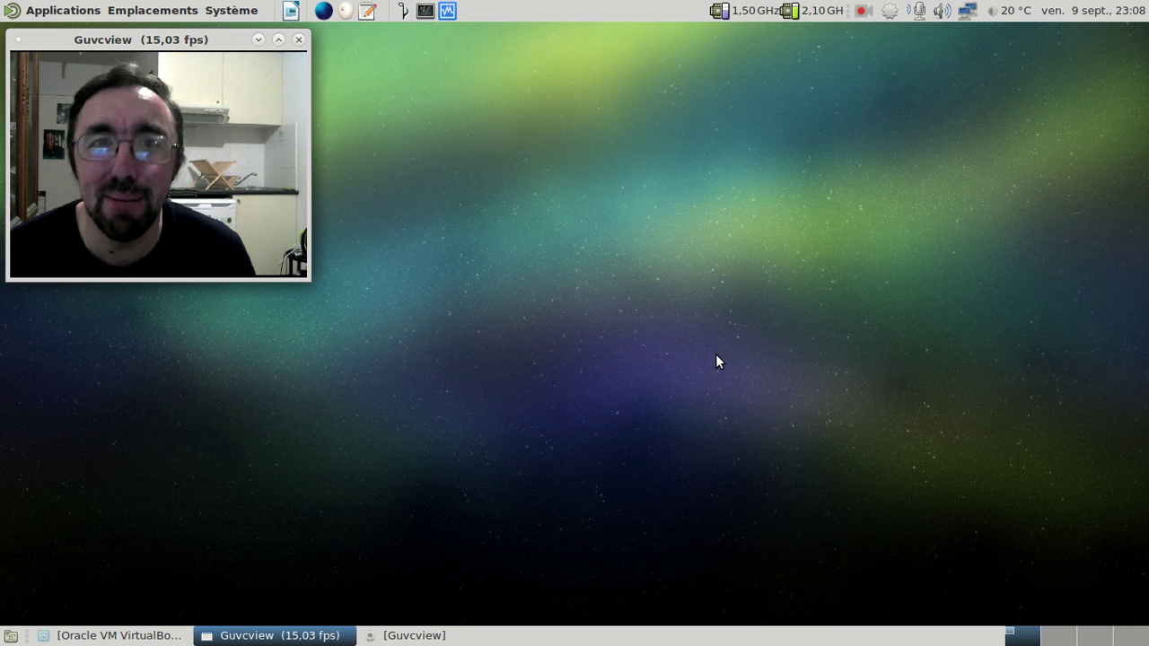
Step: Remove the elementary OS 0.4 machine in VirtualBox, choosing Supprimer tous les fichiers
{"action": "left_click", "coordinate": [112, 636]}
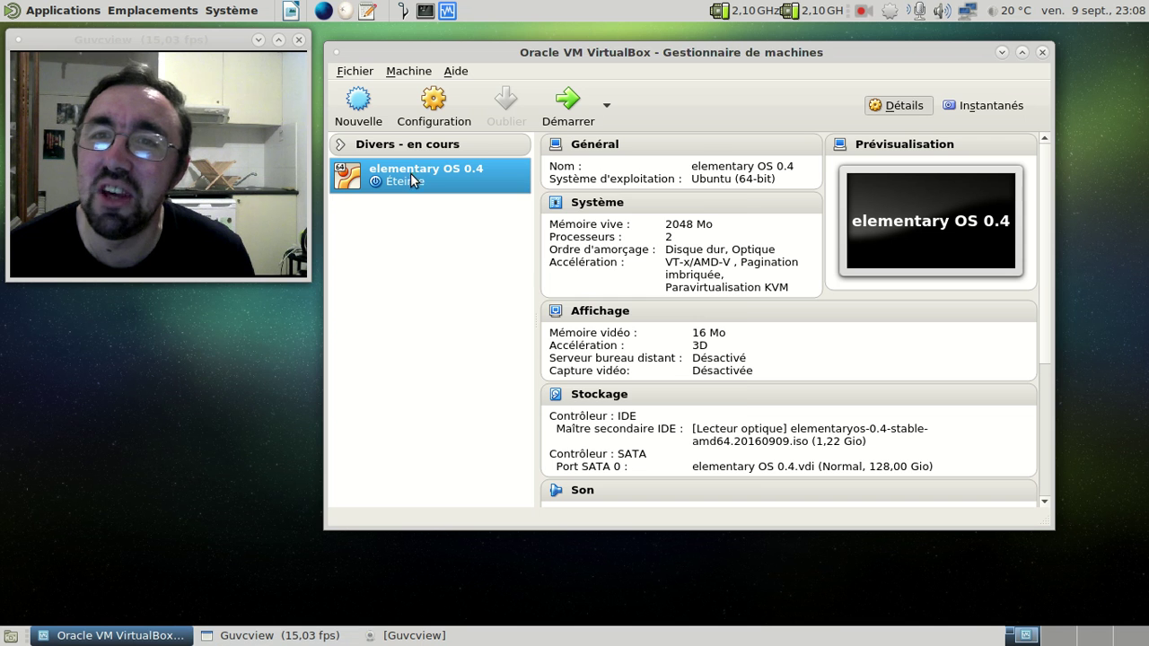
{"action": "right_click", "coordinate": [411, 181]}
{"action": "left_click", "coordinate": [455, 221]}
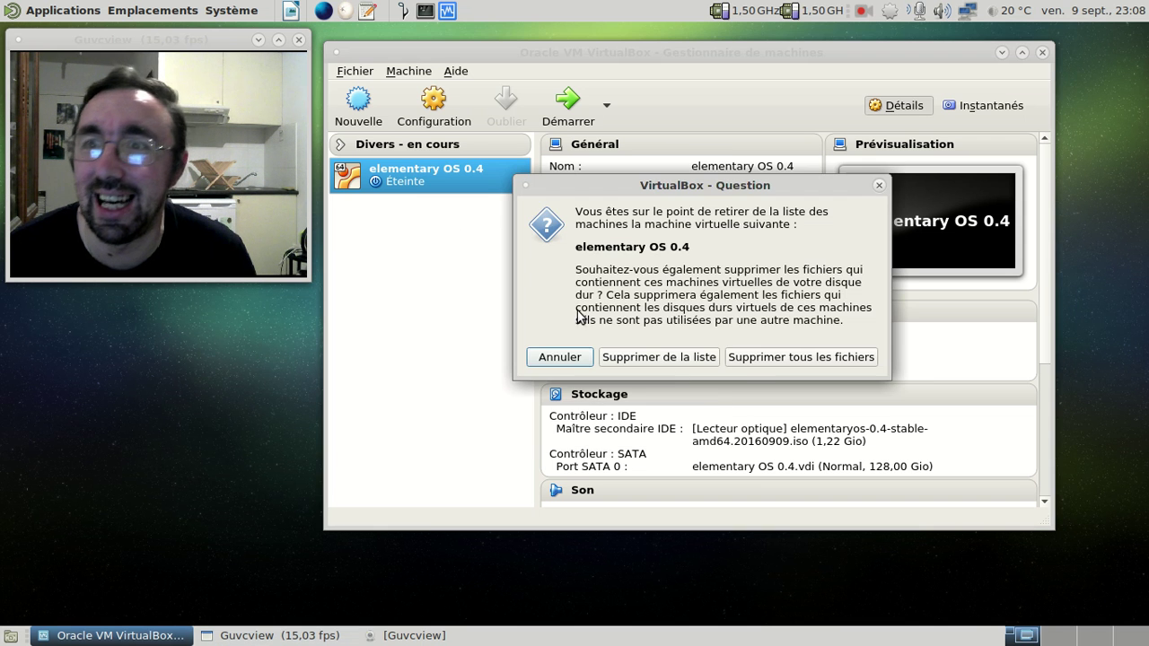
{"action": "left_click", "coordinate": [763, 358]}
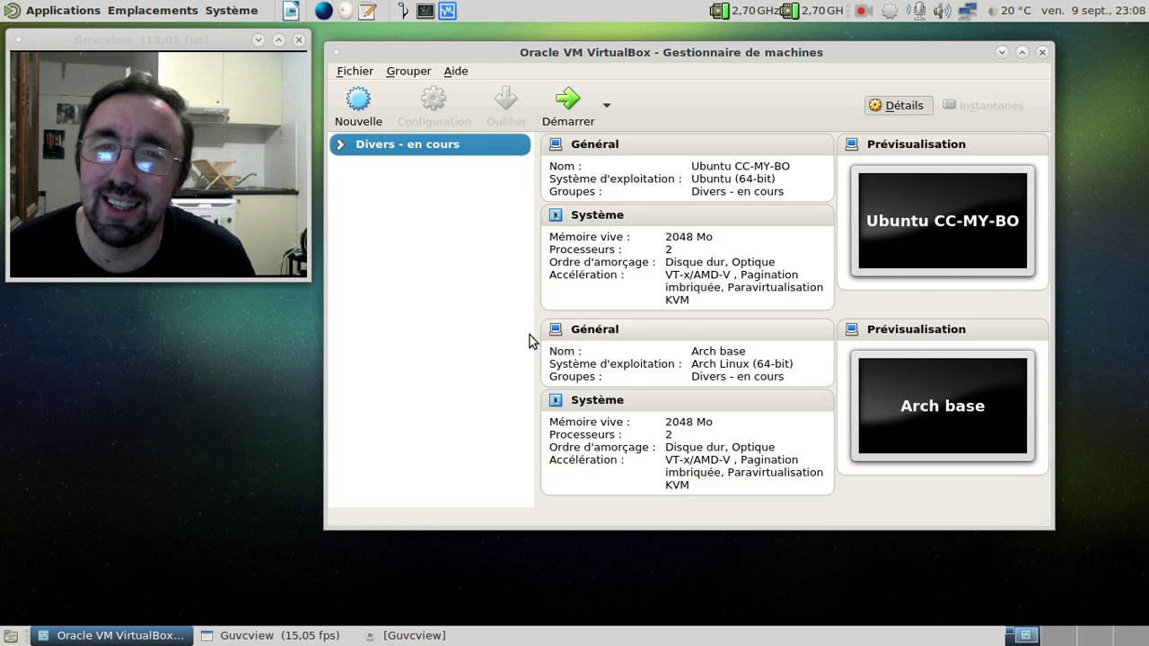